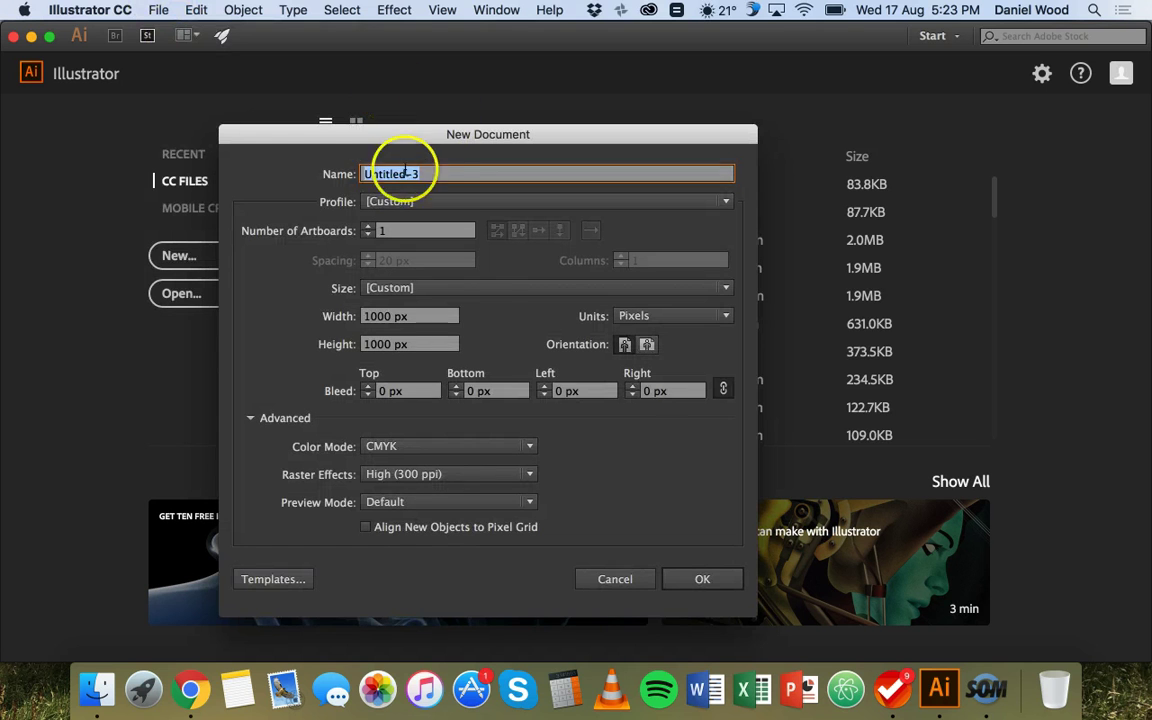
- Create a document named "Pixel art" at 1000 by 1000 px, with units in pixels and CMYK colour mode
text(Pixel art)
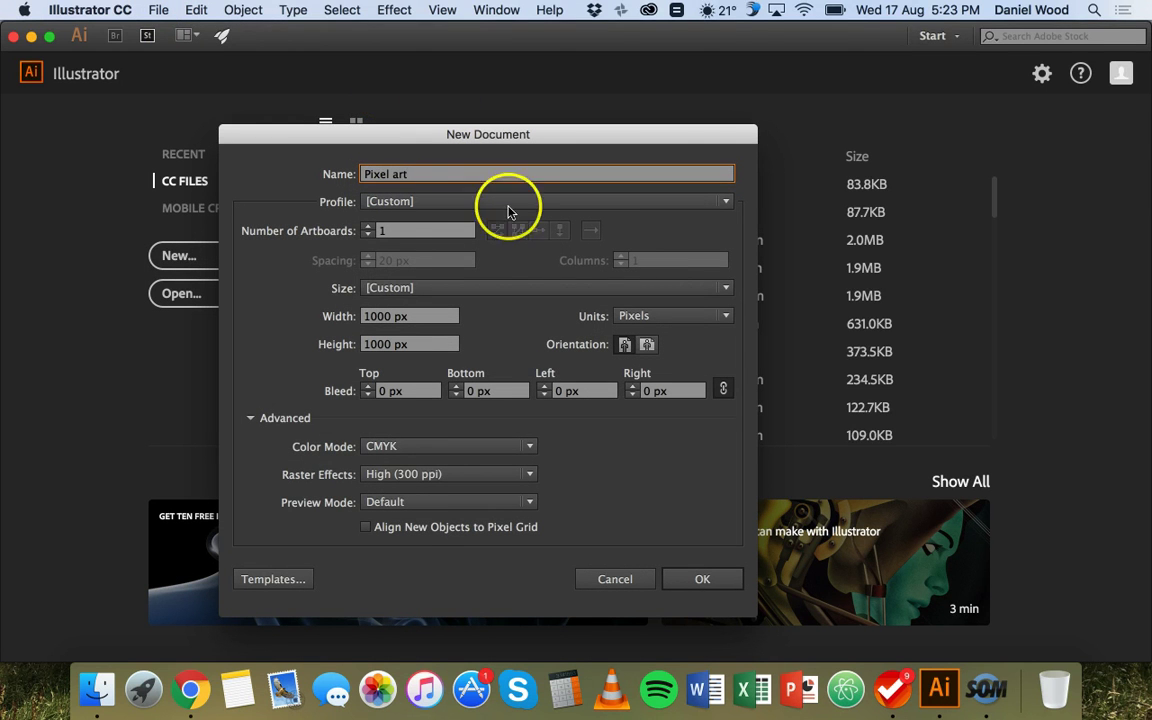
click(373, 320)
drag(373, 320, 395, 345)
click(363, 347)
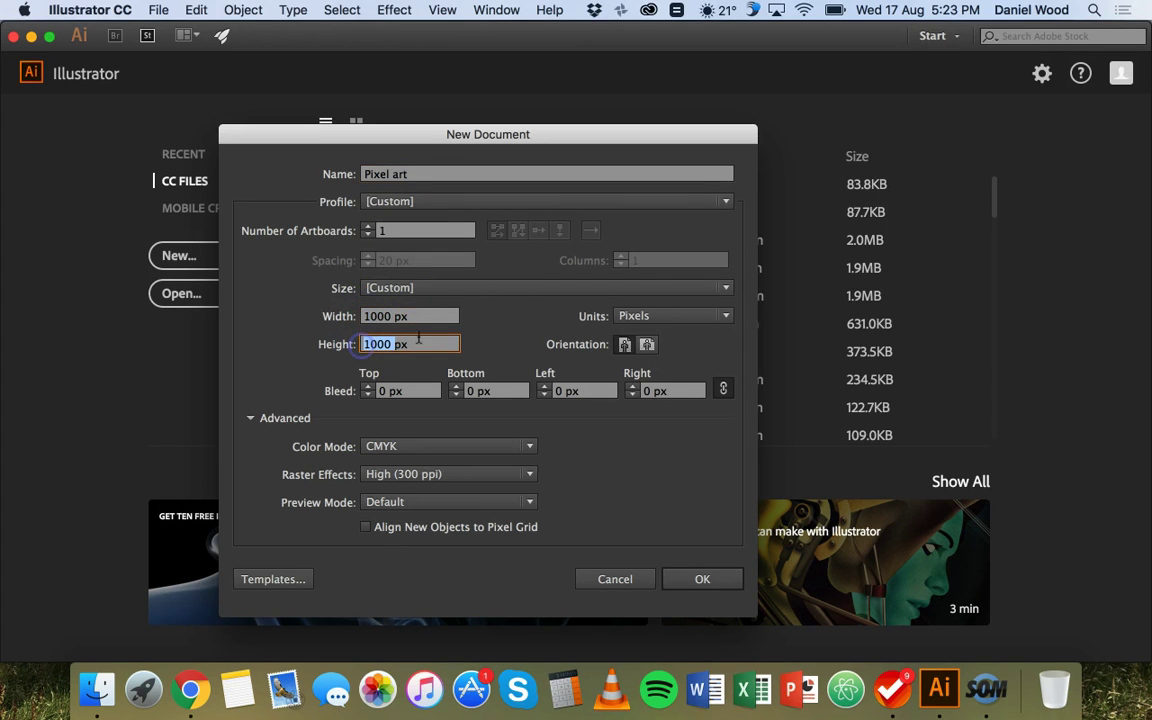
click(636, 327)
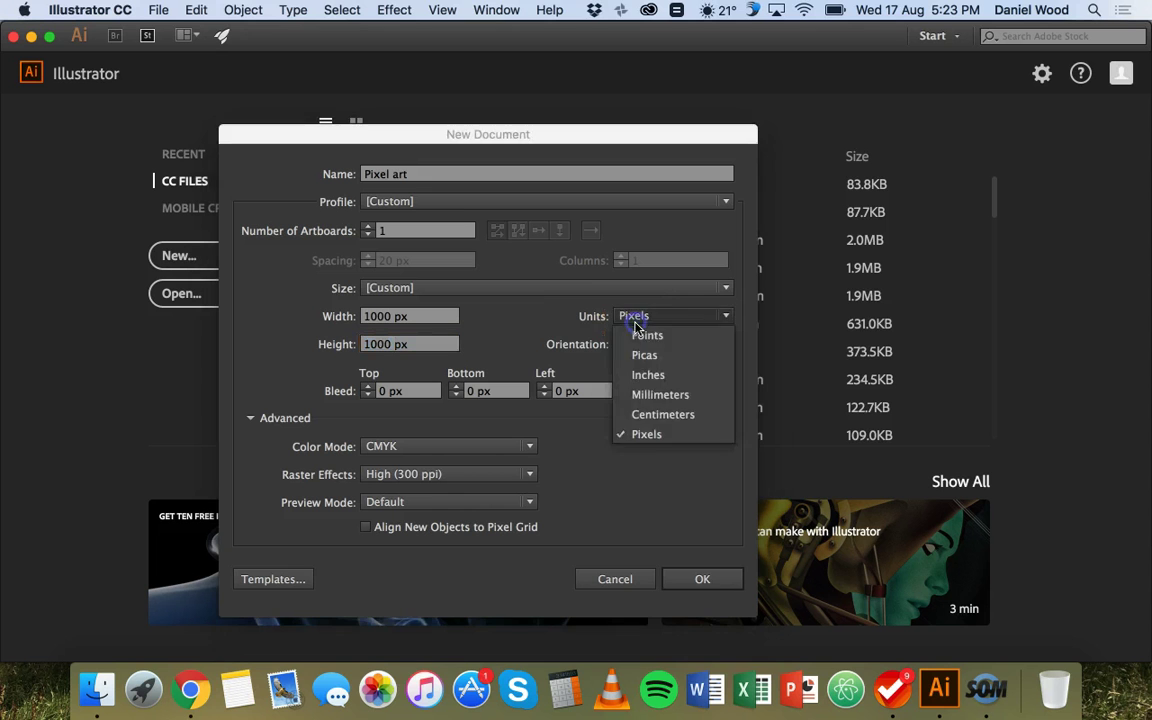
click(563, 317)
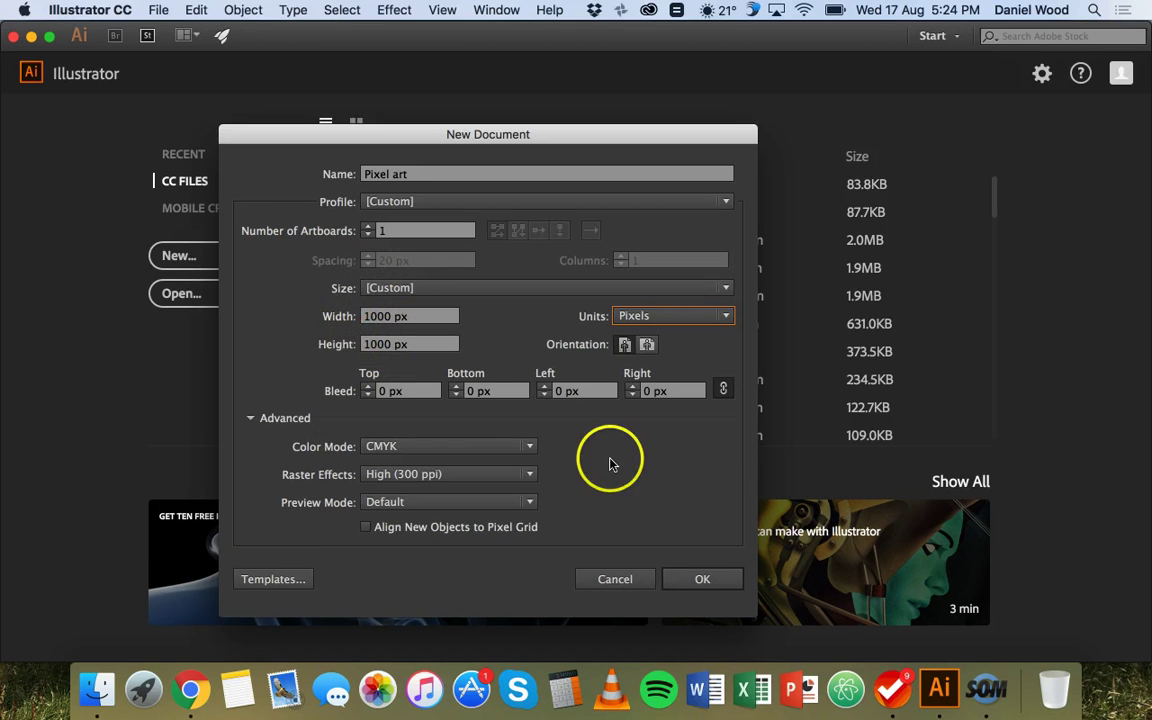
click(705, 580)
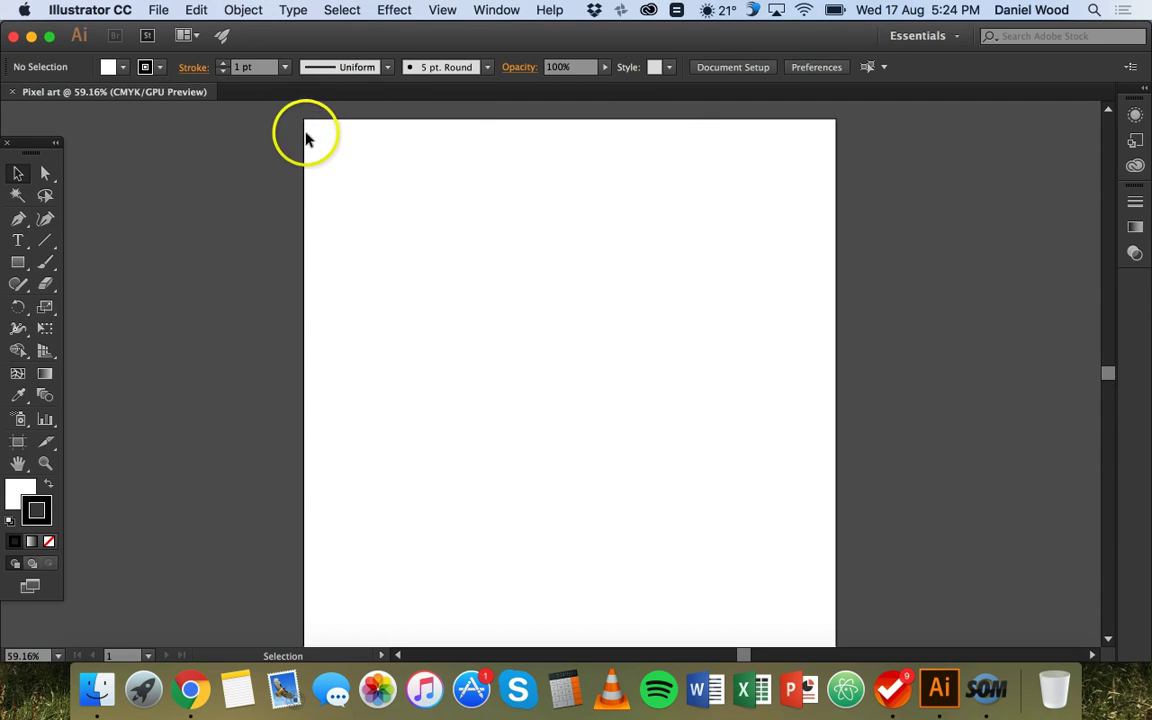
- Create a 1000 by 1000 px rectangular grid with 100 horizontal and 100 vertical dividers
click(44, 243)
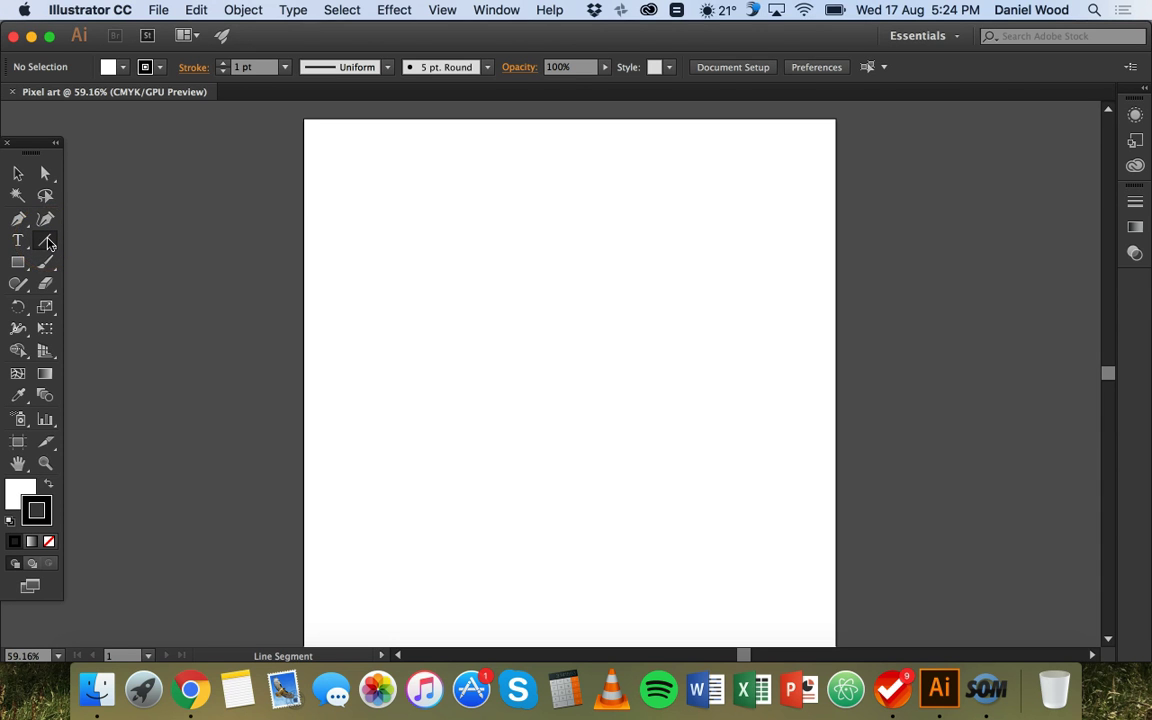
click(47, 243)
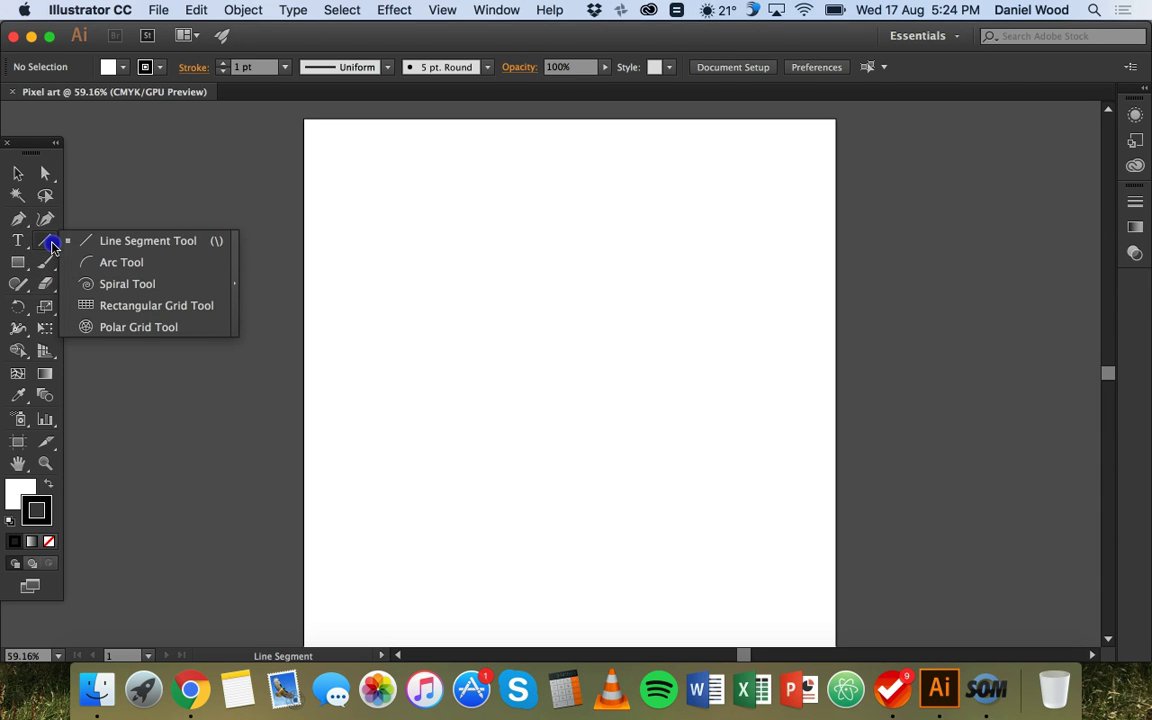
drag(52, 245, 168, 311)
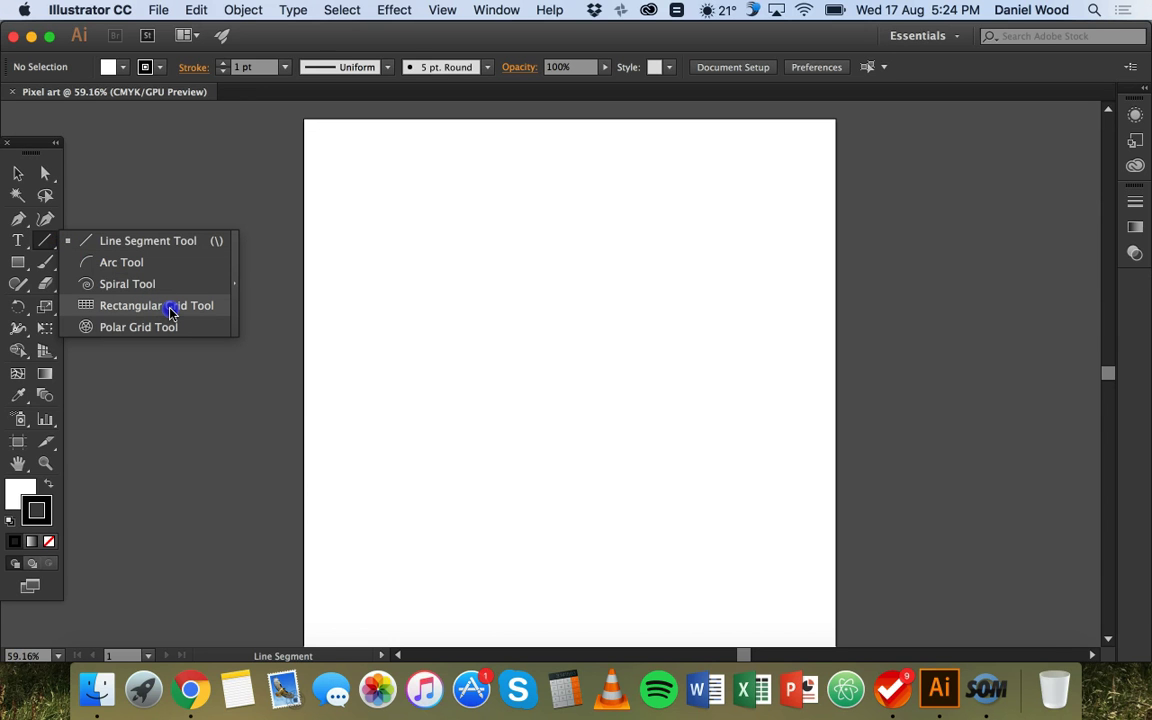
drag(170, 311, 170, 309)
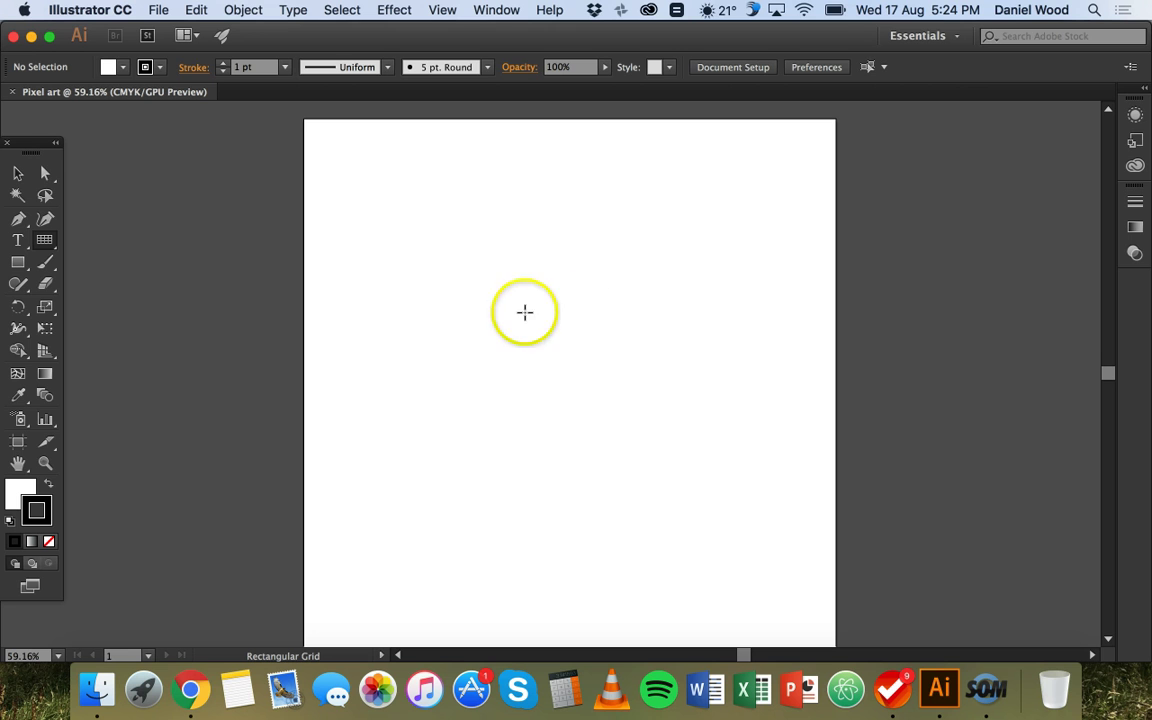
click(483, 241)
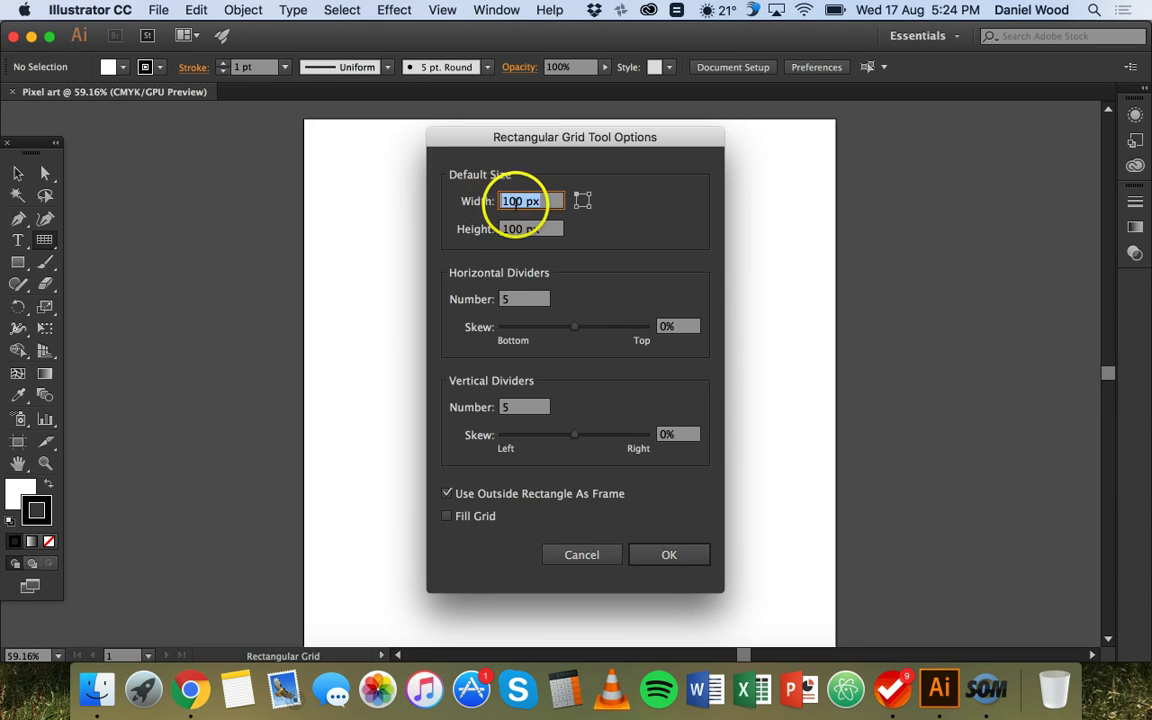
click(512, 200)
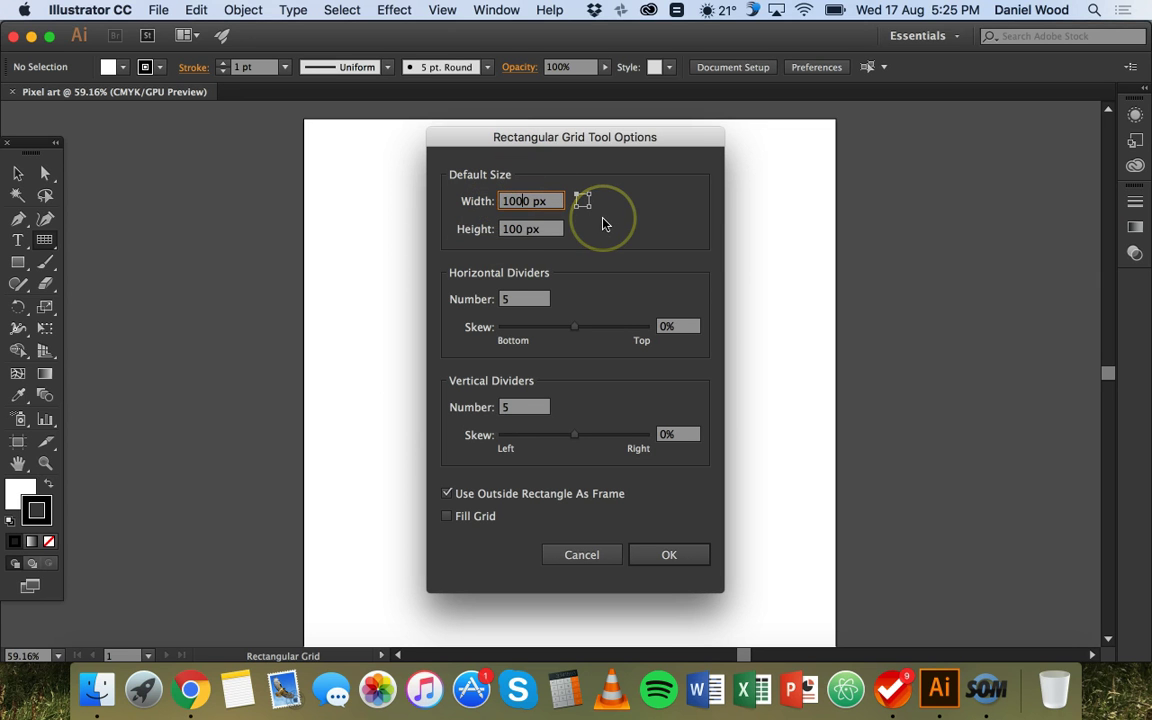
double_click(512, 229)
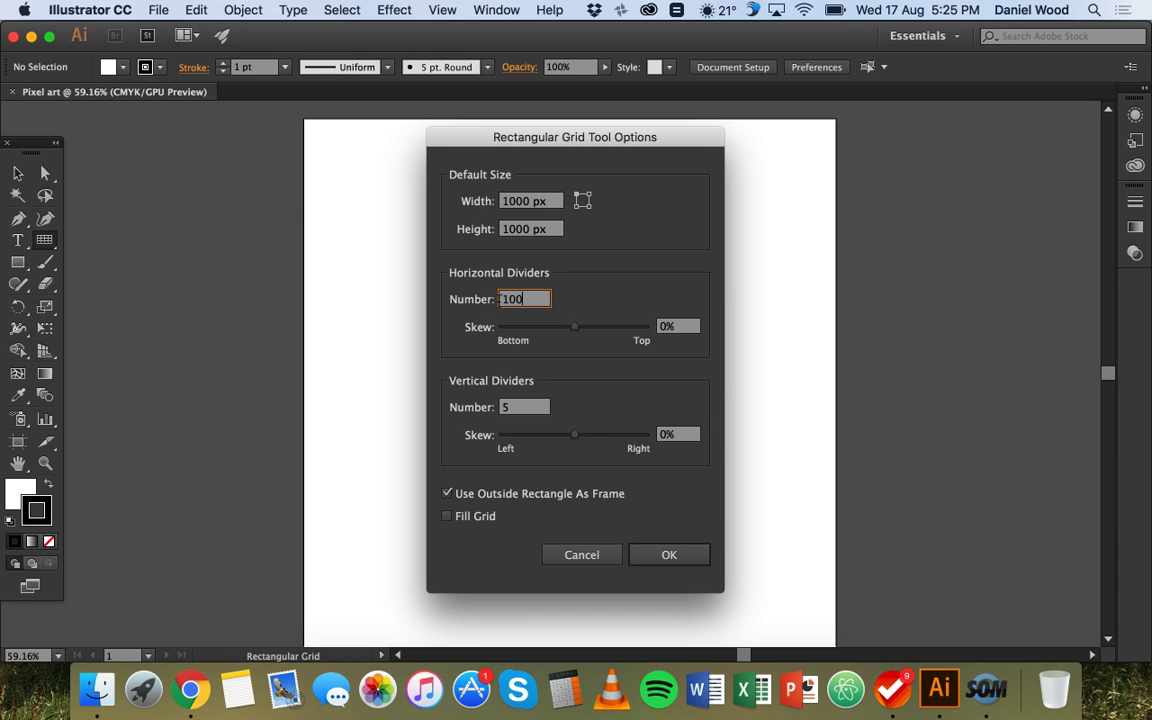
click(486, 408)
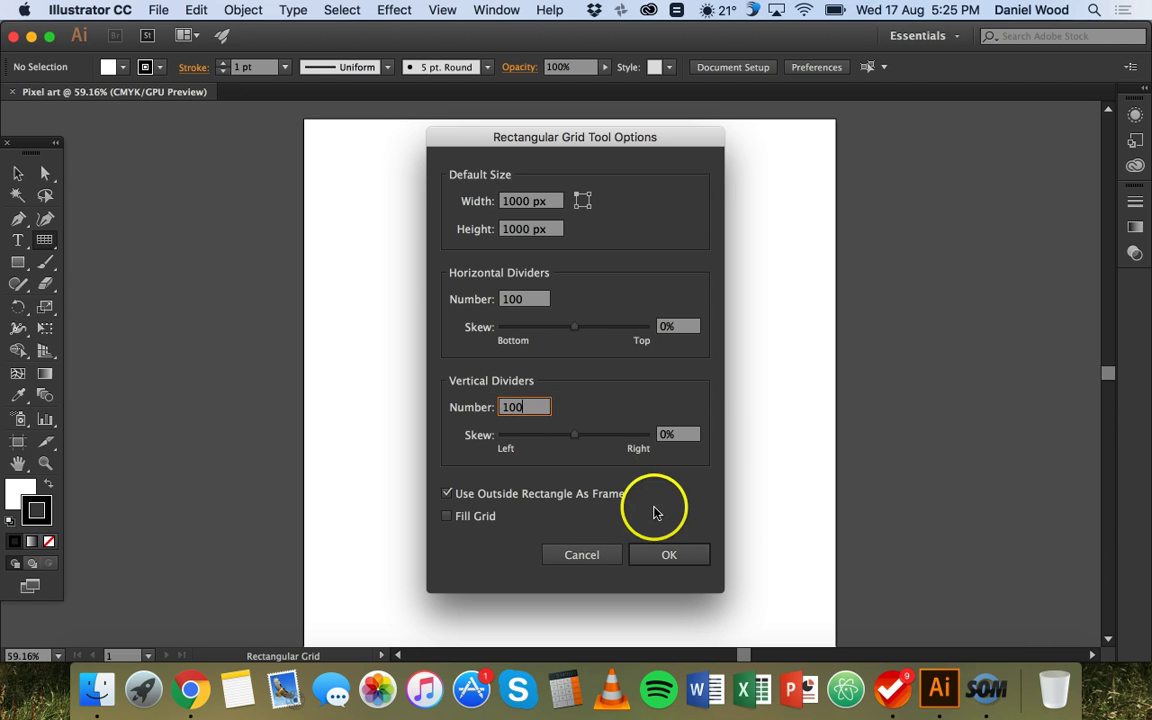
click(668, 556)
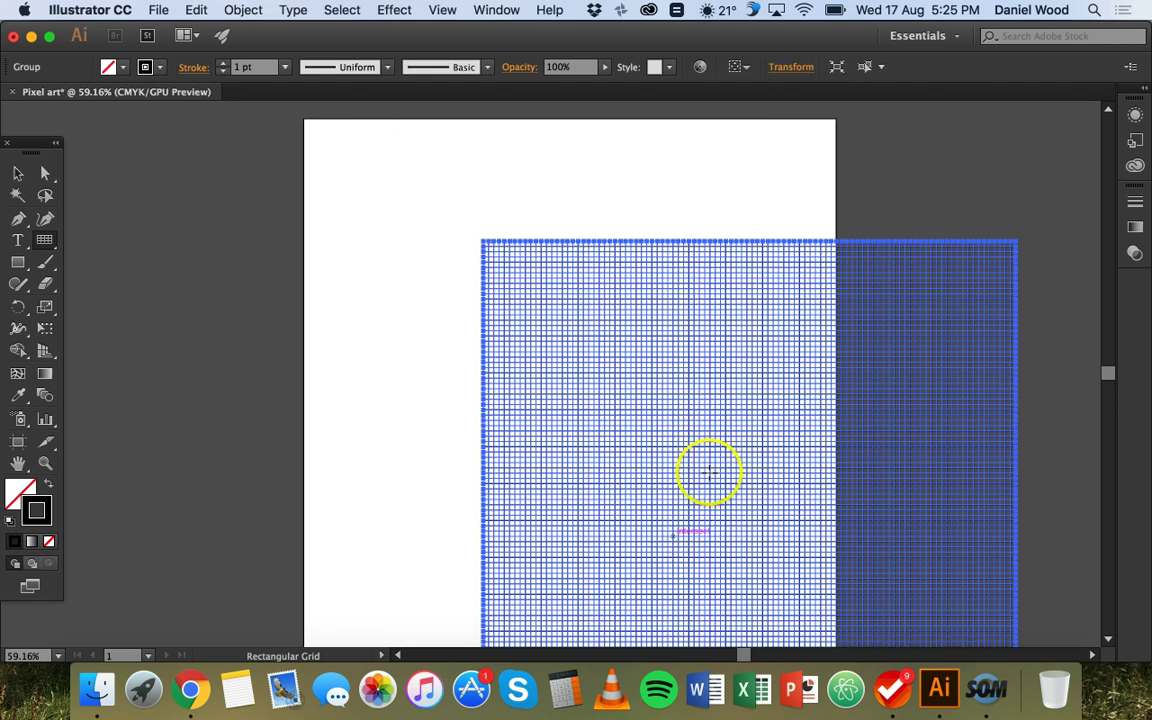
- Move the dense 100-divider grid over the artboard and delete it
click(18, 173)
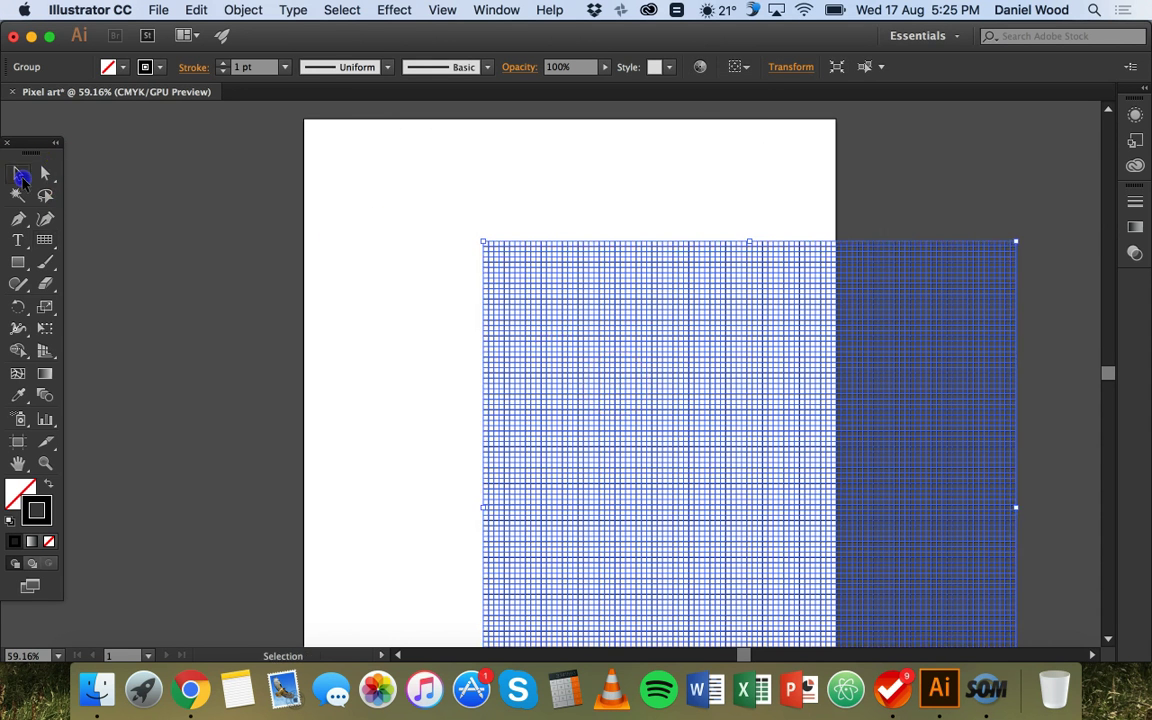
click(381, 233)
drag(790, 443, 599, 316)
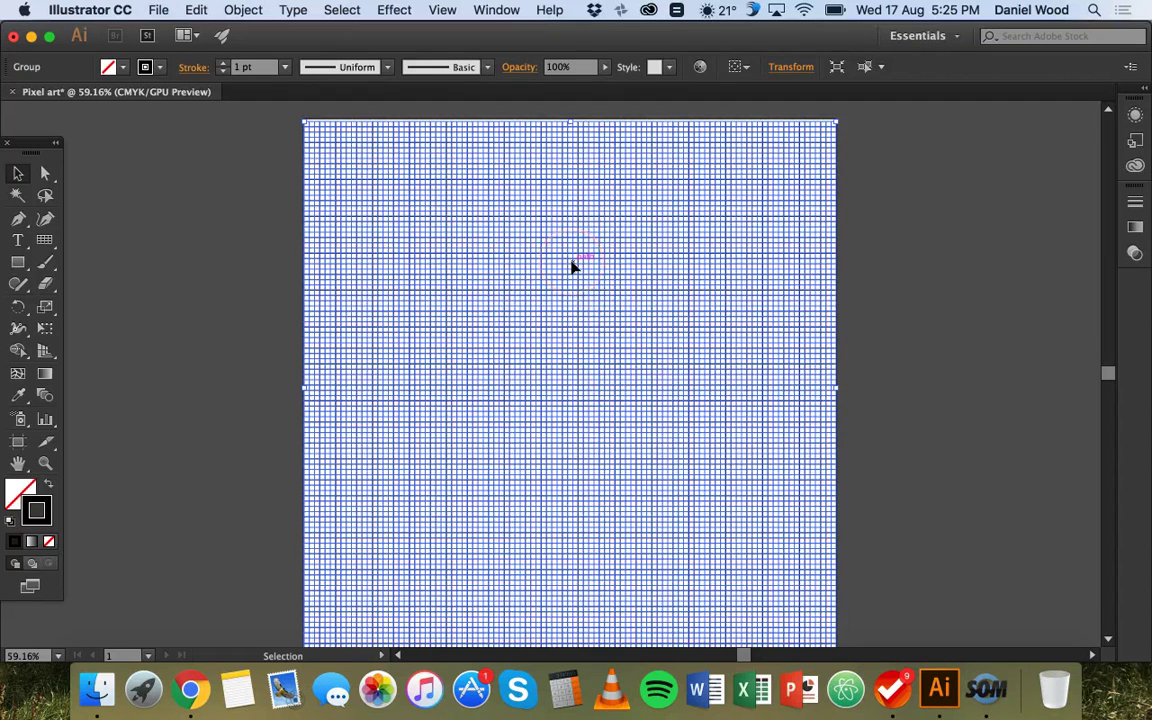
key(Delete)
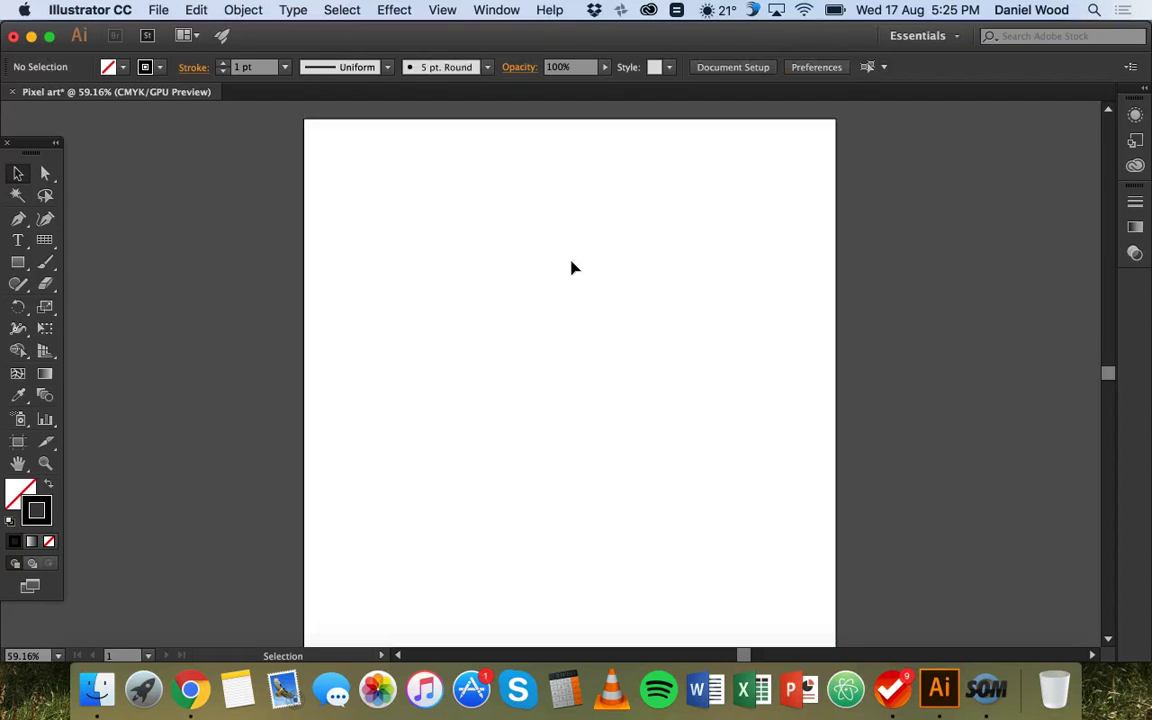
- Create a new 1000 by 1000 px rectangular grid with 50 horizontal and 50 vertical dividers
click(41, 247)
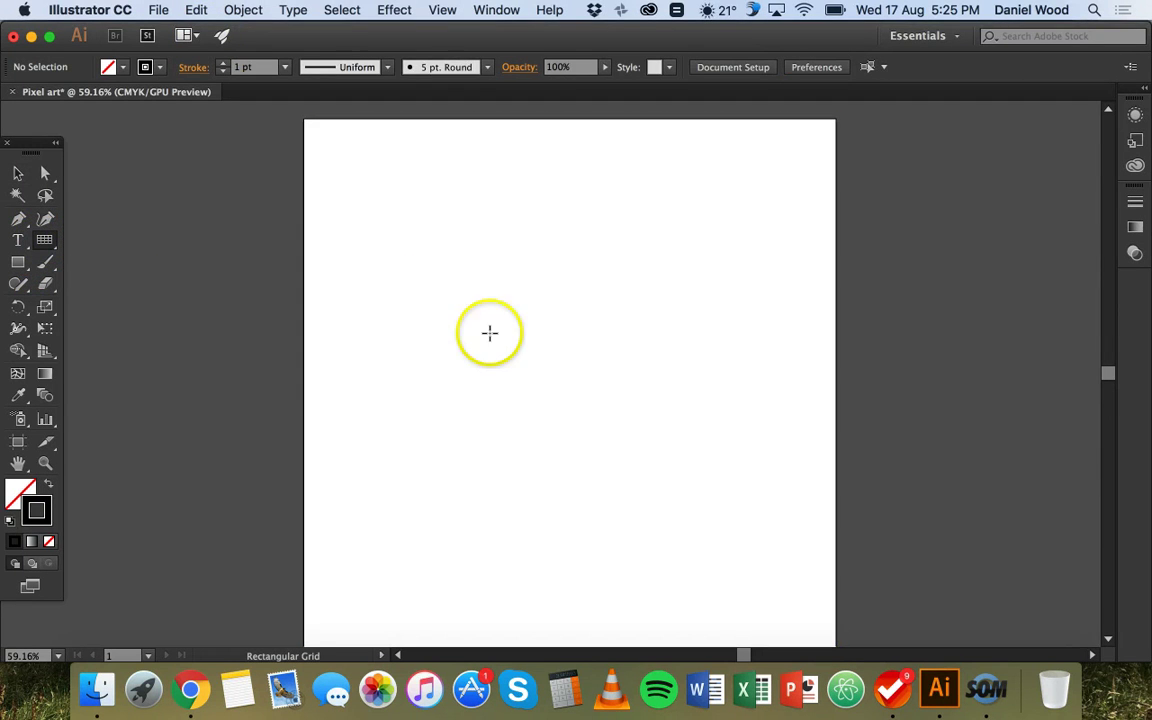
click(548, 347)
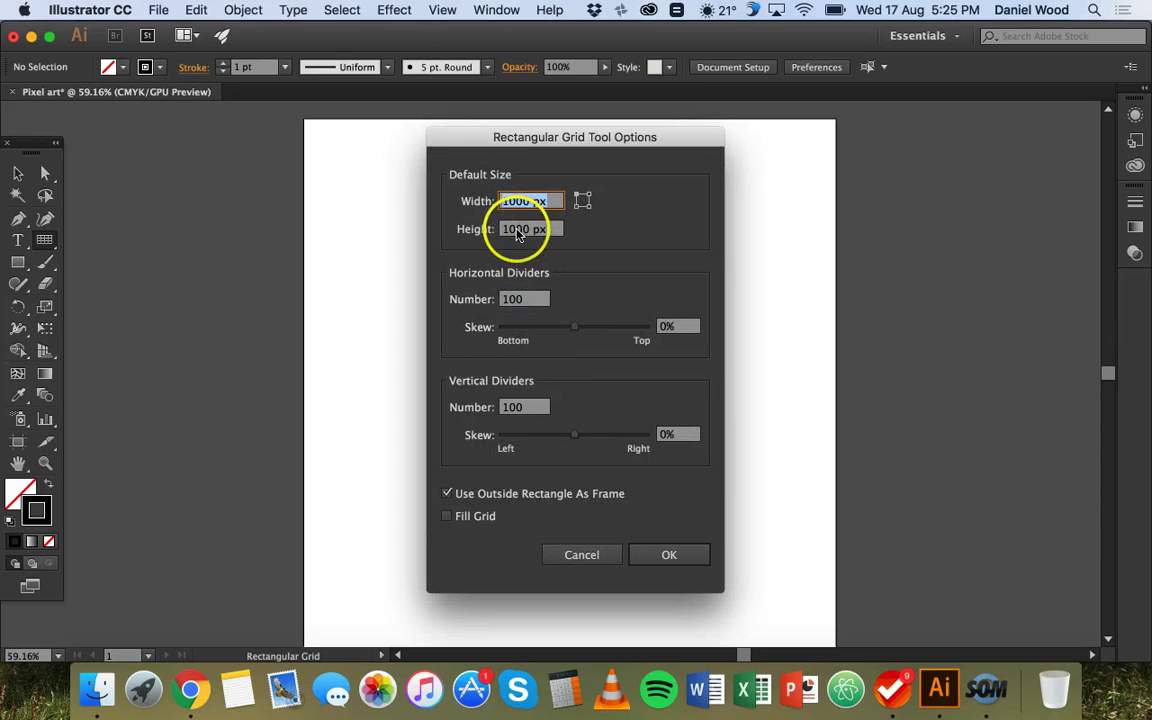
drag(530, 305, 489, 307)
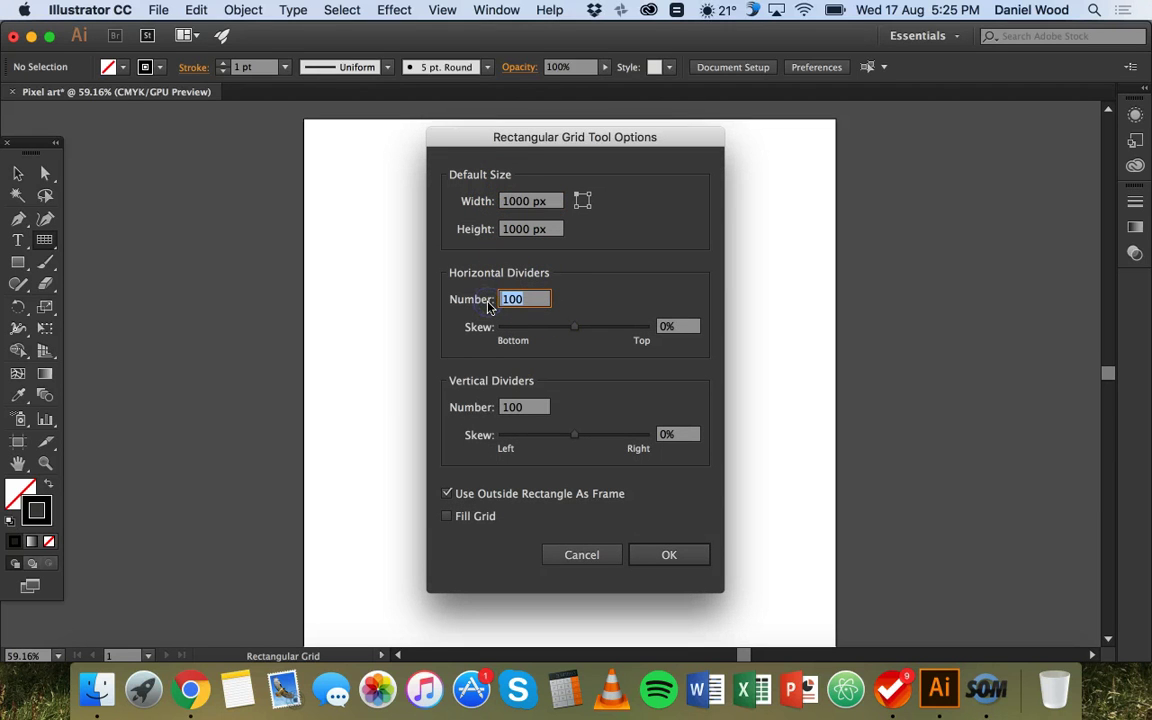
click(528, 407)
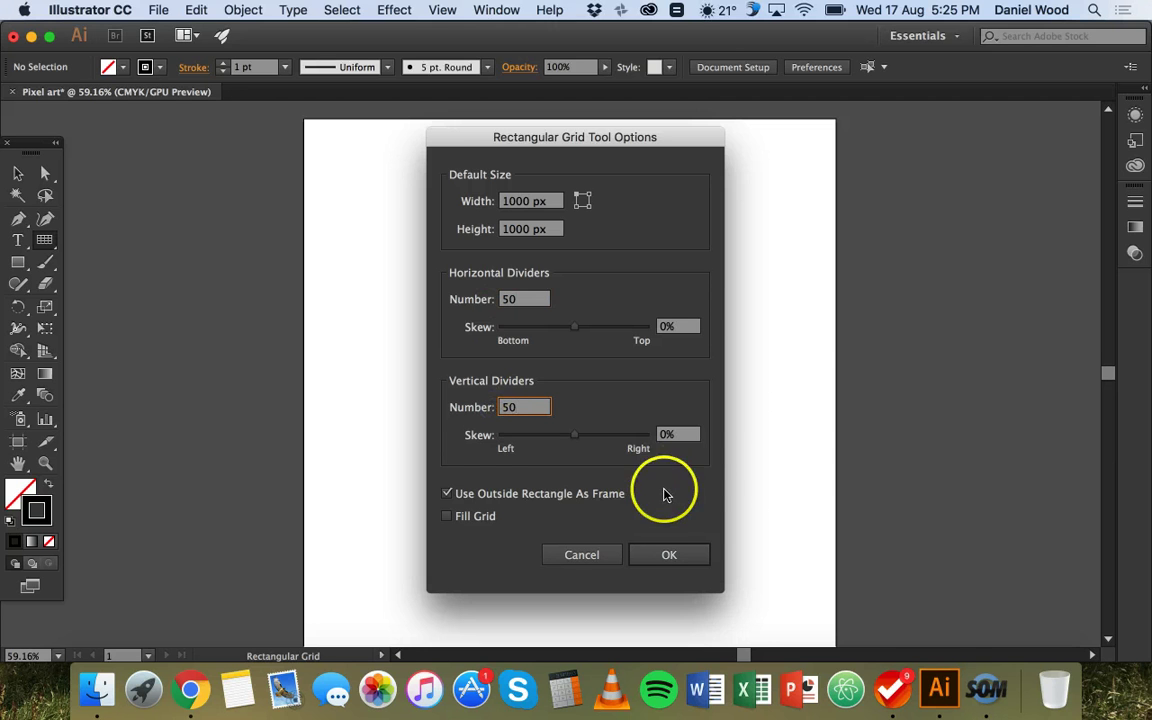
click(668, 554)
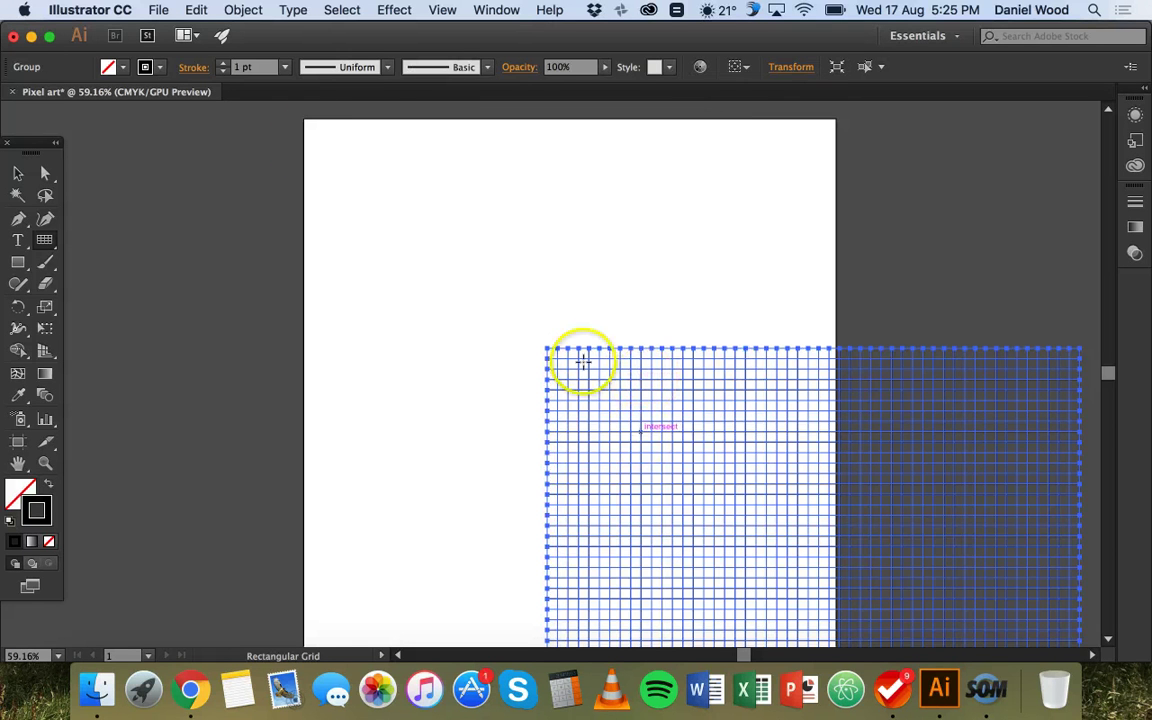
- Move the 50-divider grid so it exactly covers the artboard, and deselect it
click(18, 173)
drag(784, 465, 785, 451)
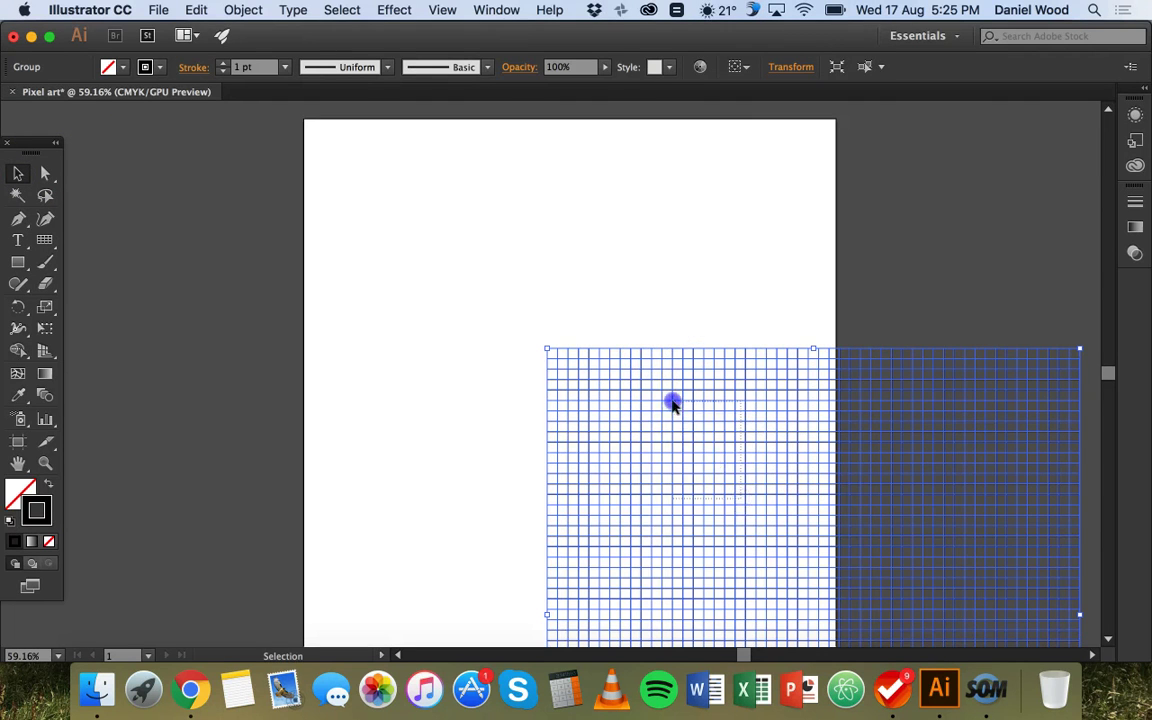
drag(595, 365, 355, 130)
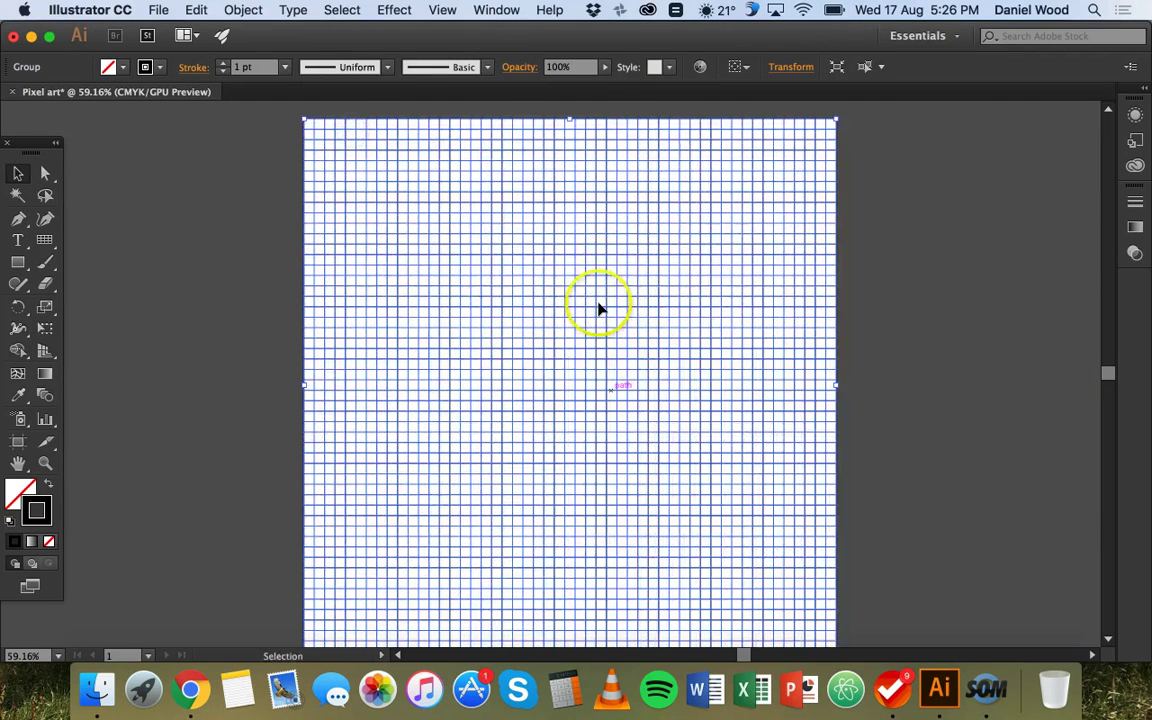
click(160, 210)
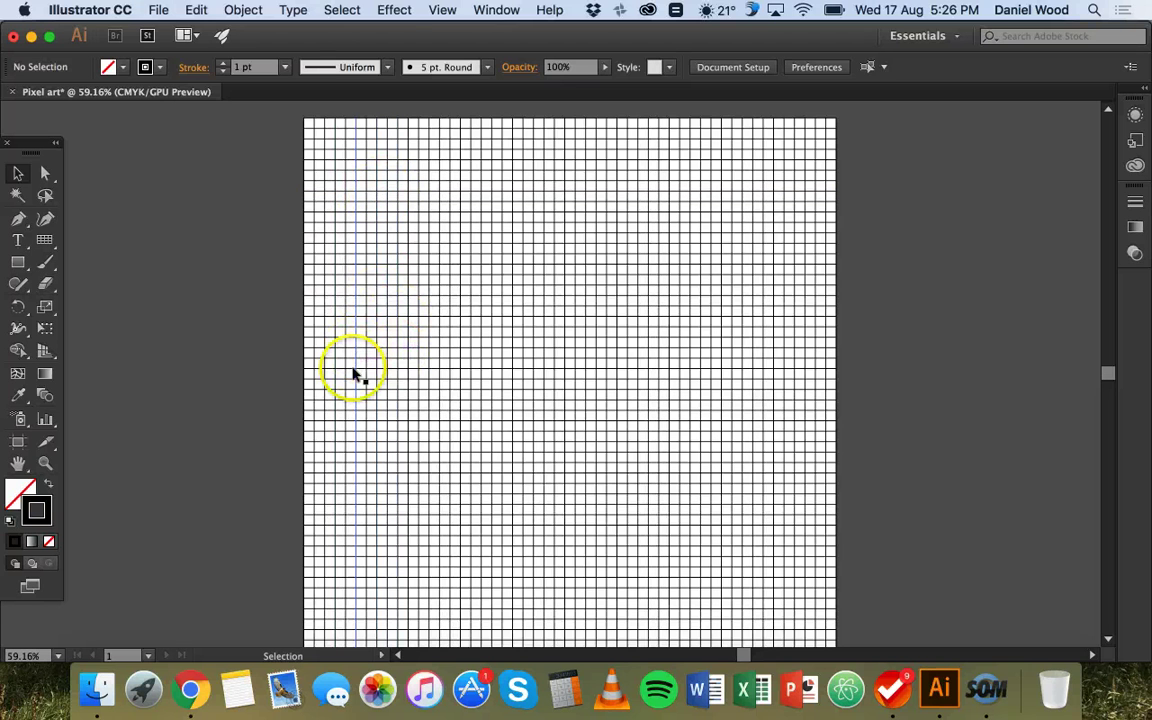
- Convert the whole grid into a Live Paint group with the Live Paint Bucket
click(18, 352)
mouse_move(18, 352)
mouse_down()
mouse_move(83, 351)
mouse_move(112, 374)
mouse_up()
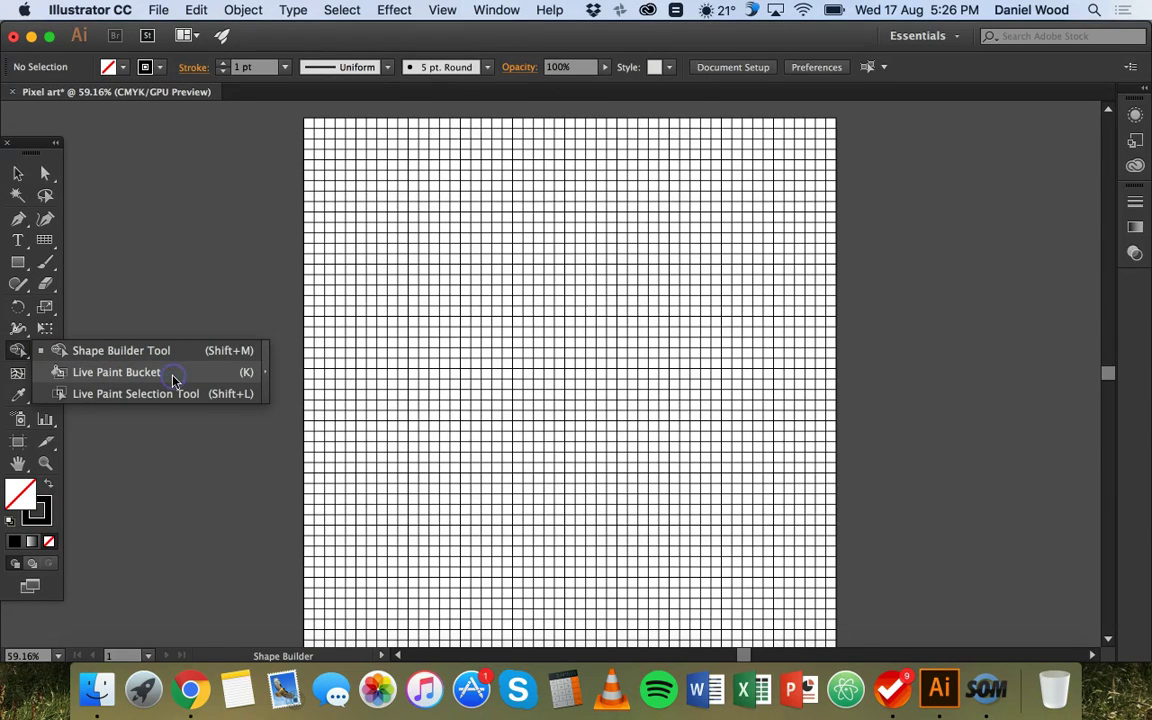
drag(172, 378, 172, 376)
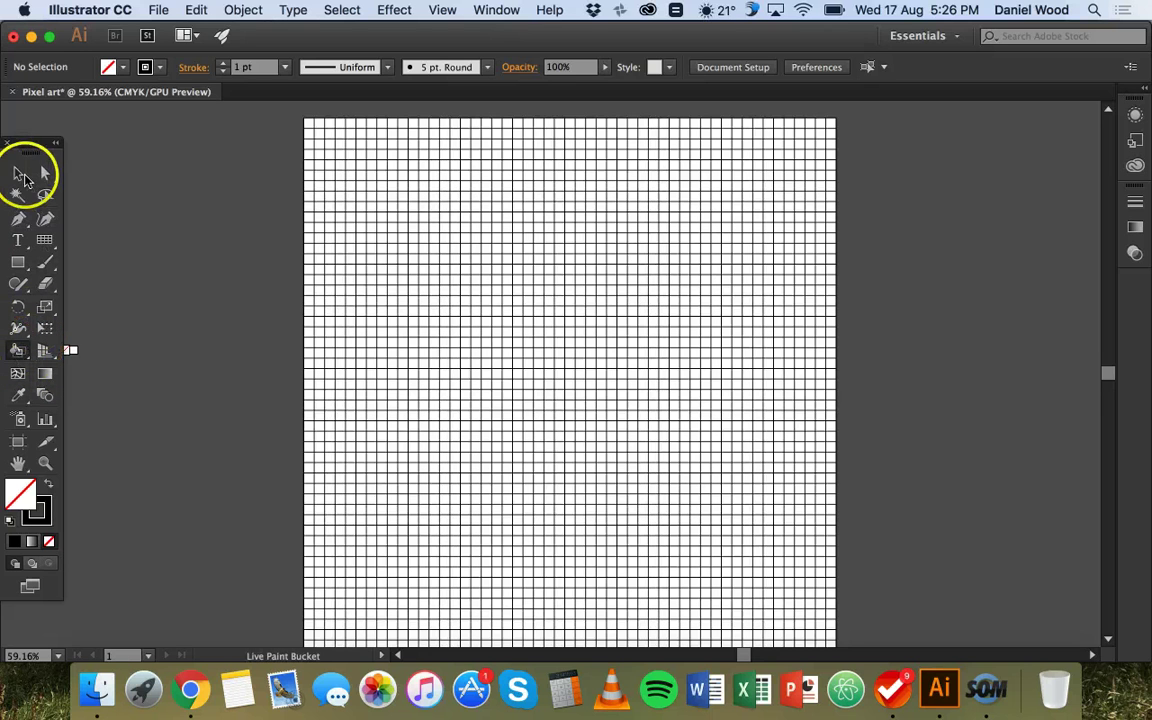
click(19, 177)
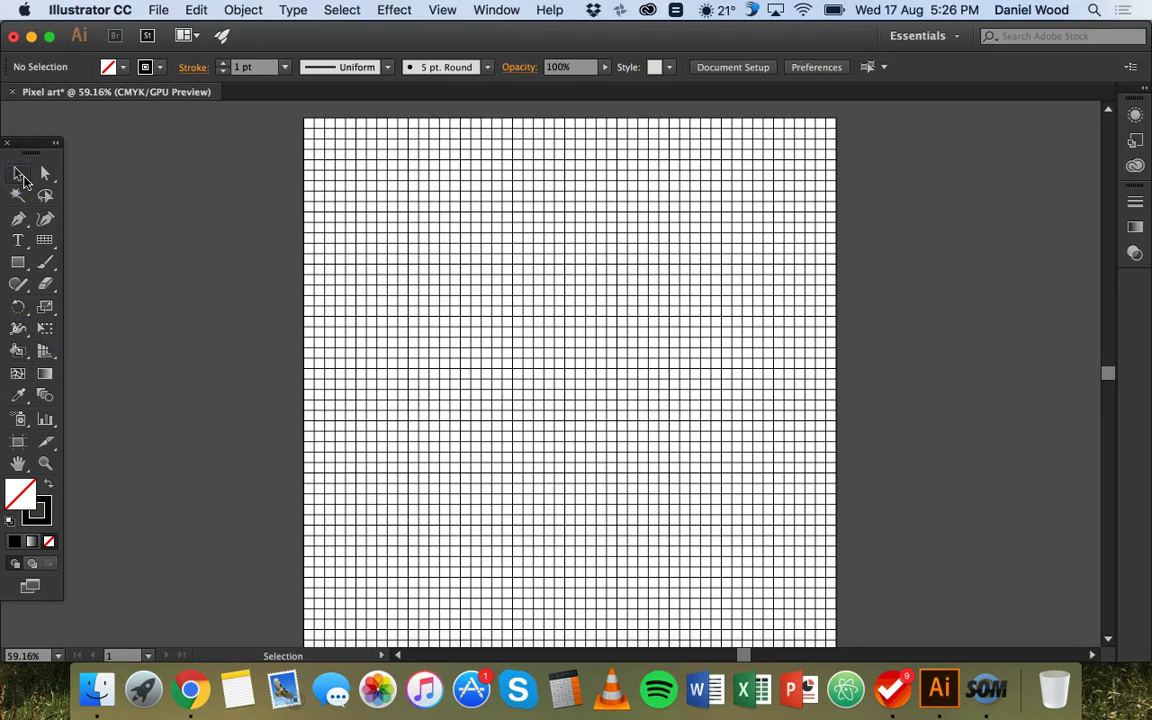
click(22, 179)
drag(340, 124, 350, 198)
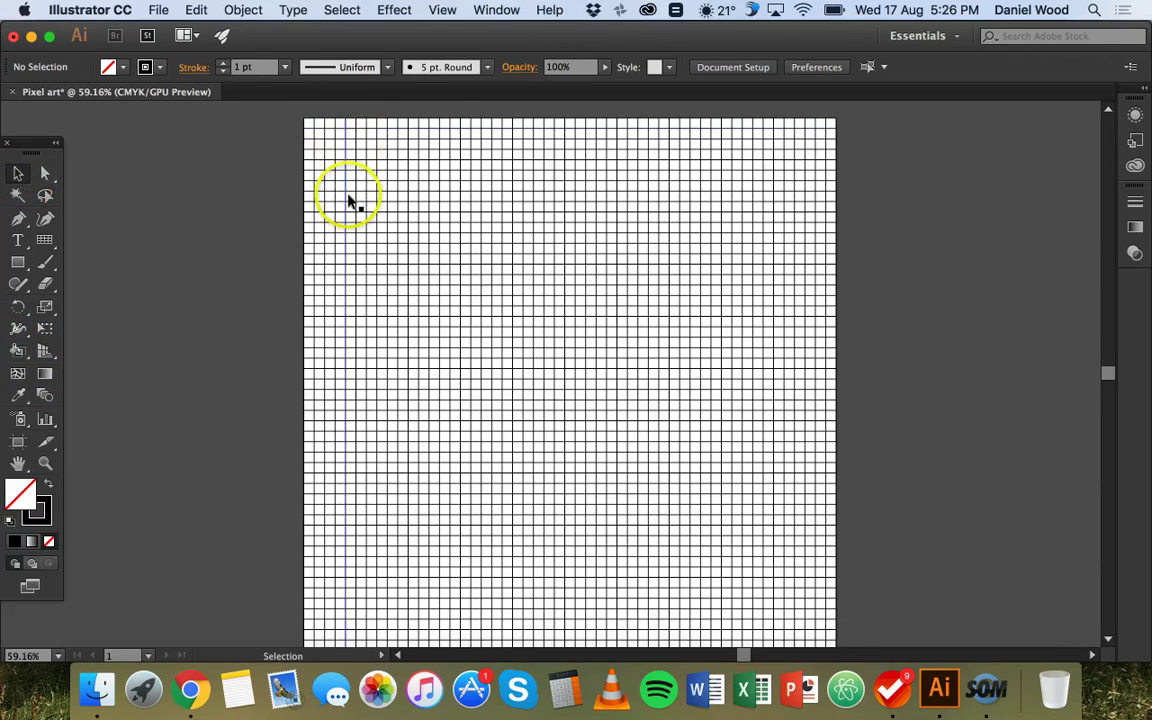
click(632, 196)
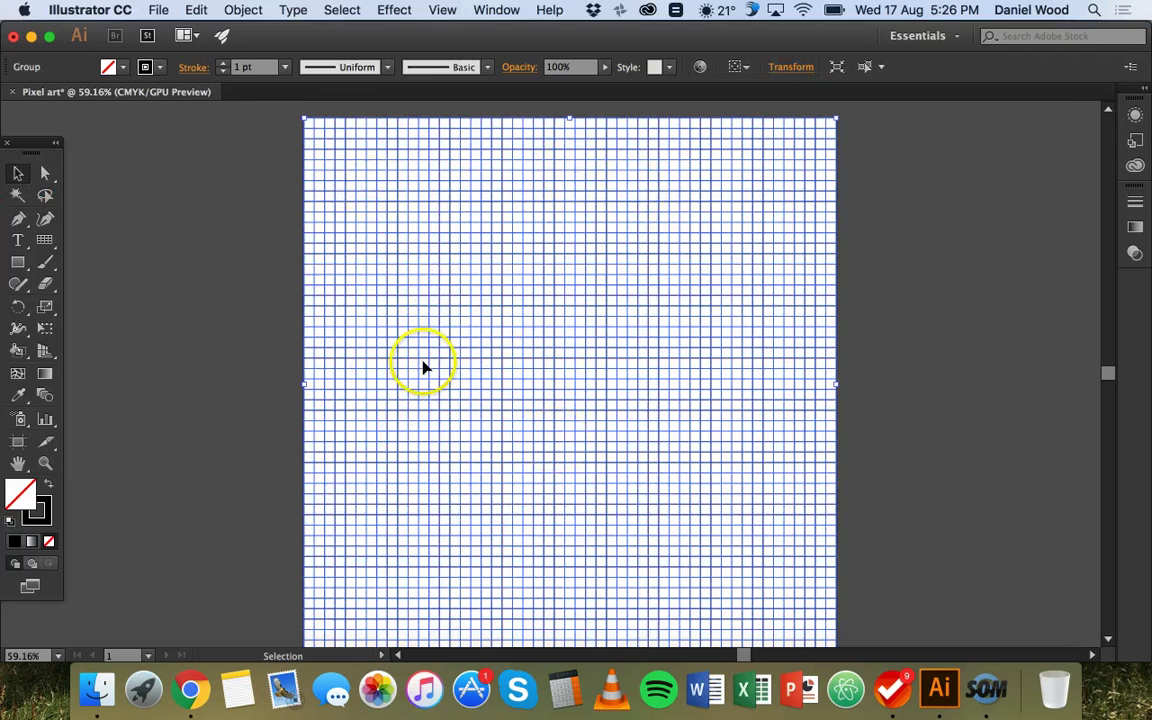
click(16, 354)
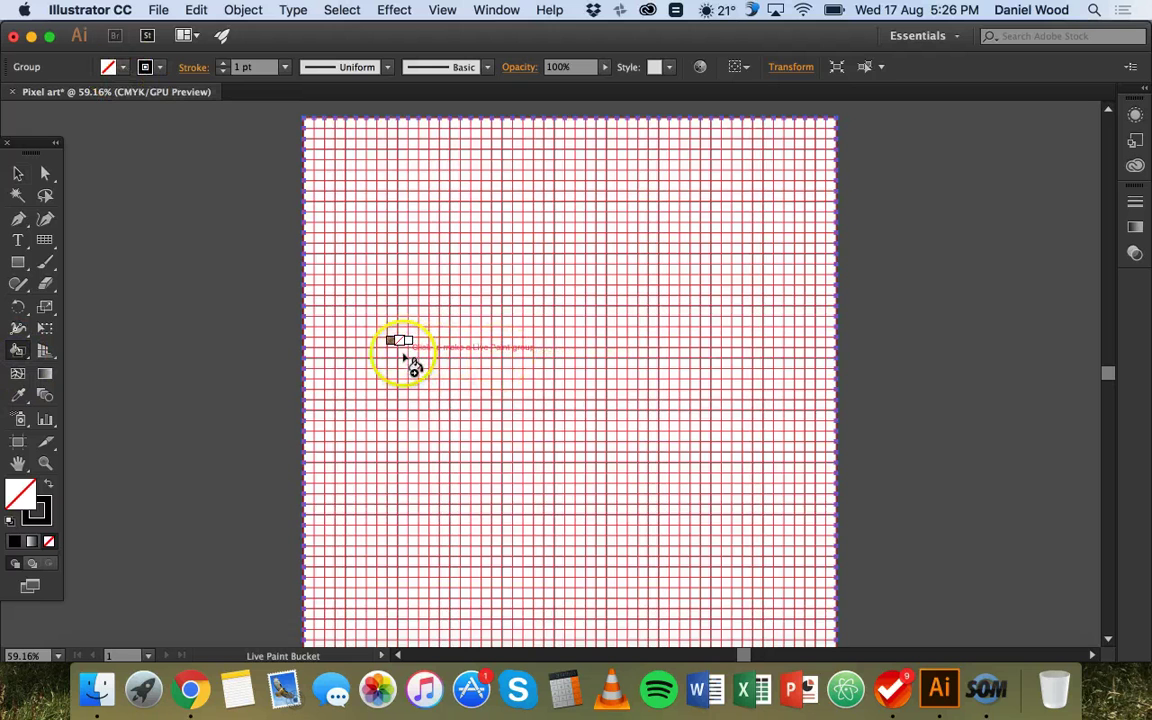
click(395, 292)
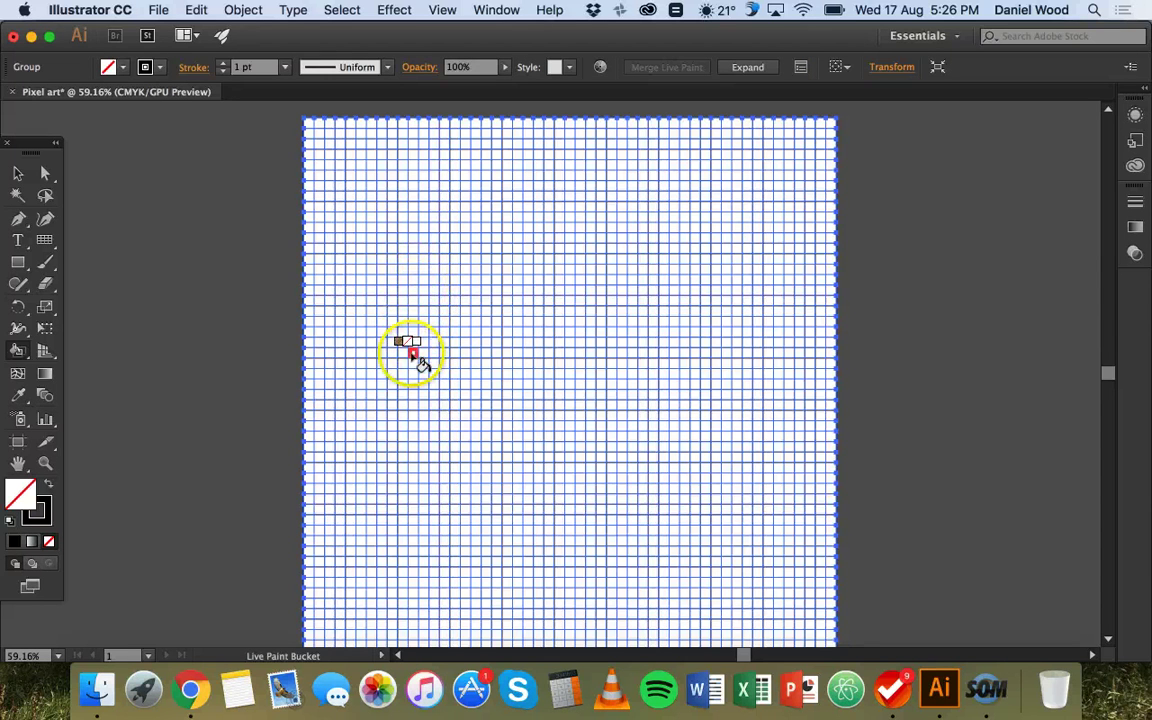
- Paint a hollow dark green square five cells wide in the grid, left of the artboard's centre
click(122, 70)
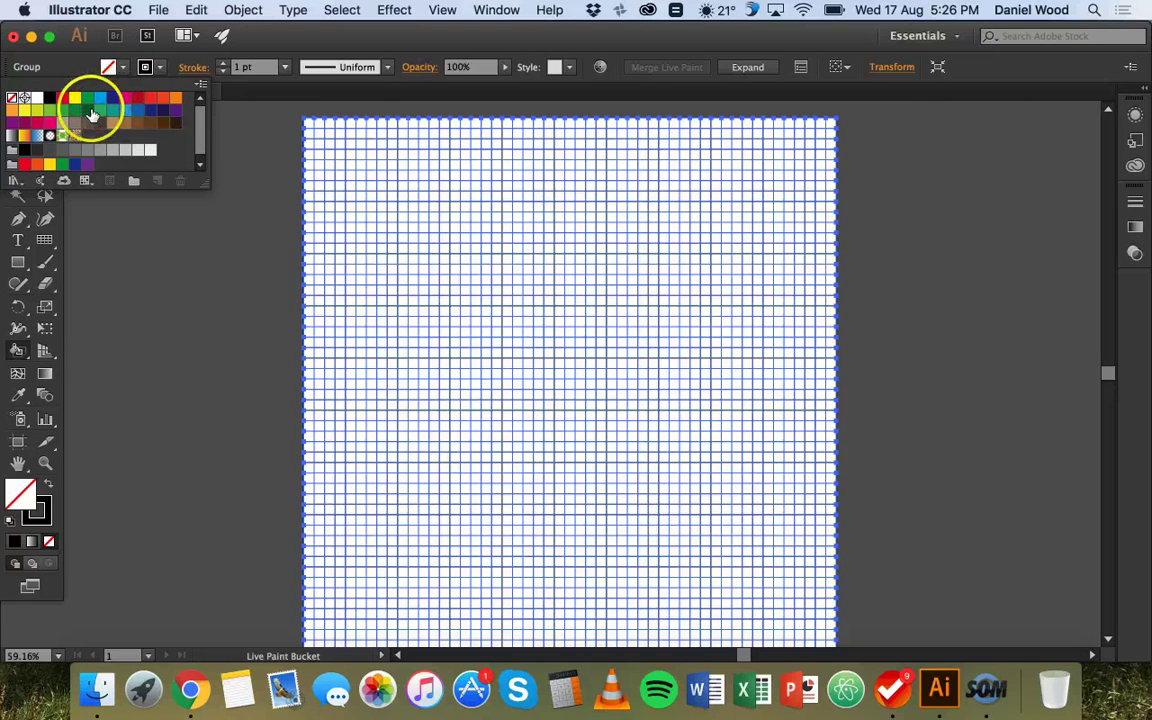
click(87, 112)
click(415, 297)
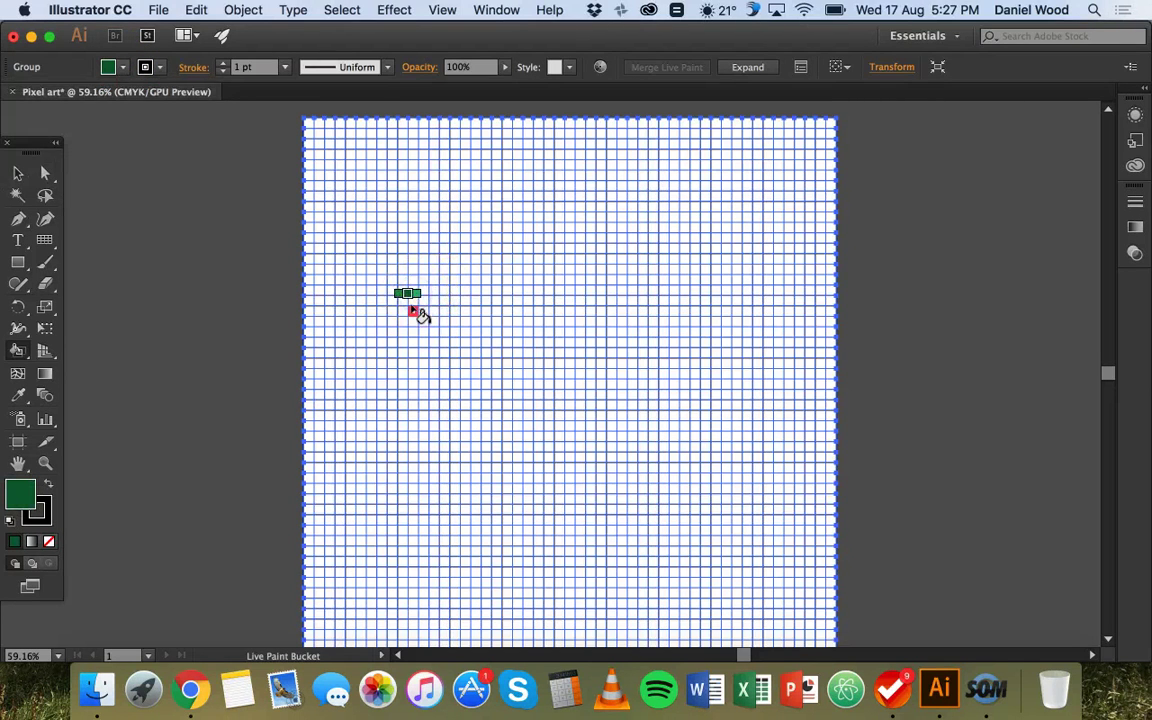
drag(420, 345, 450, 348)
click(458, 340)
click(432, 322)
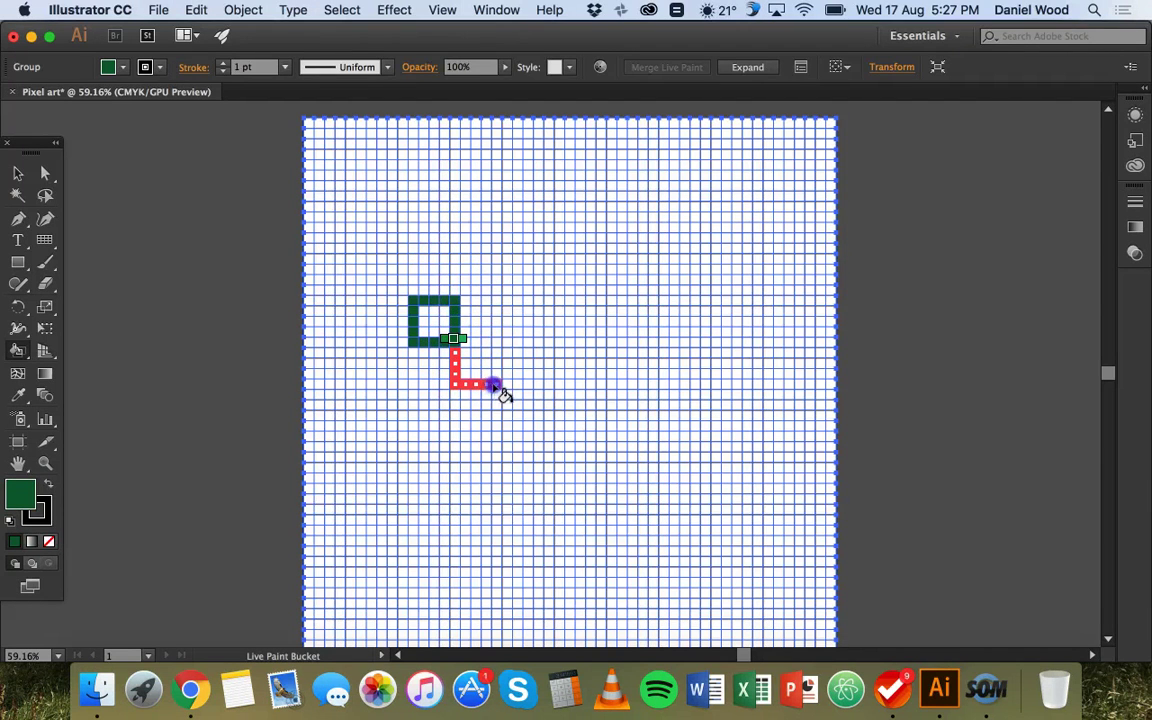
- Paint a second hollow dark green rectangle diagonally below the first square and a long winding freehand line across the grid
click(474, 362)
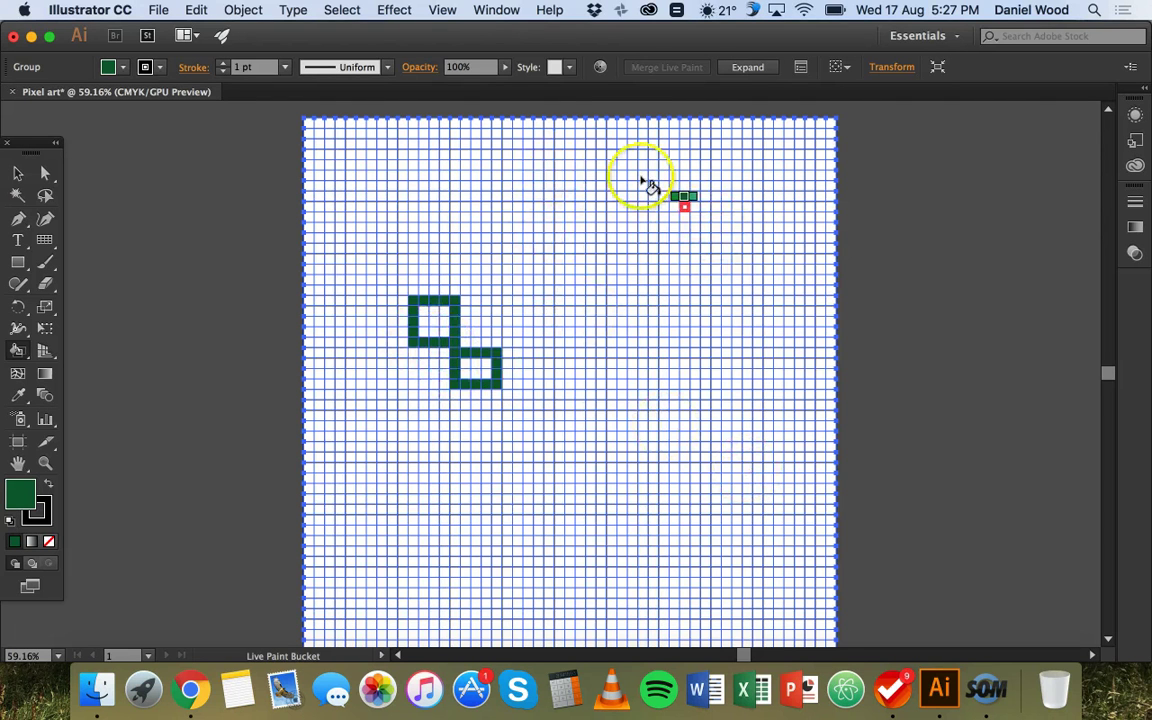
mouse_move(632, 172)
mouse_down()
mouse_move(622, 233)
mouse_move(696, 286)
mouse_move(624, 356)
mouse_move(644, 399)
mouse_move(692, 396)
mouse_move(734, 445)
mouse_move(596, 496)
mouse_move(549, 558)
mouse_move(549, 580)
mouse_move(481, 586)
mouse_move(393, 536)
mouse_move(363, 459)
mouse_move(352, 334)
mouse_up()
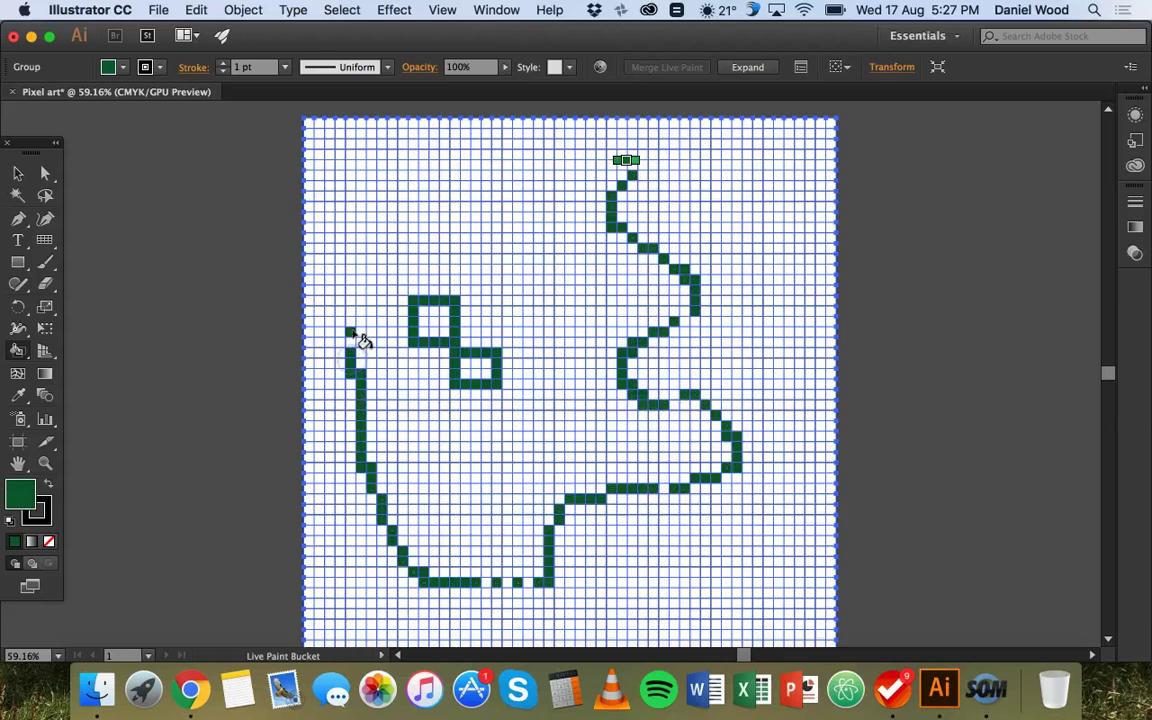
mouse_move(422, 472)
mouse_down()
mouse_move(347, 462)
mouse_move(385, 466)
mouse_move(219, 321)
mouse_move(93, 236)
mouse_up()
- Undo all the dark green painting in the grid and switch to the Selection tool
key(super+z)
key(super+z)
key(super+z)
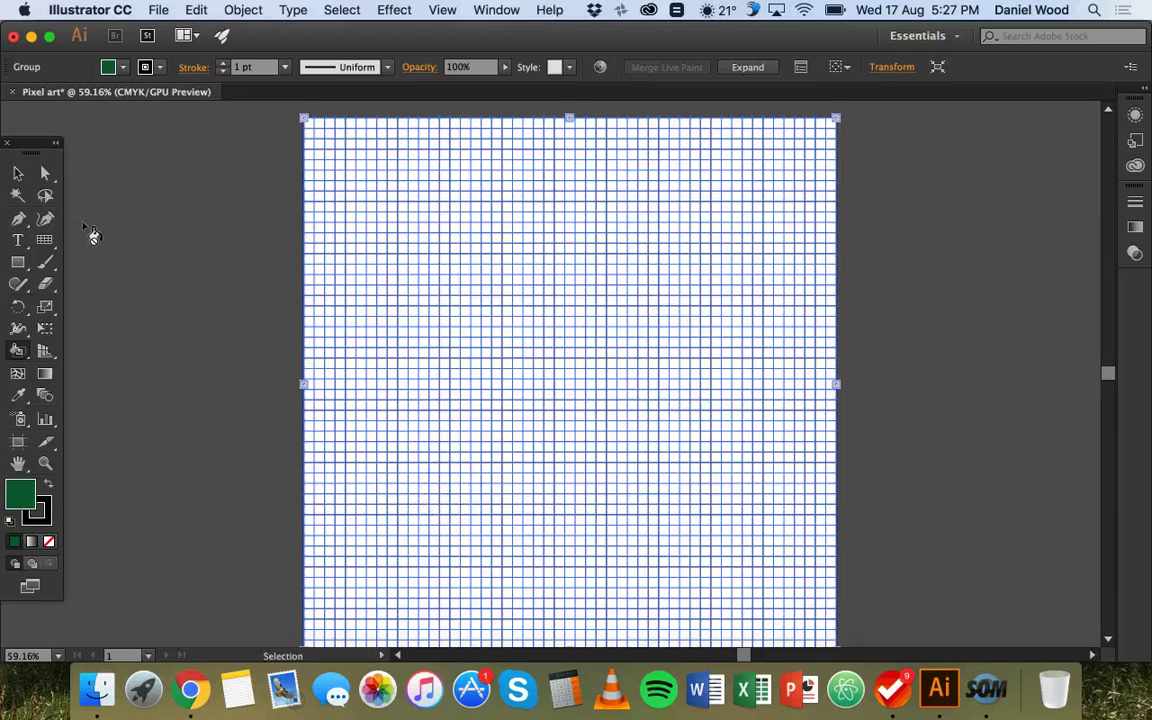
click(17, 173)
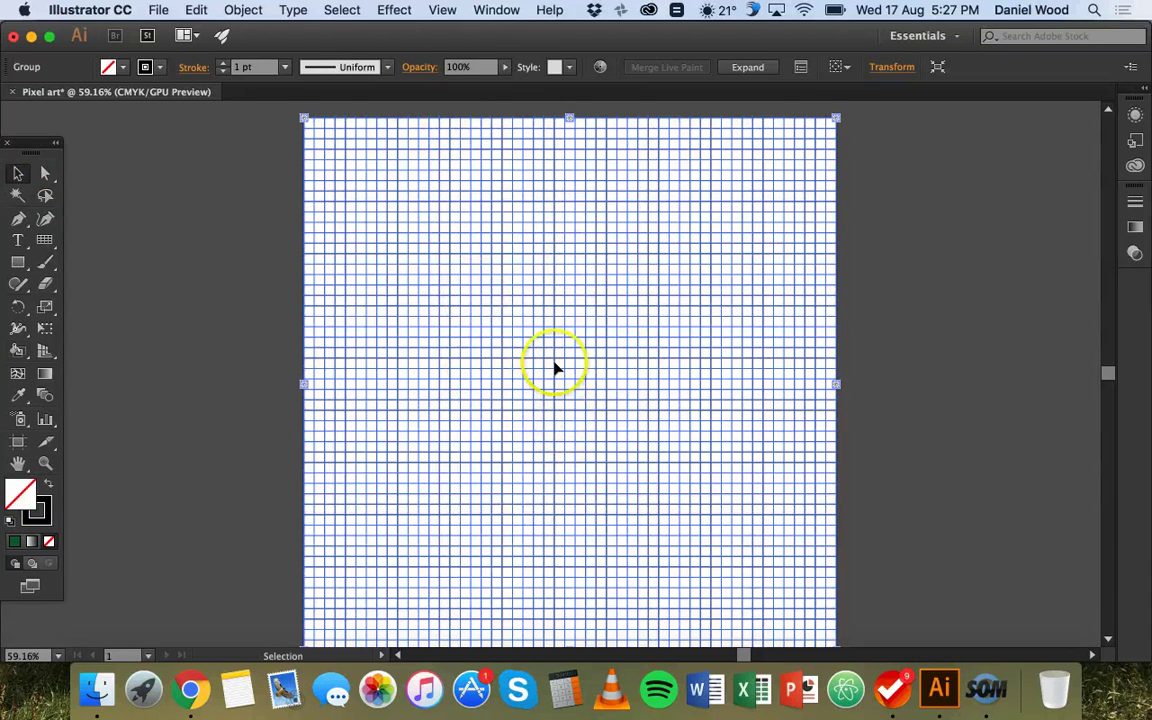
- Switch to Chrome and copy the enlarged red space invader image from the Google image results
click(189, 684)
scroll(491, 236, down, 1)
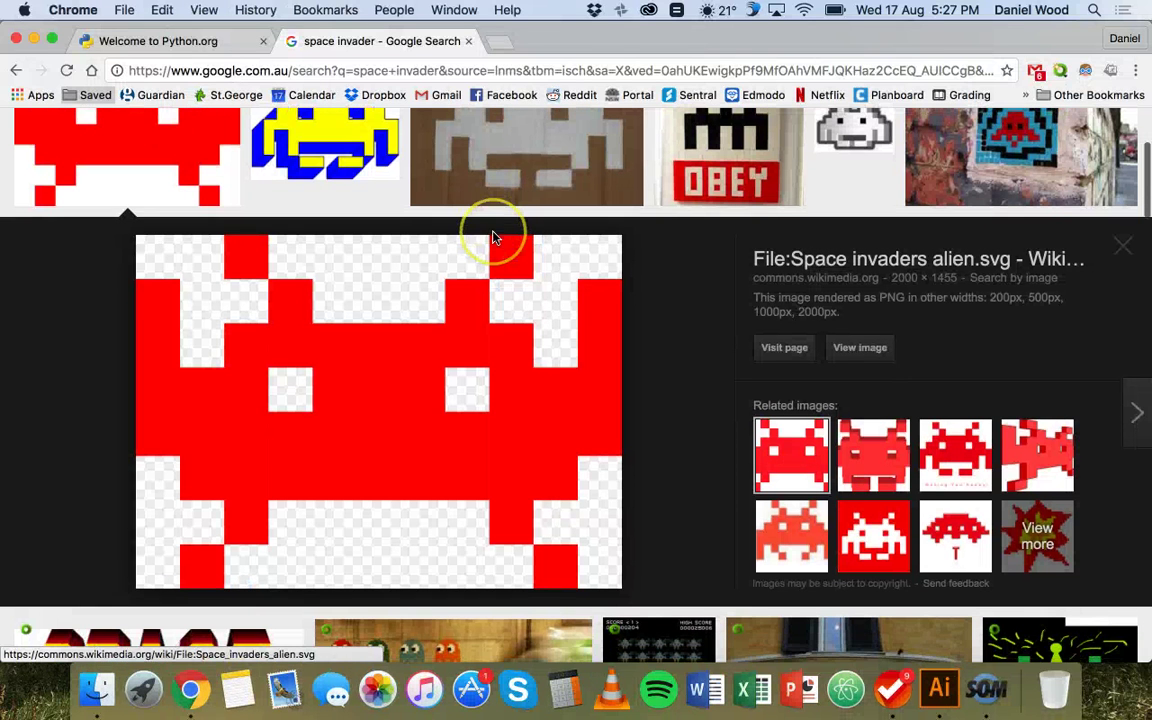
scroll(532, 275, down, 1)
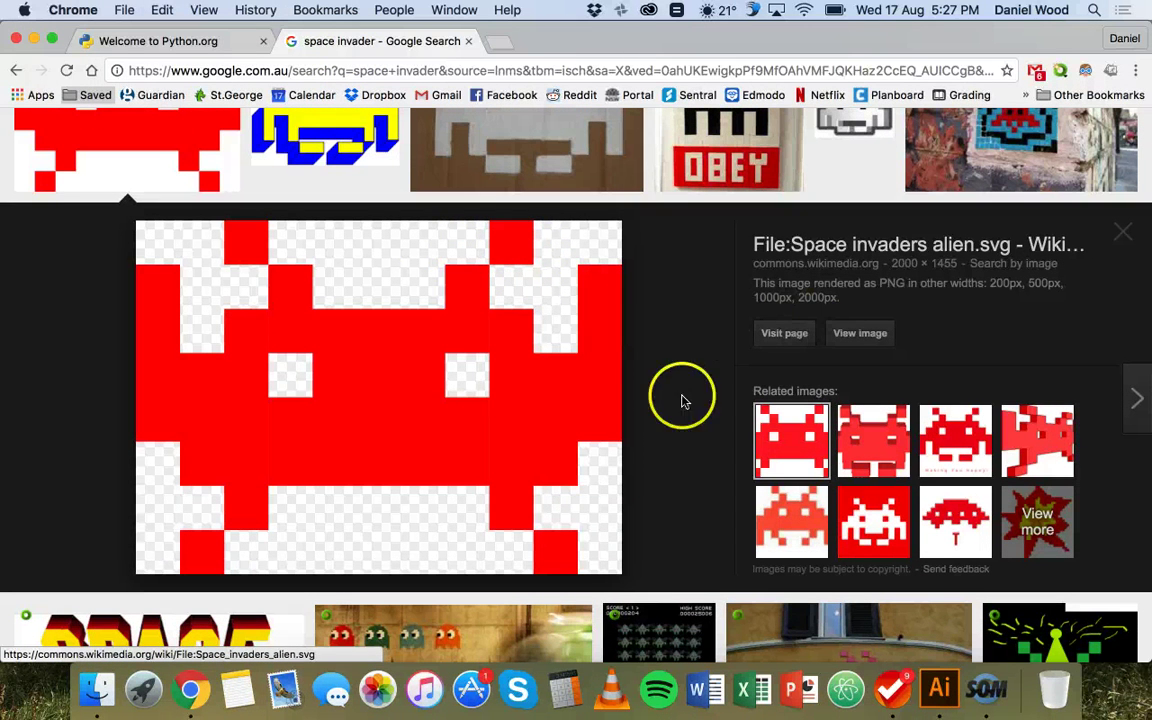
right_click(408, 348)
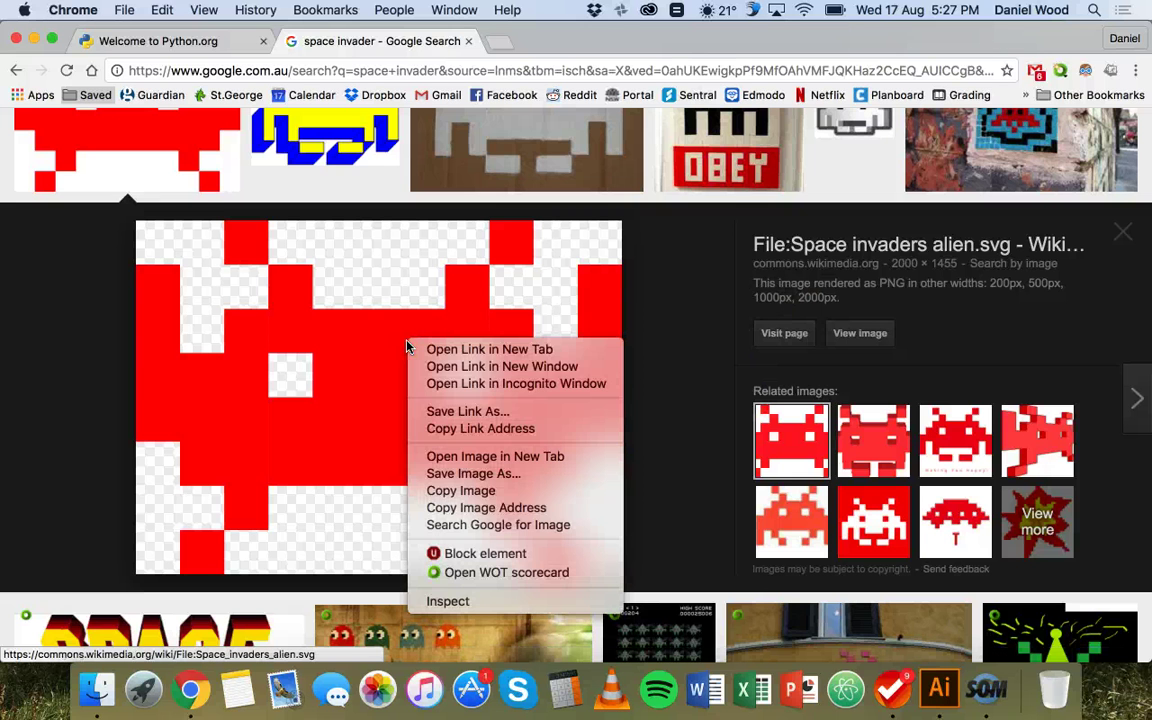
click(487, 491)
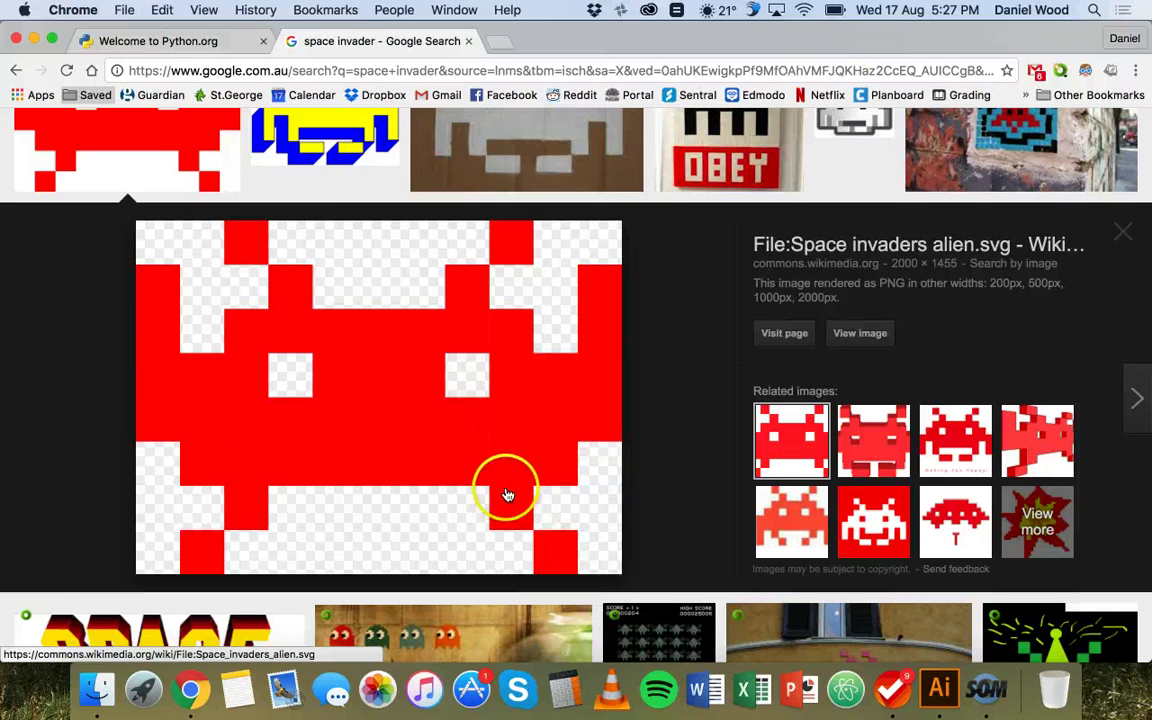
- Switch back to Illustrator and paste the copied space invader image into the pixel art document
click(939, 690)
click(196, 9)
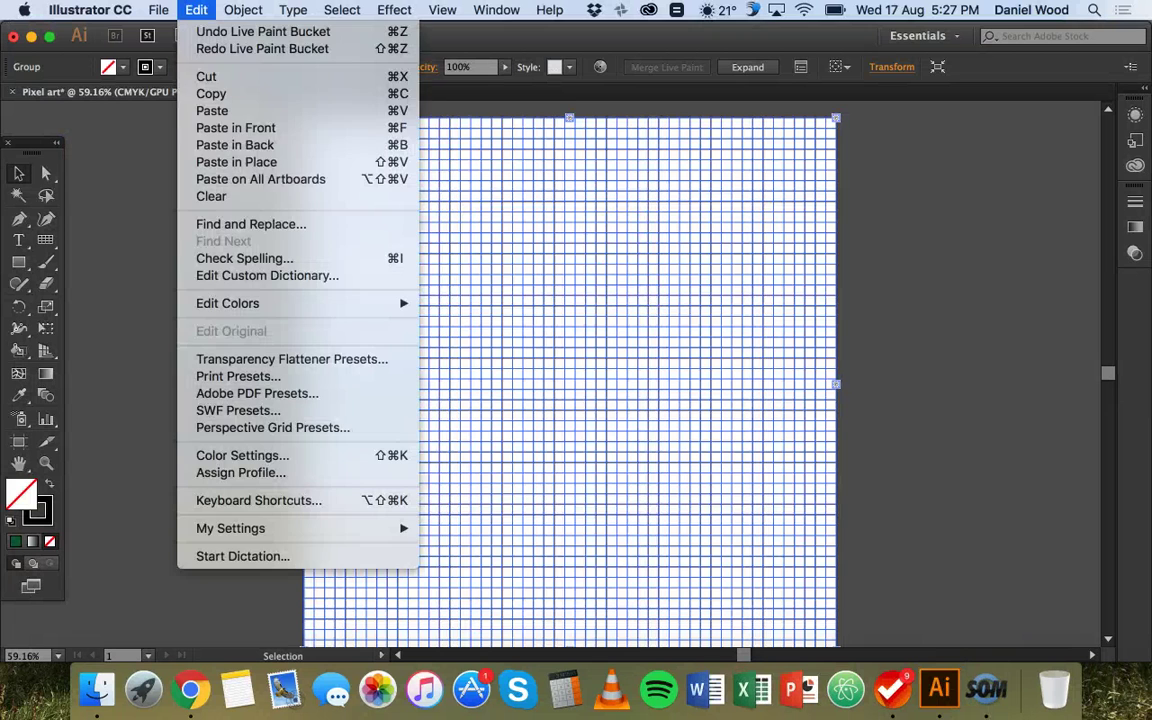
click(208, 110)
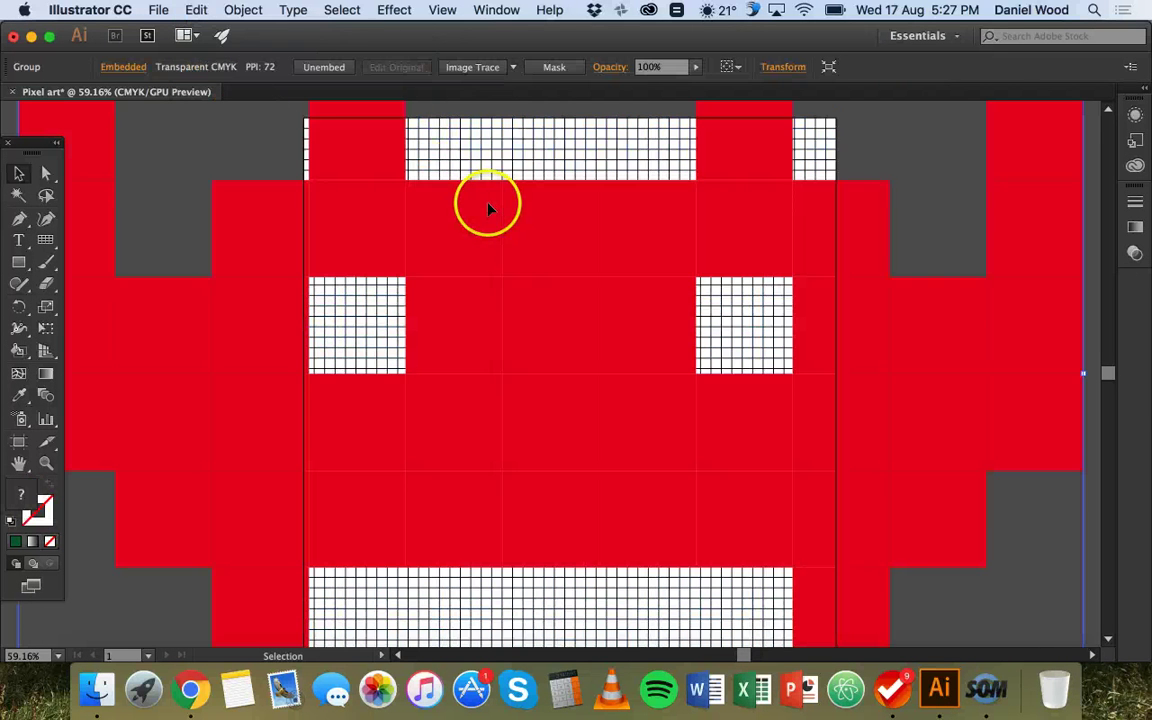
- Scale the pasted invader image down proportionally to about half the artboard's width and move it onto the grid
scroll(490, 208, down, 5)
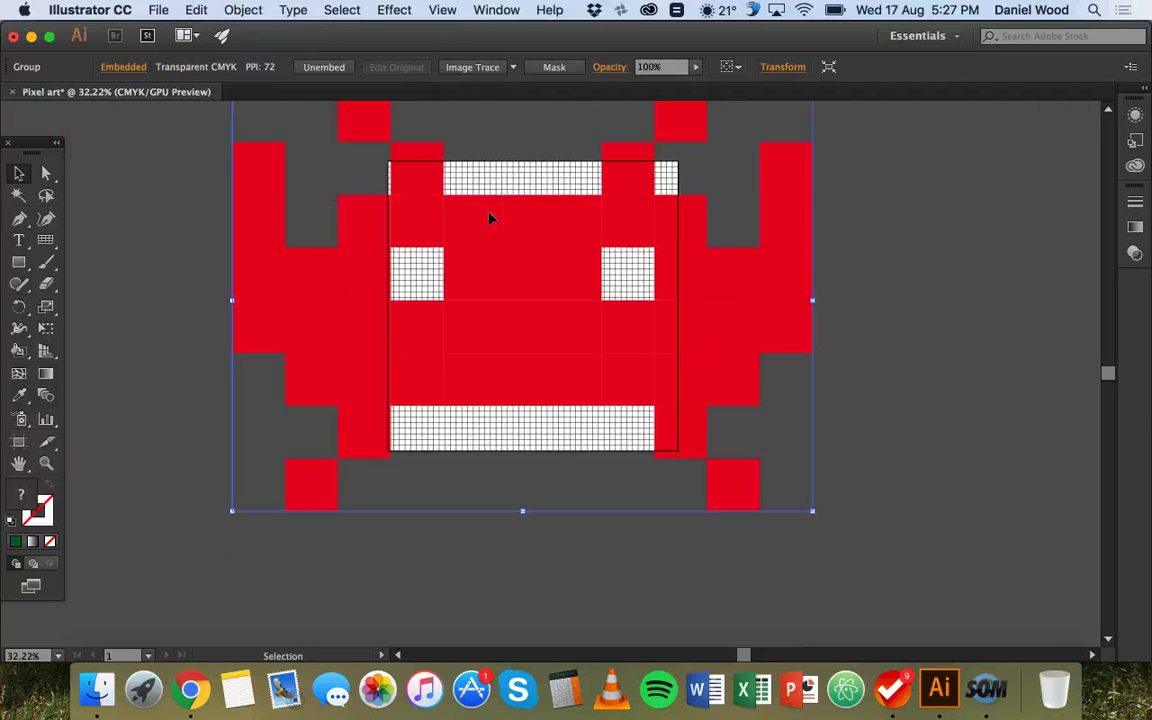
scroll(490, 218, down, 1)
drag(290, 120, 288, 119)
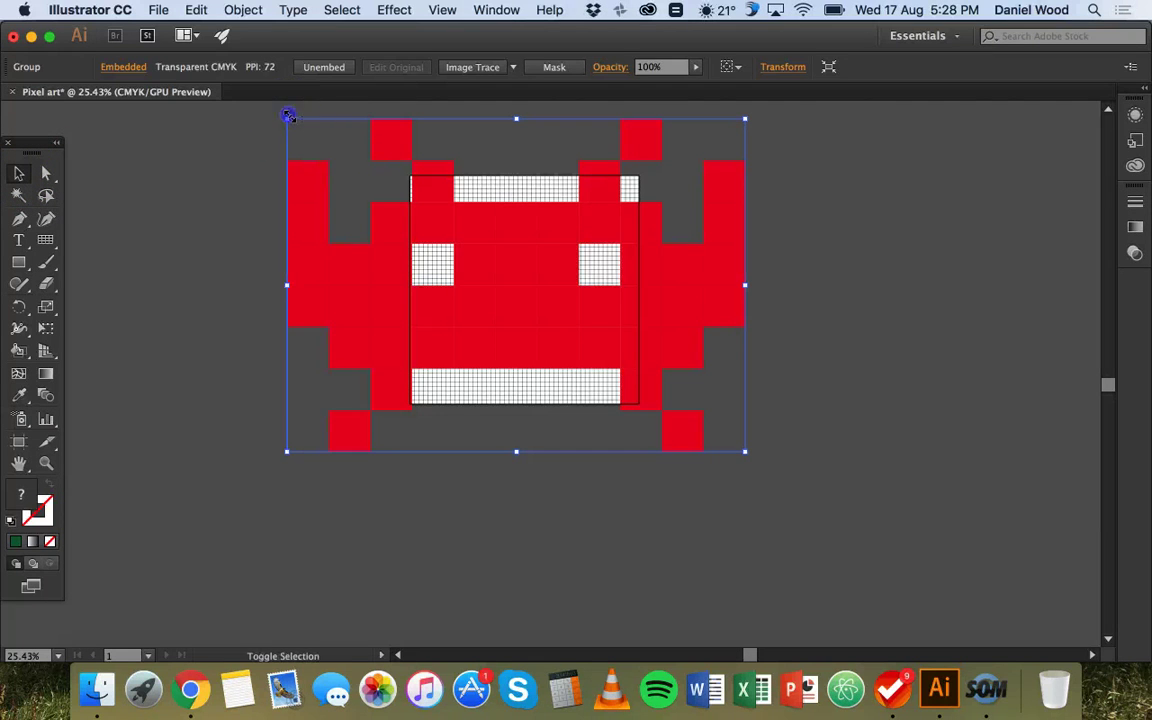
drag(288, 116, 640, 372)
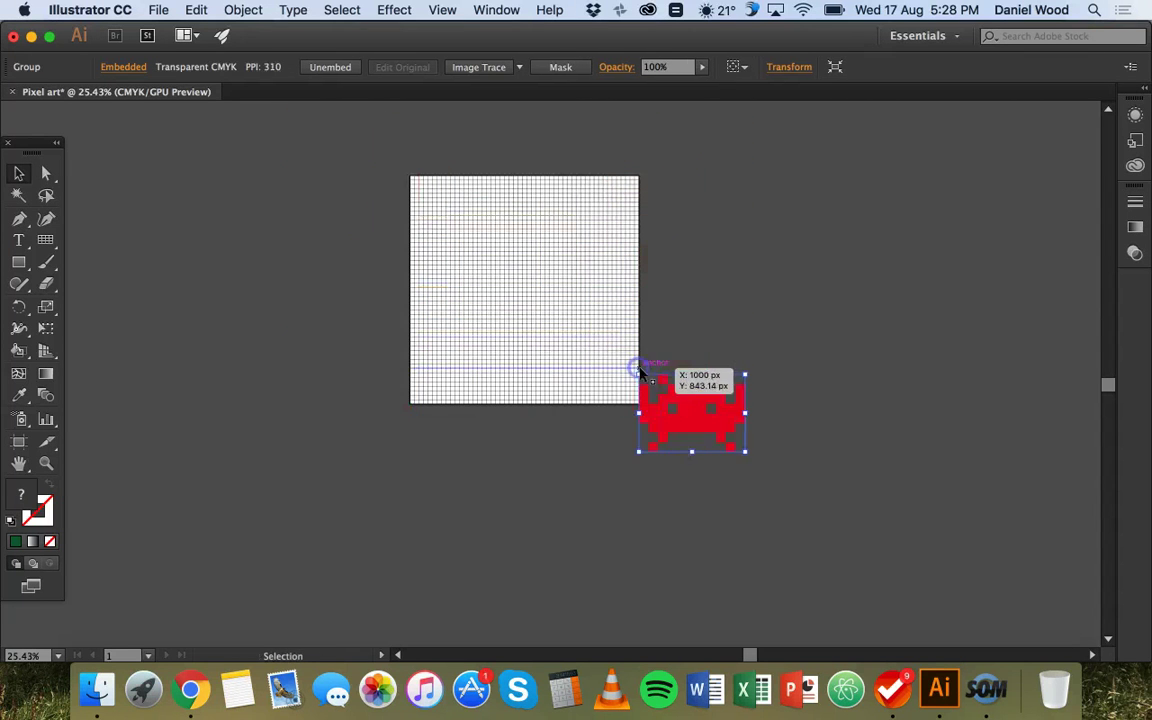
drag(689, 406, 508, 284)
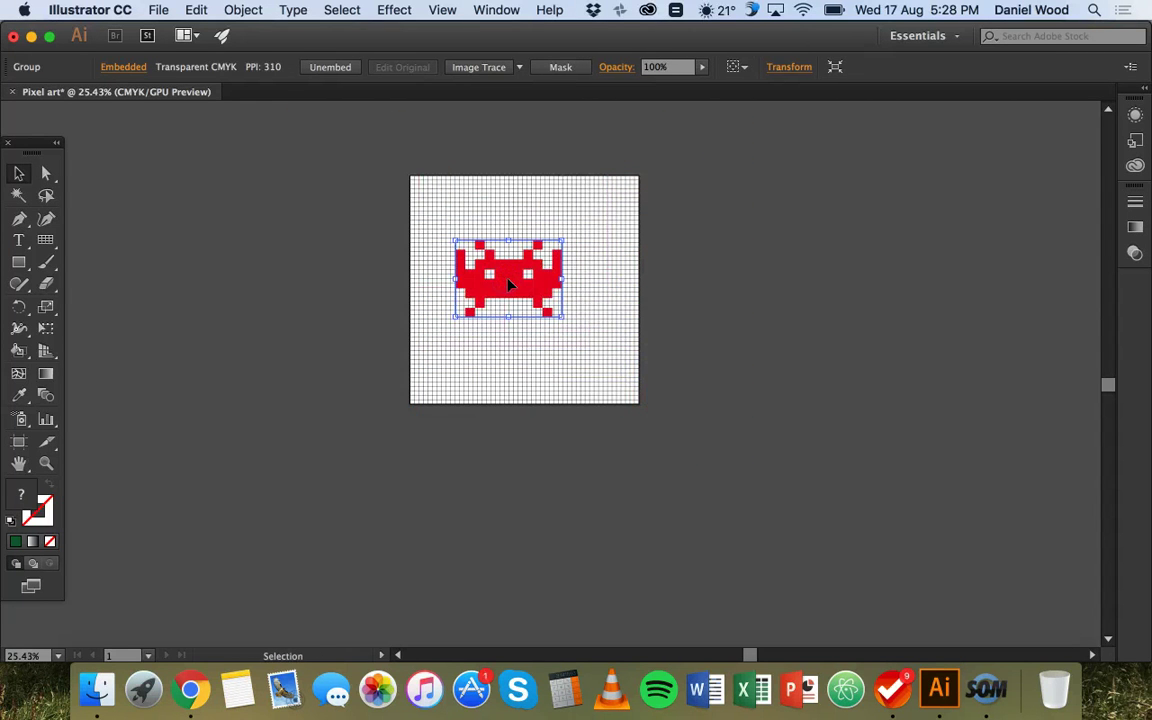
- Shrink the invader image to about 14 grid cells wide and reposition it in the upper middle of the grid
scroll(508, 285, up, 10)
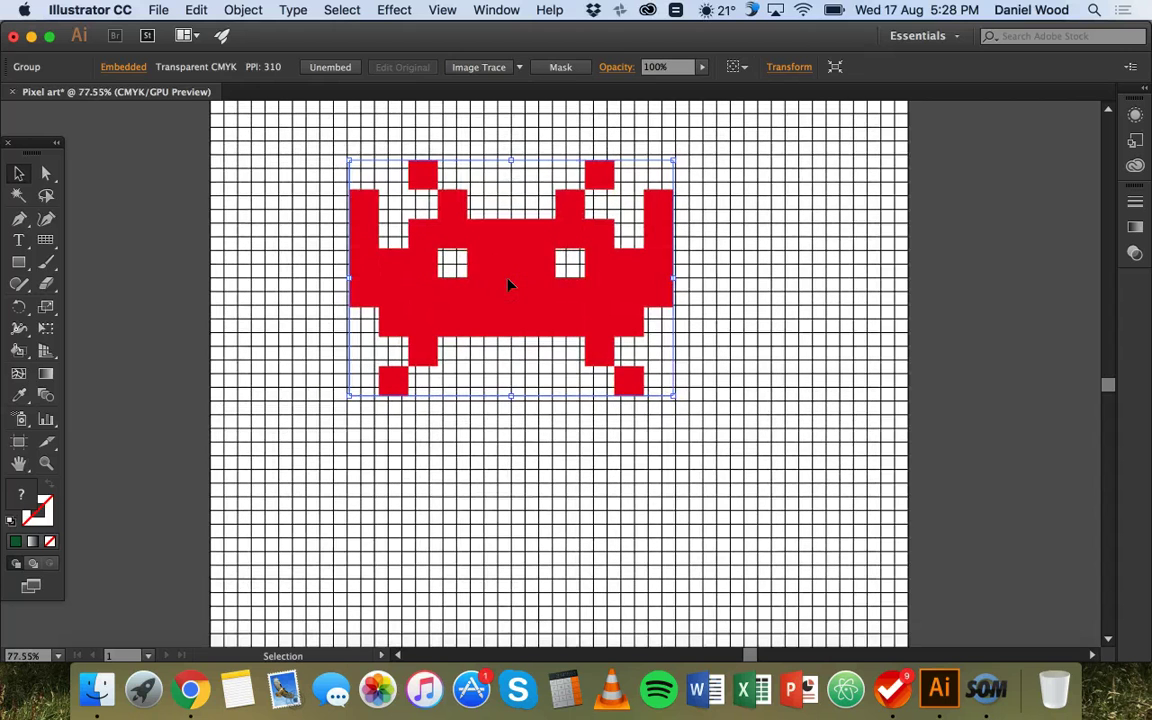
drag(508, 285, 535, 307)
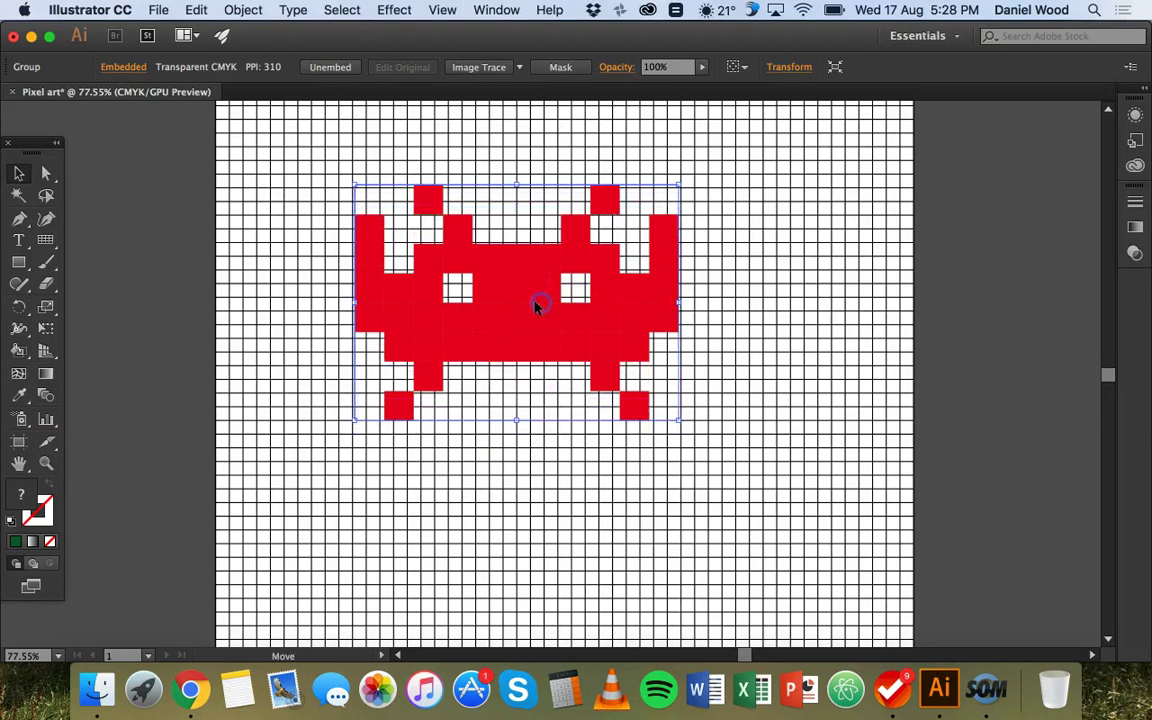
drag(355, 185, 490, 285)
drag(570, 332, 516, 334)
click(437, 228)
click(510, 275)
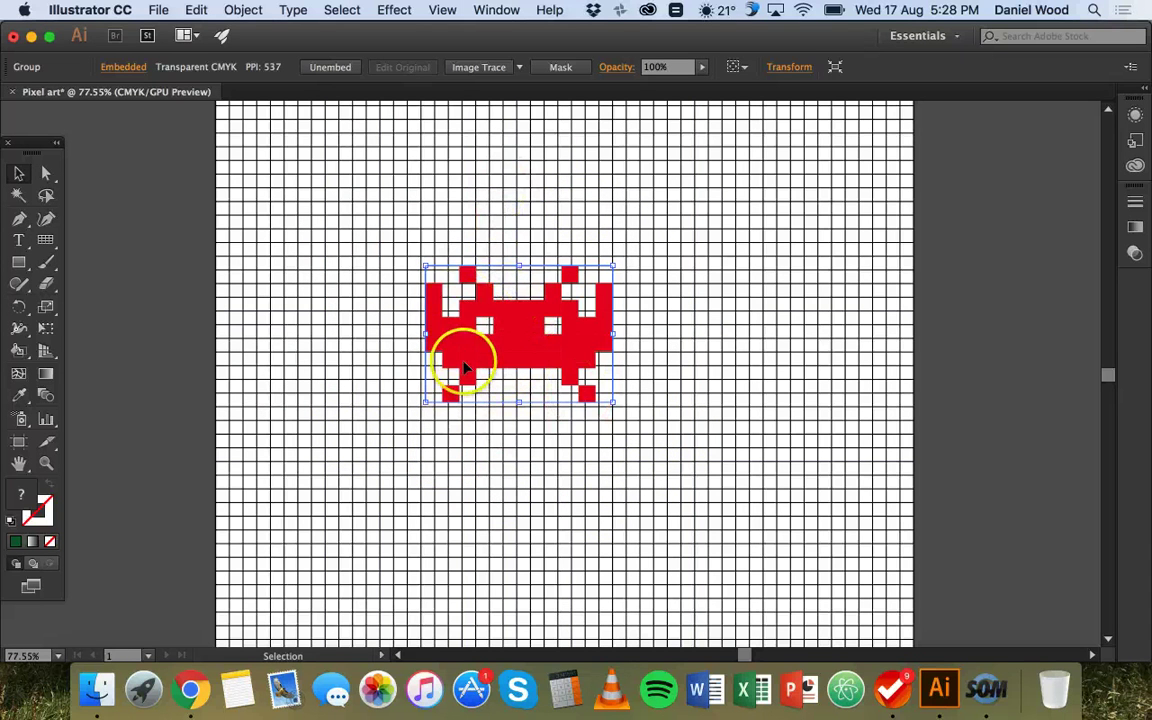
drag(539, 333, 528, 335)
click(530, 330)
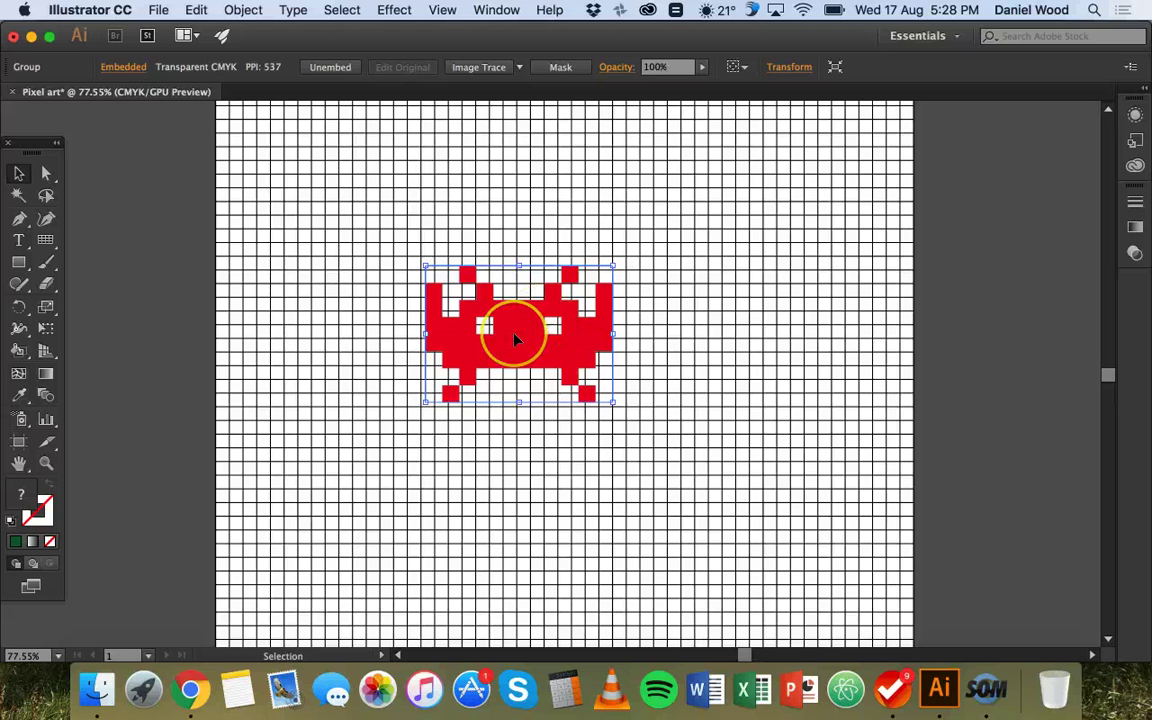
- Send the invader image to the back so the grid lines lie over it
right_click(515, 340)
mouse_move(591, 488)
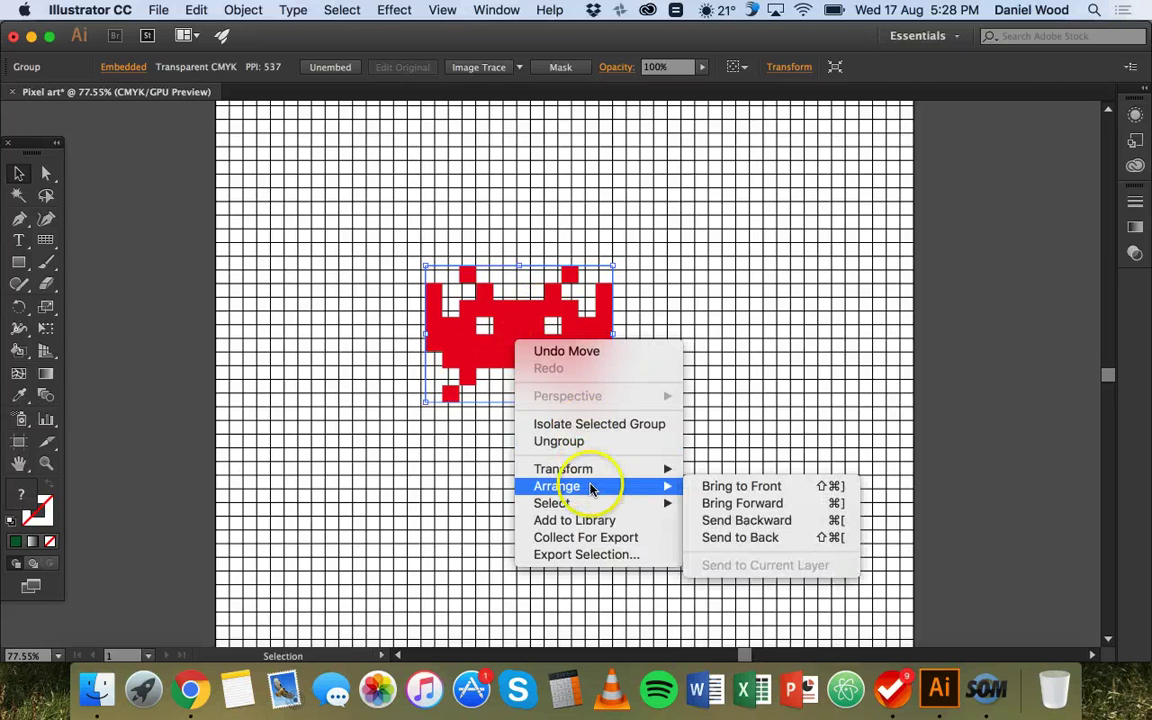
click(745, 538)
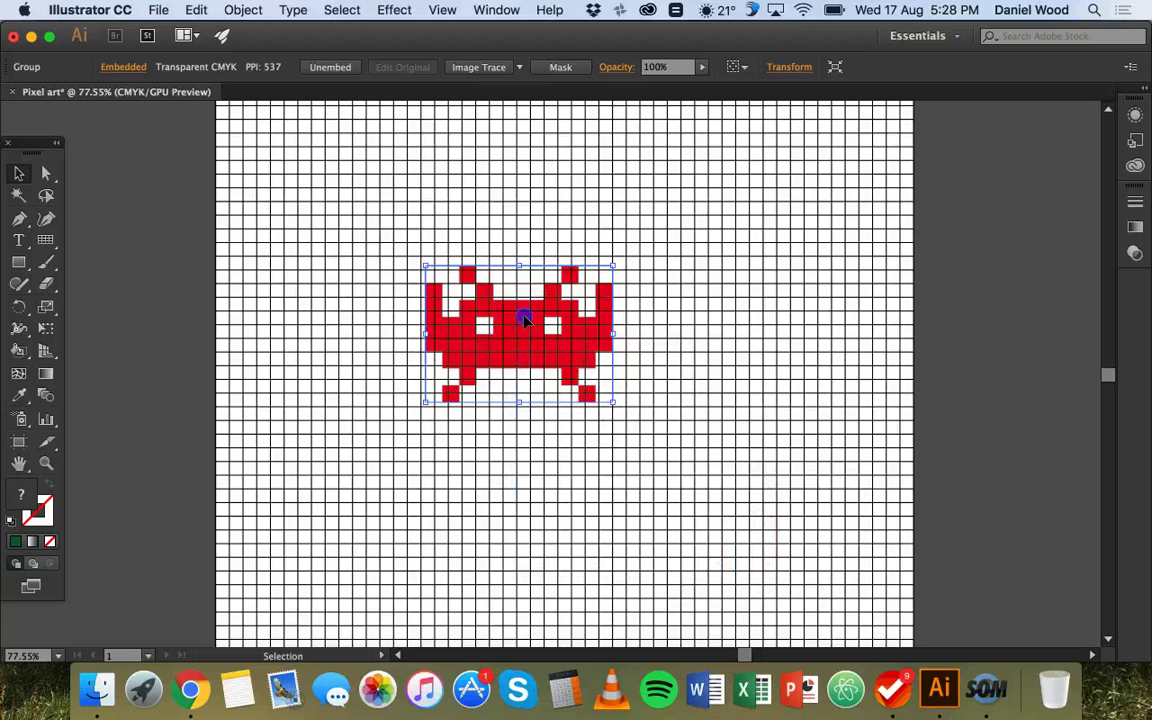
- Move and scale the invader image proportionally until each of its pixels roughly matches one grid cell
drag(524, 319, 503, 278)
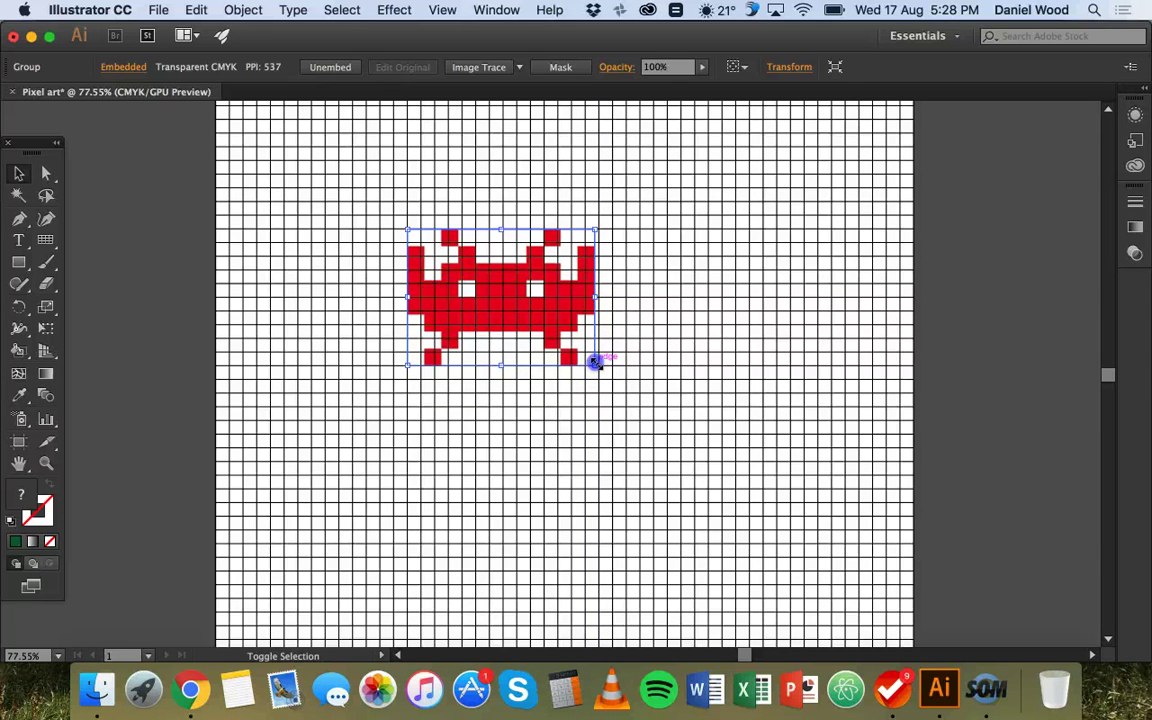
drag(590, 360, 580, 354)
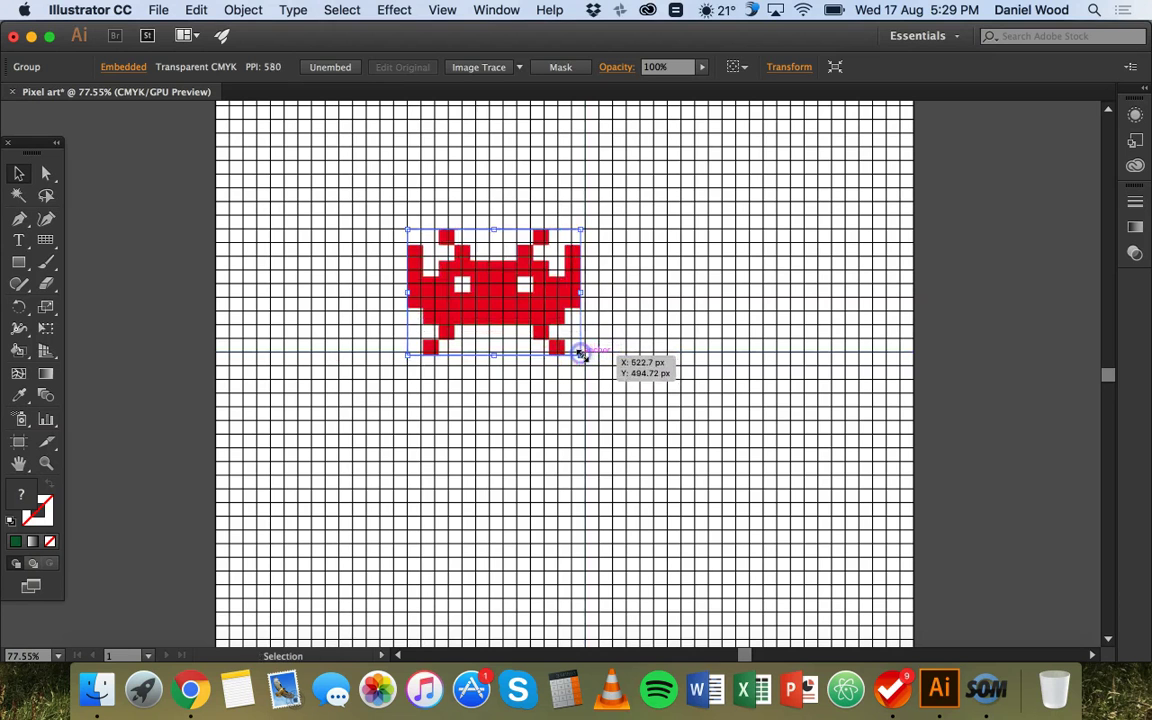
click(508, 266)
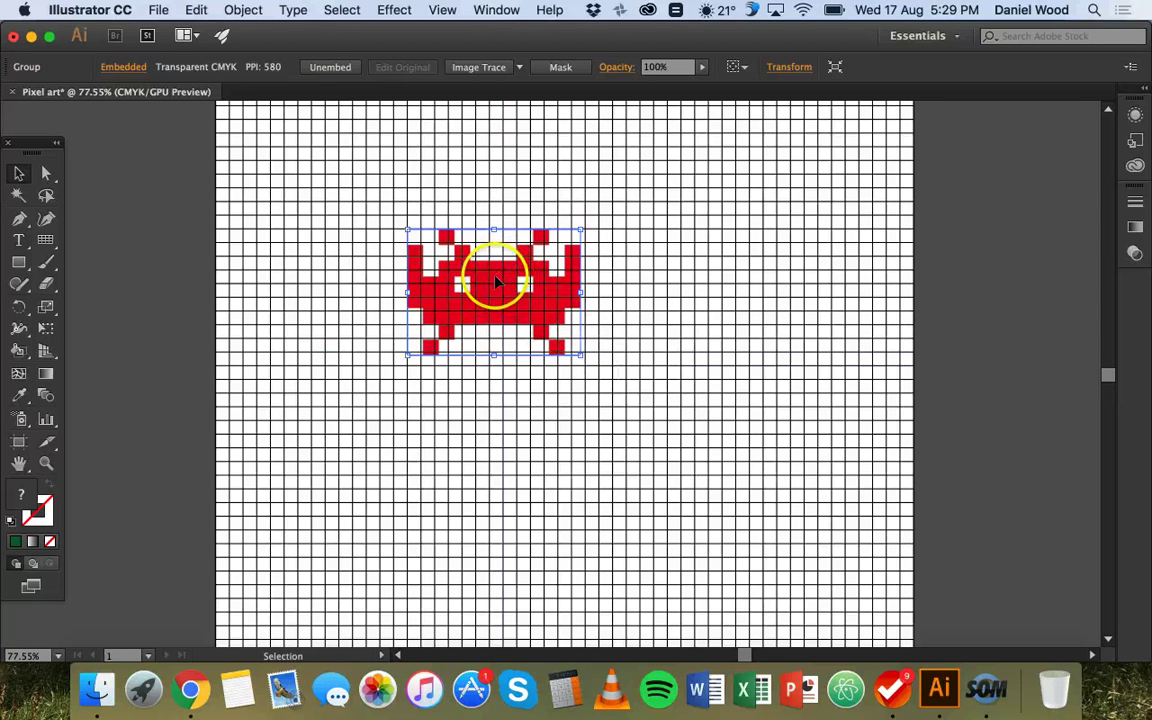
drag(495, 283, 493, 278)
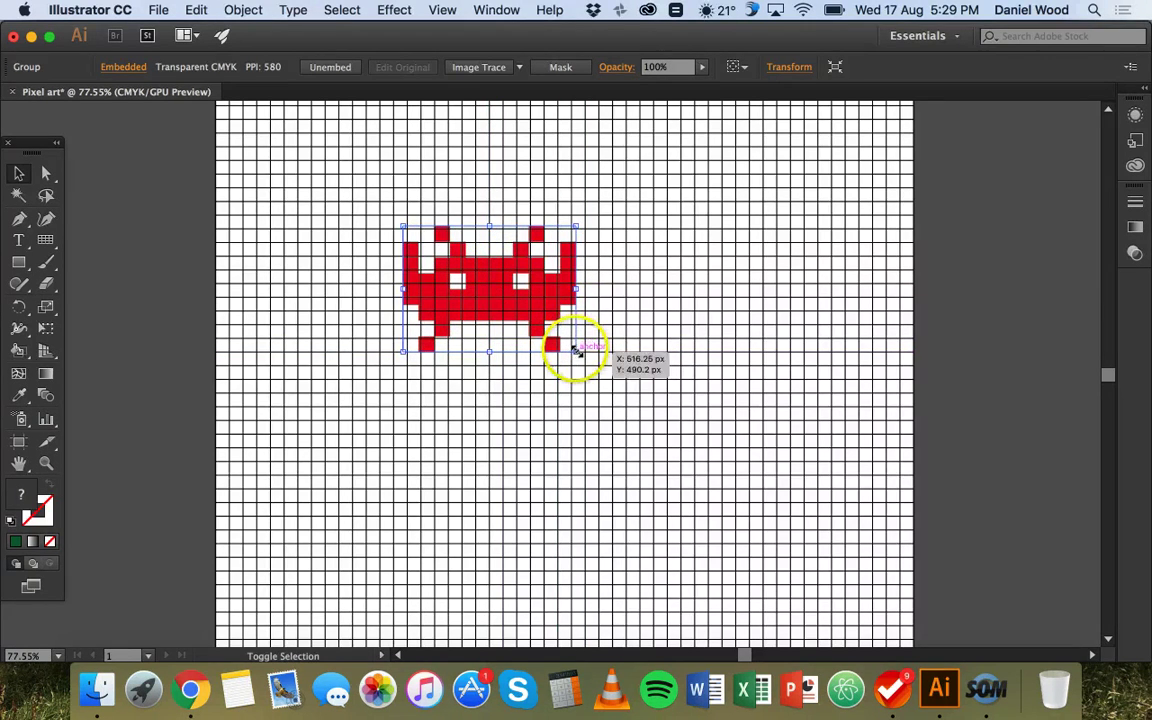
mouse_move(577, 350)
mouse_down()
mouse_move(555, 339)
mouse_move(565, 343)
mouse_up()
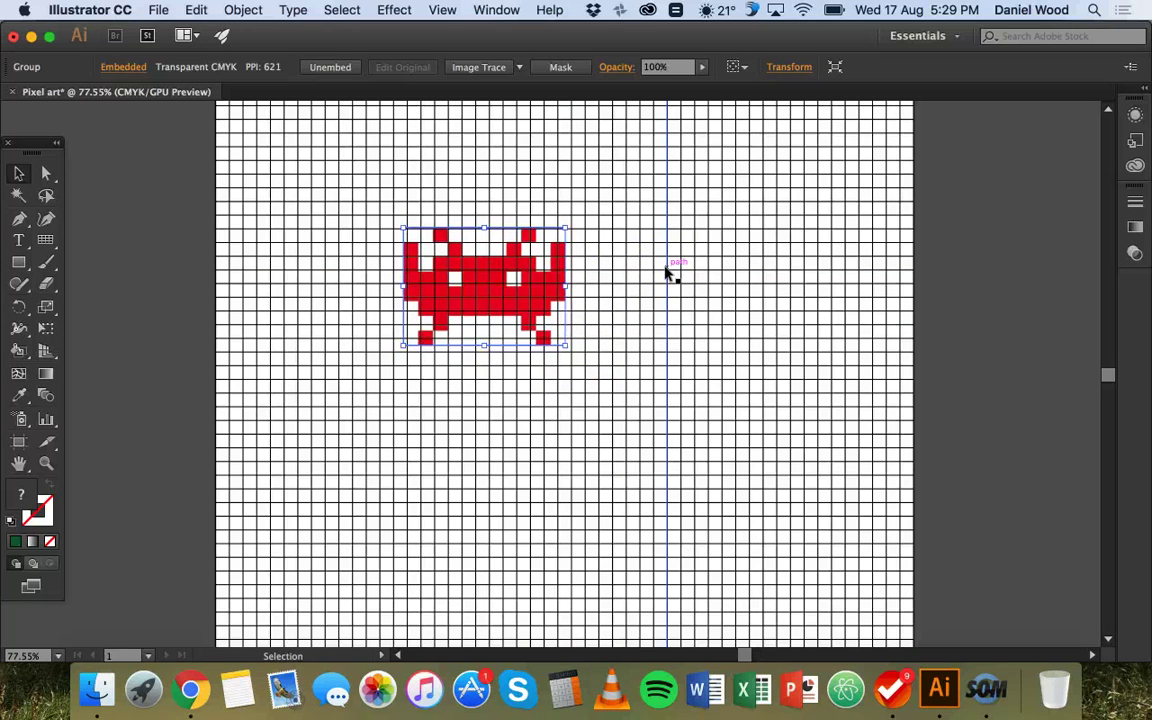
mouse_move(566, 345)
mouse_down()
mouse_move(562, 320)
mouse_move(559, 341)
mouse_up()
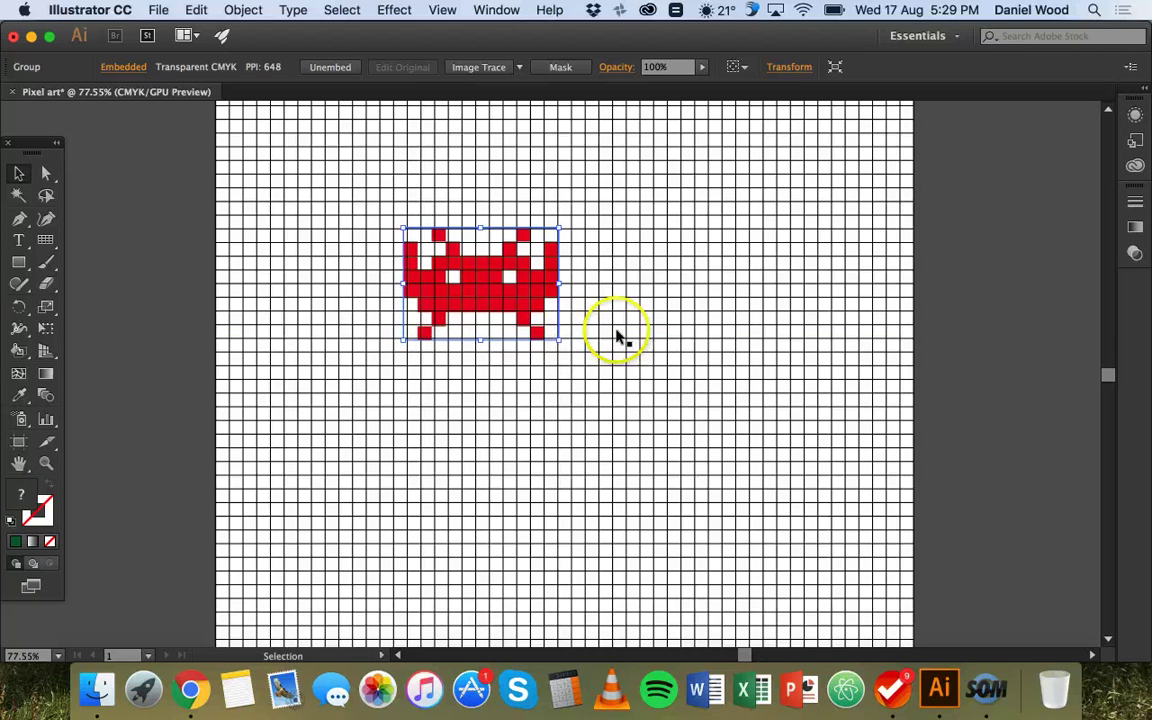
key(Right)
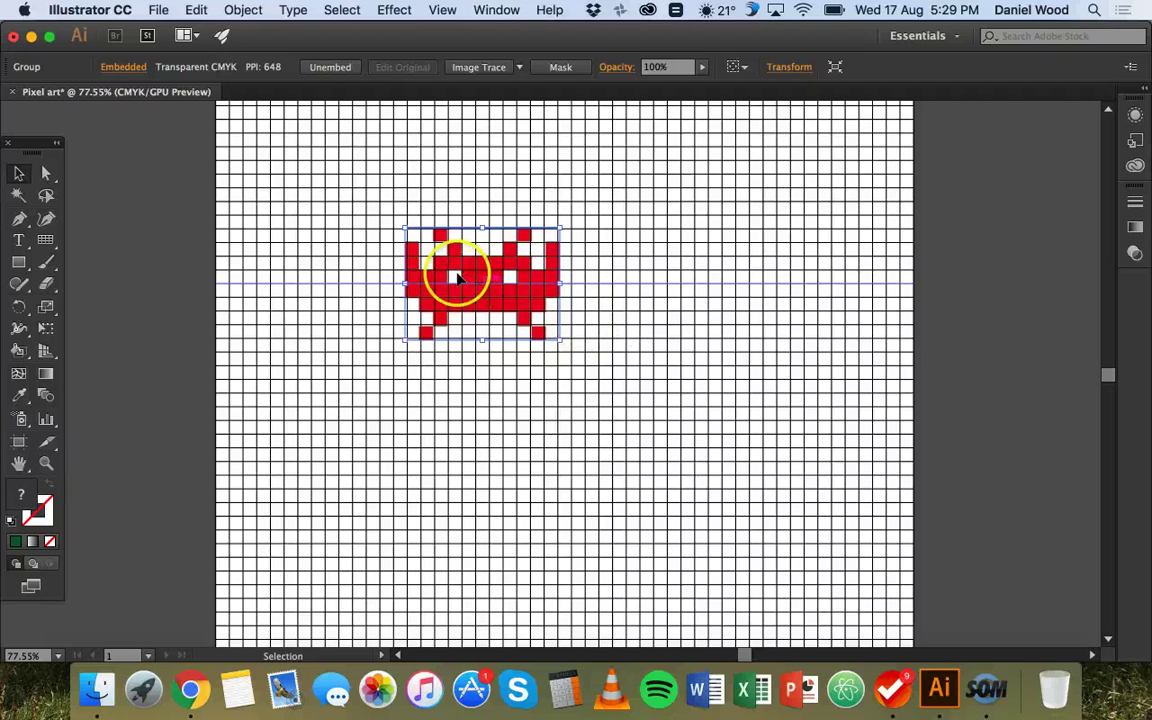
- Open the Transparency settings and lower the invader image's opacity to 38%
drag(483, 265, 520, 270)
drag(431, 293, 421, 168)
click(496, 9)
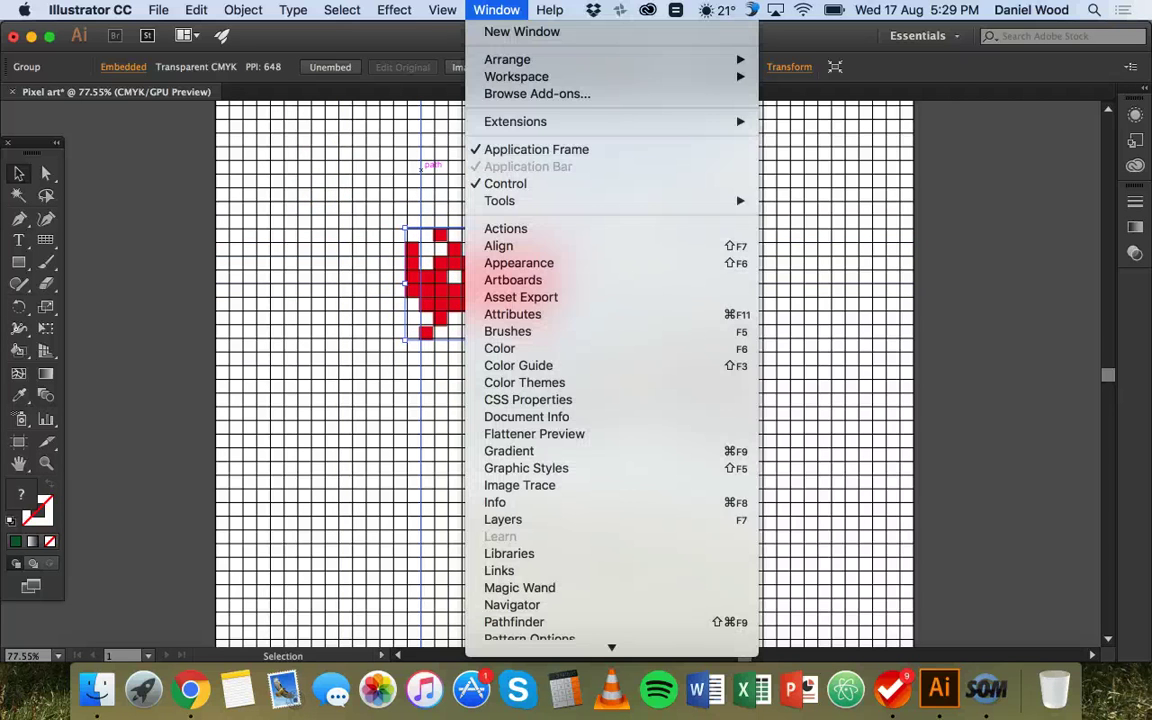
scroll(545, 262, down, 5)
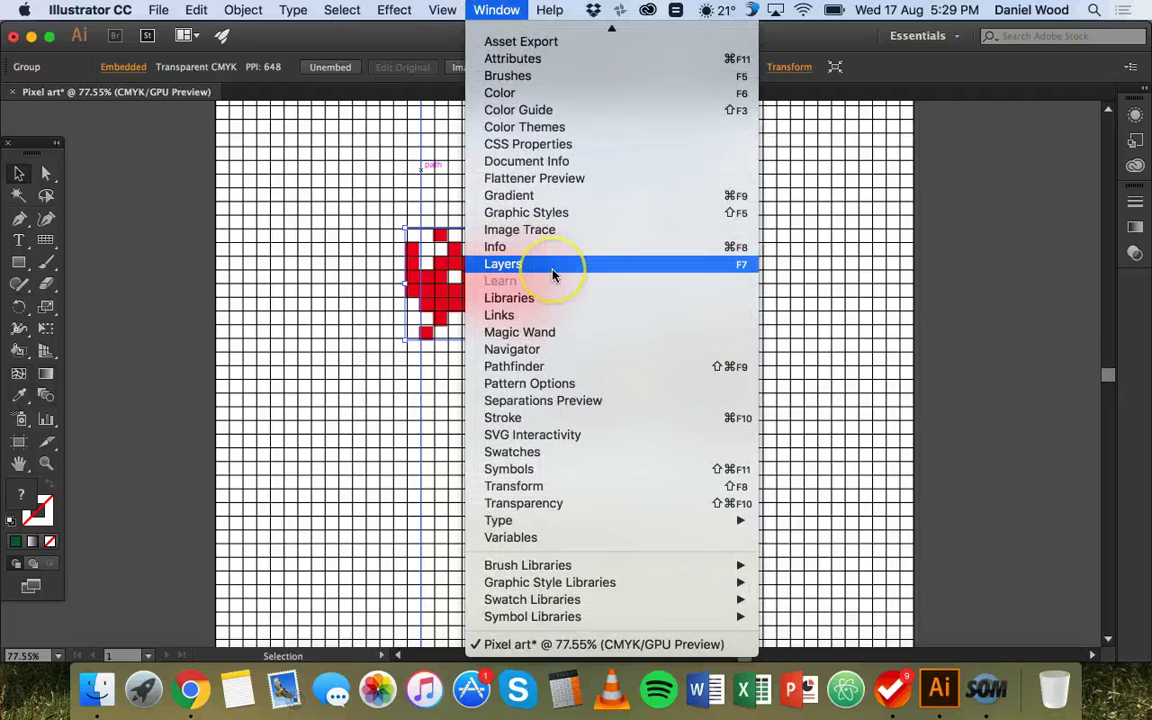
click(527, 505)
drag(880, 285, 486, 291)
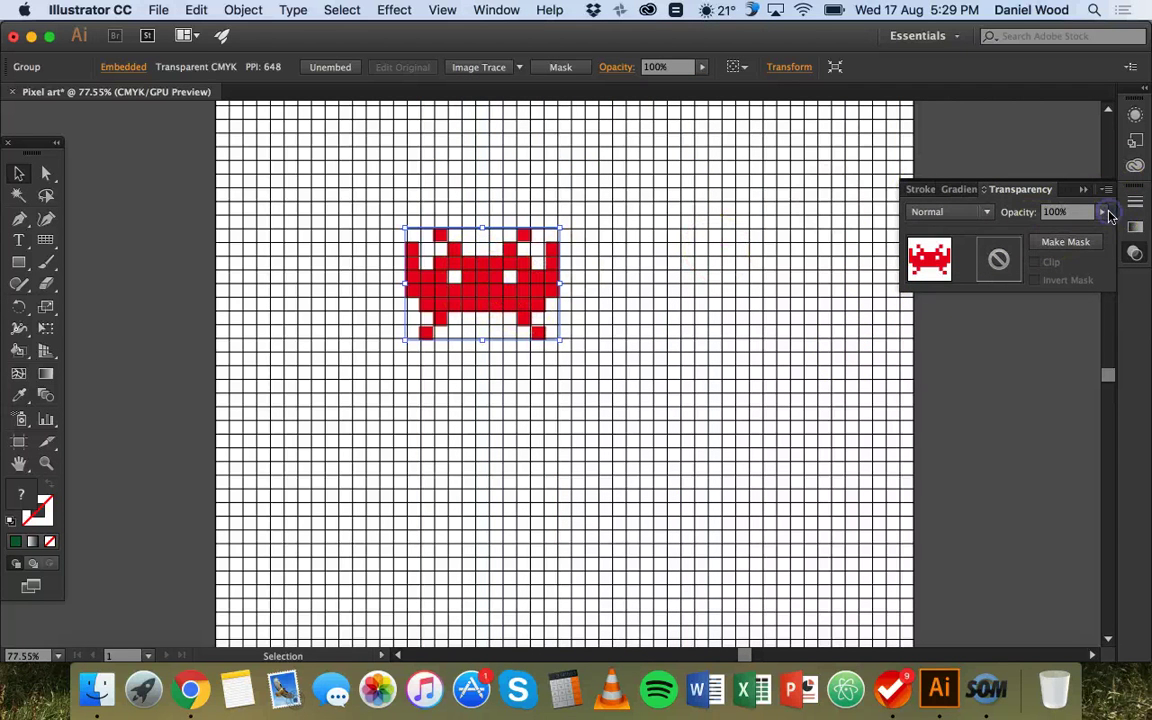
click(1103, 213)
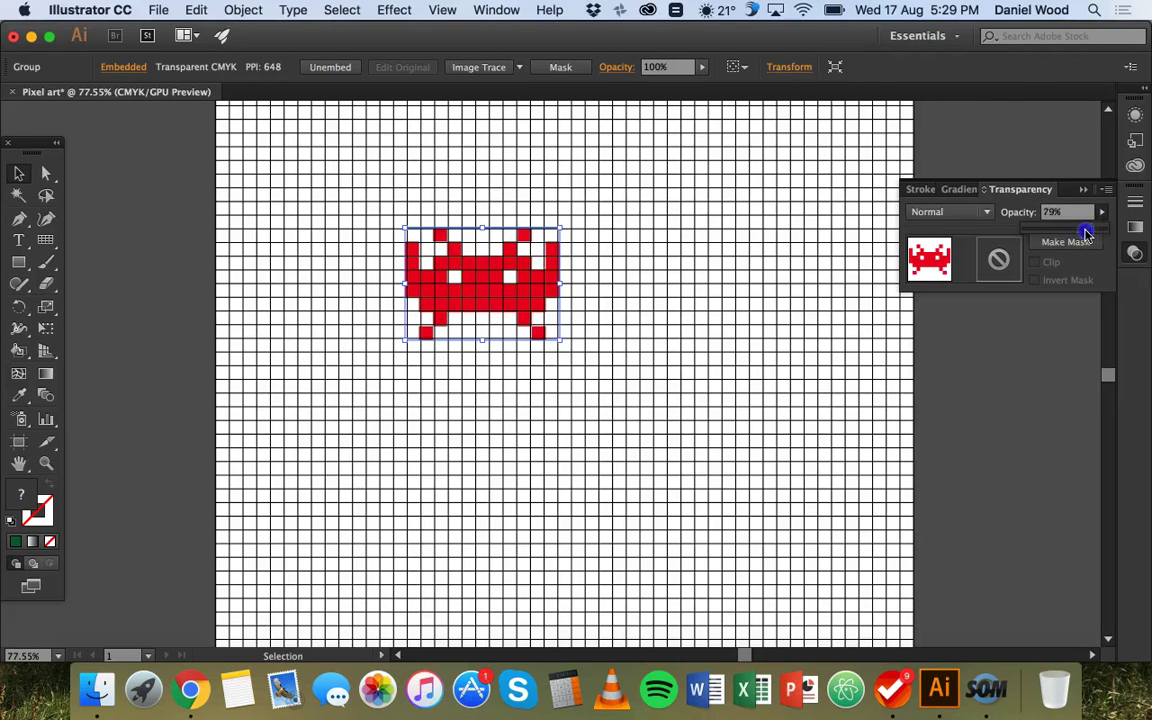
drag(1065, 233, 1055, 233)
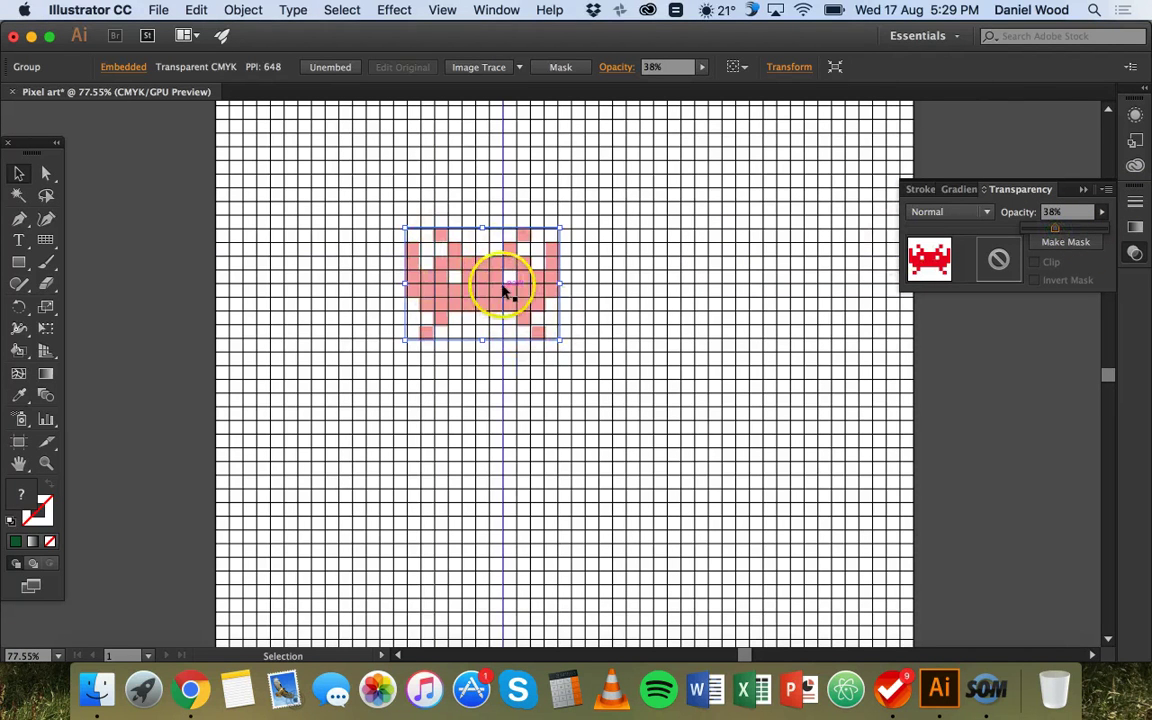
- Deselect the faded invader image and select the whole grid
click(270, 319)
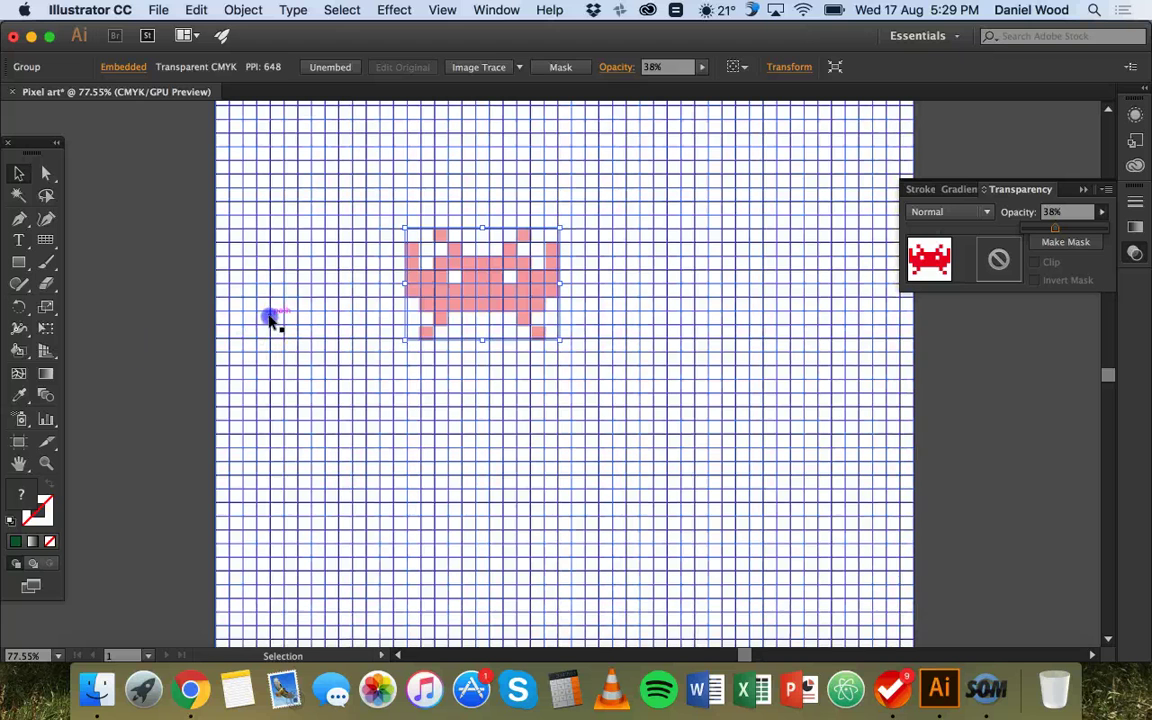
click(252, 225)
click(318, 249)
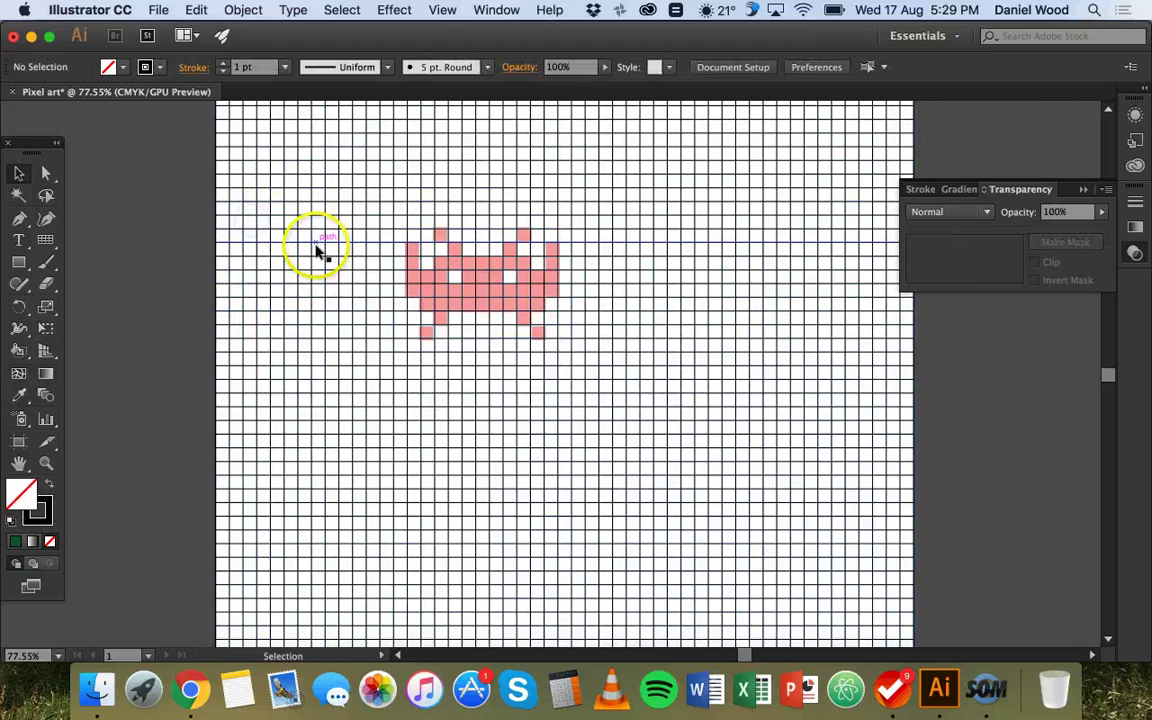
click(298, 290)
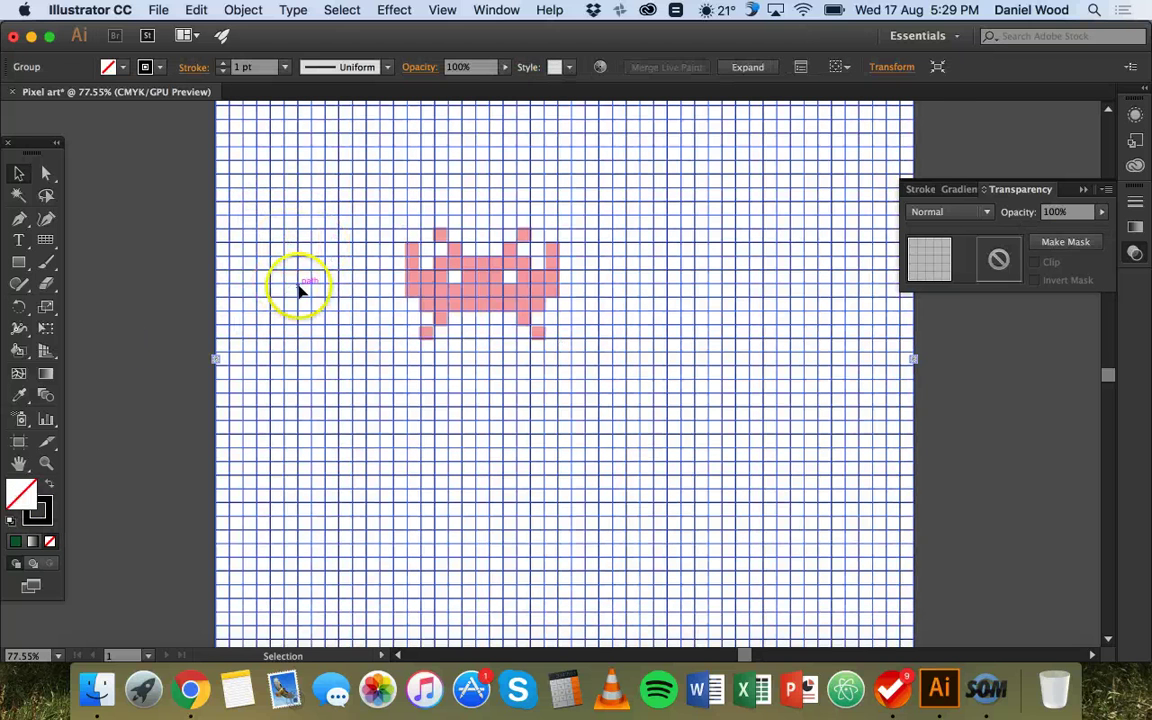
- Paint the invader's outer arms and both antennae blue in the grid with the Live Paint Bucket, following the faded reference
click(16, 355)
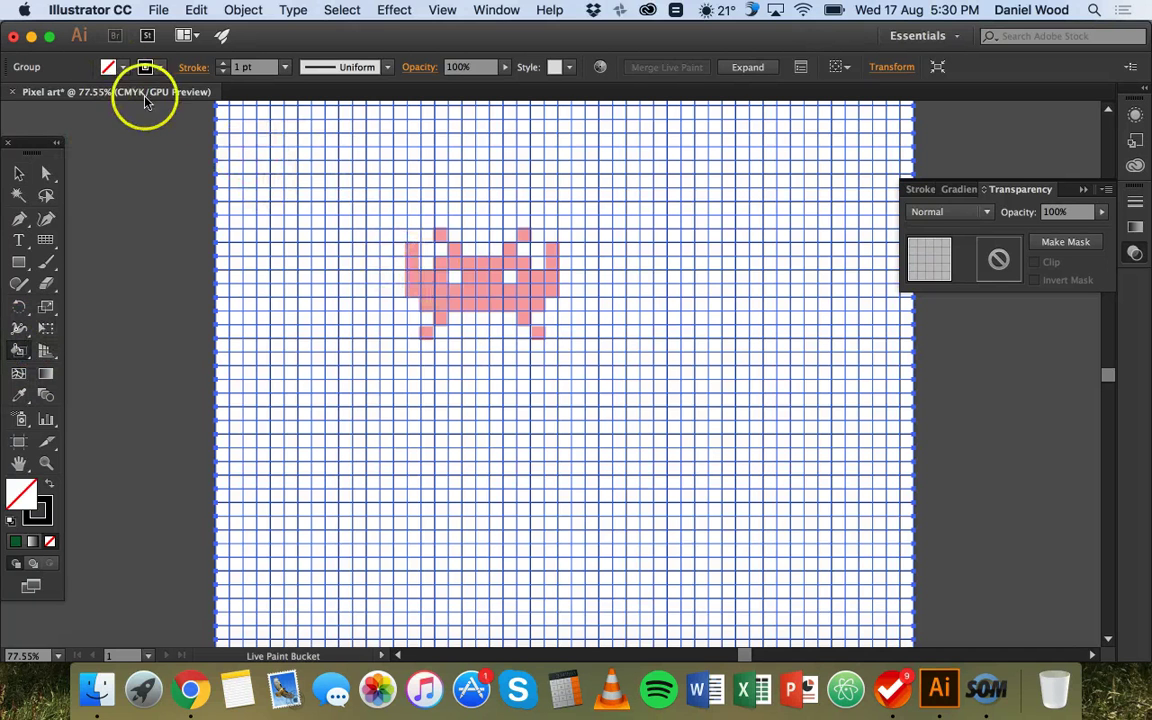
click(121, 68)
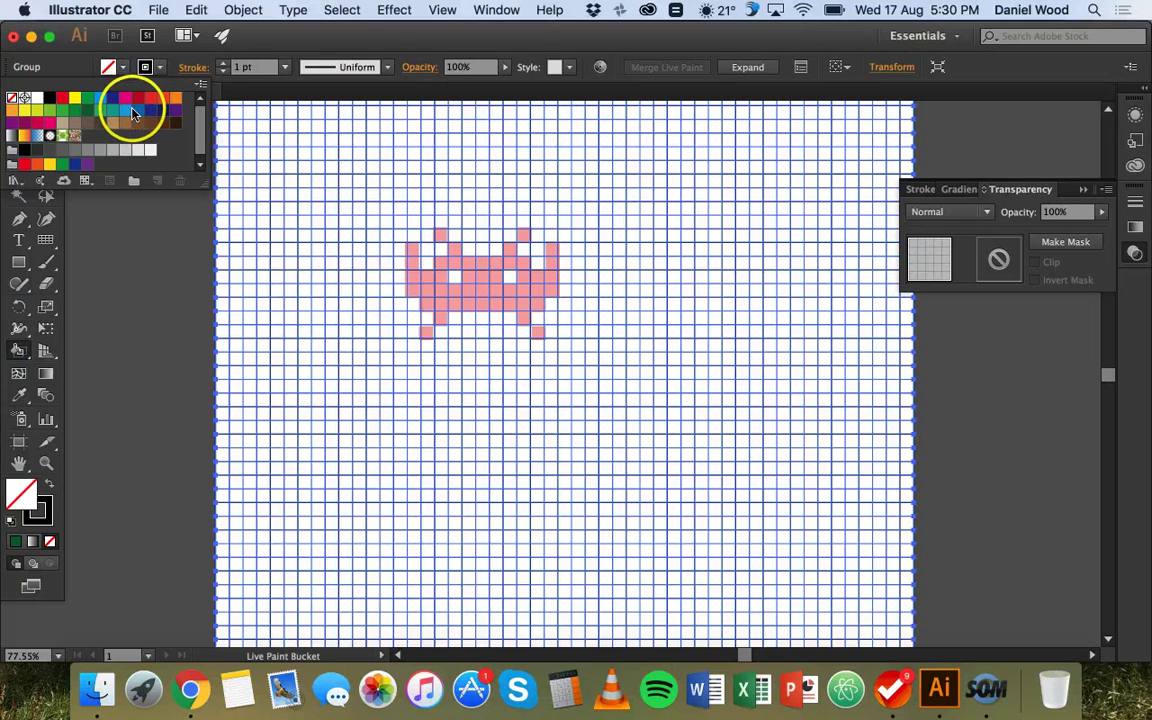
click(125, 109)
click(414, 256)
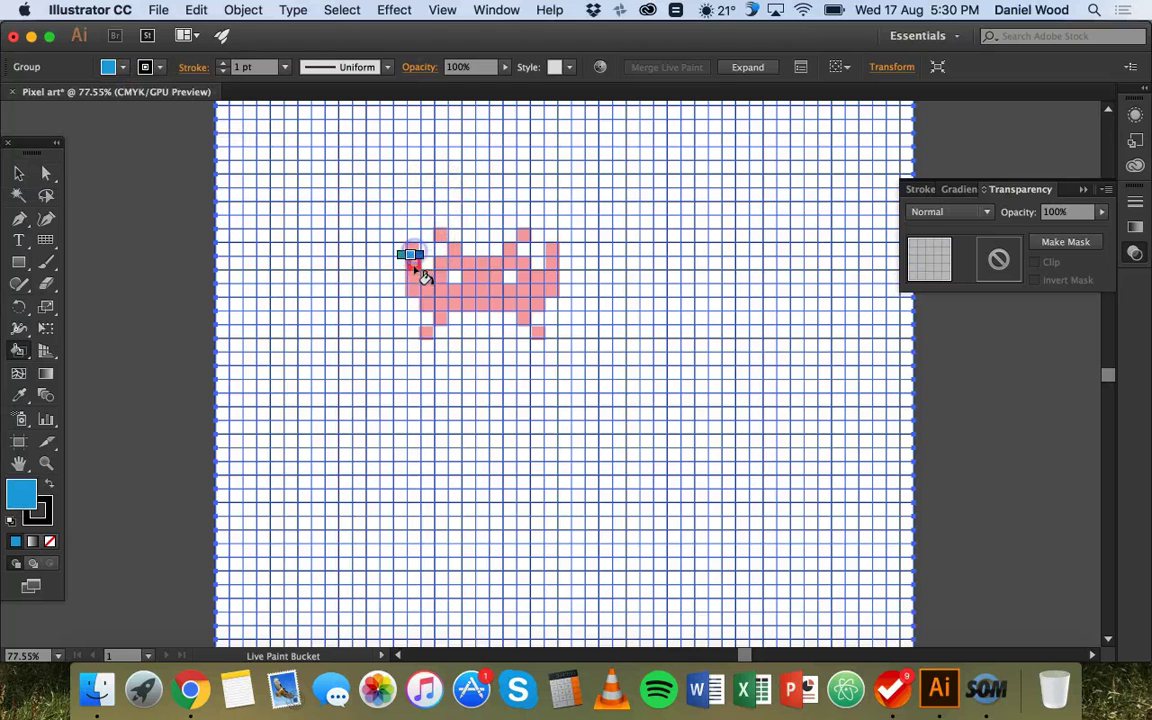
drag(406, 243, 420, 296)
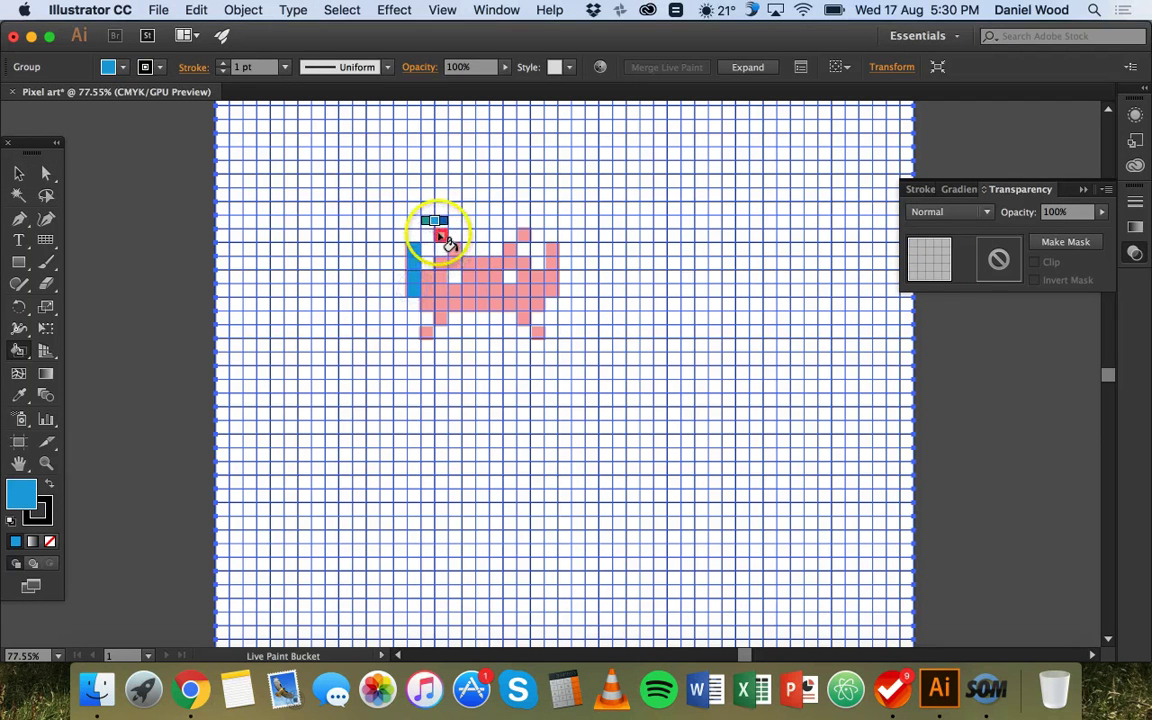
mouse_move(437, 231)
mouse_down()
mouse_move(459, 254)
mouse_move(520, 240)
mouse_move(511, 255)
mouse_move(554, 257)
mouse_up()
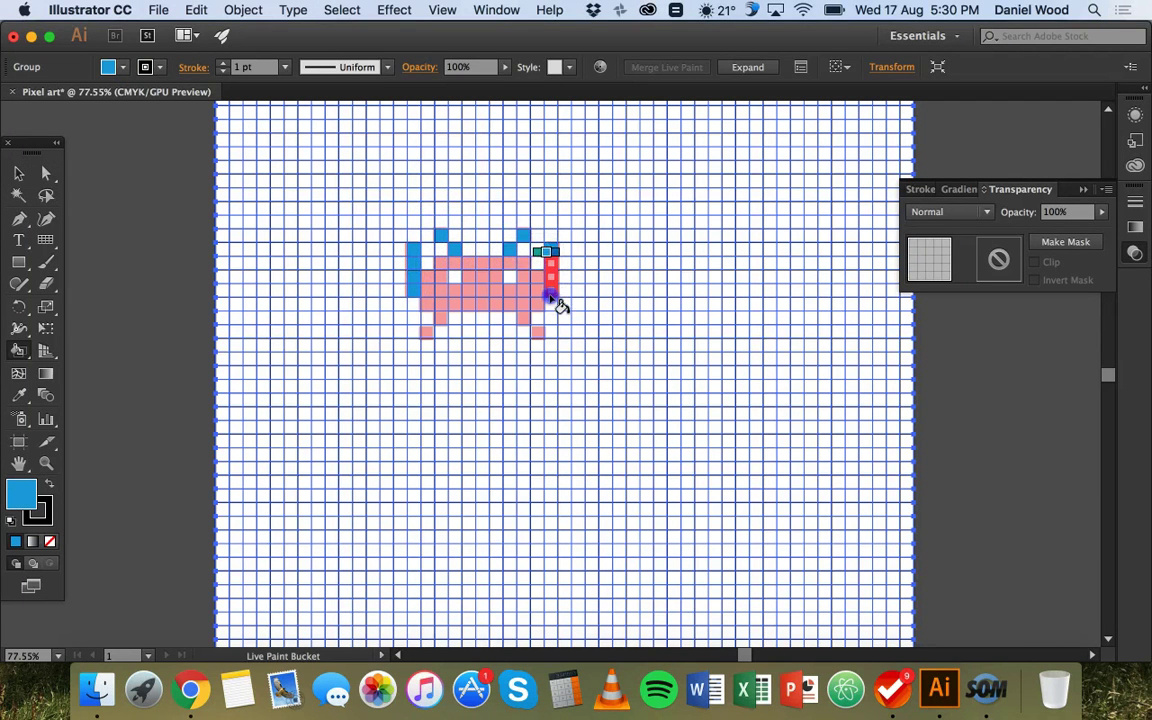
- Fill the invader's body, legs and feet with the same blue, leaving the two eye cells empty
drag(432, 297, 429, 287)
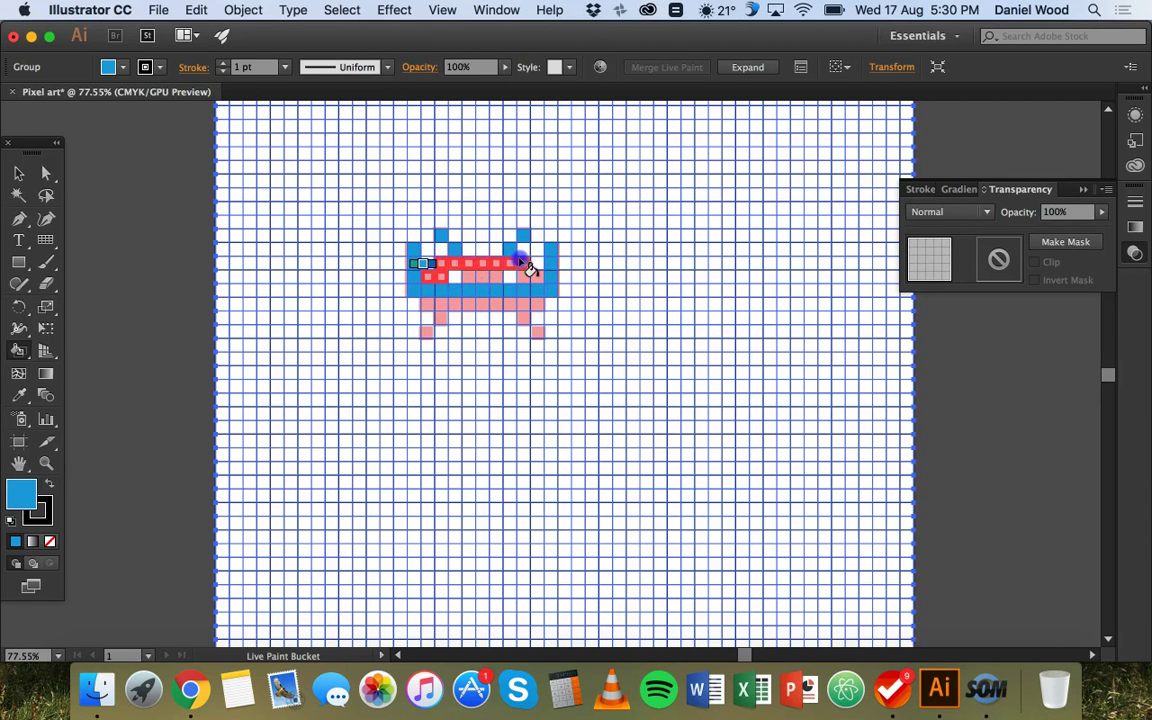
click(478, 266)
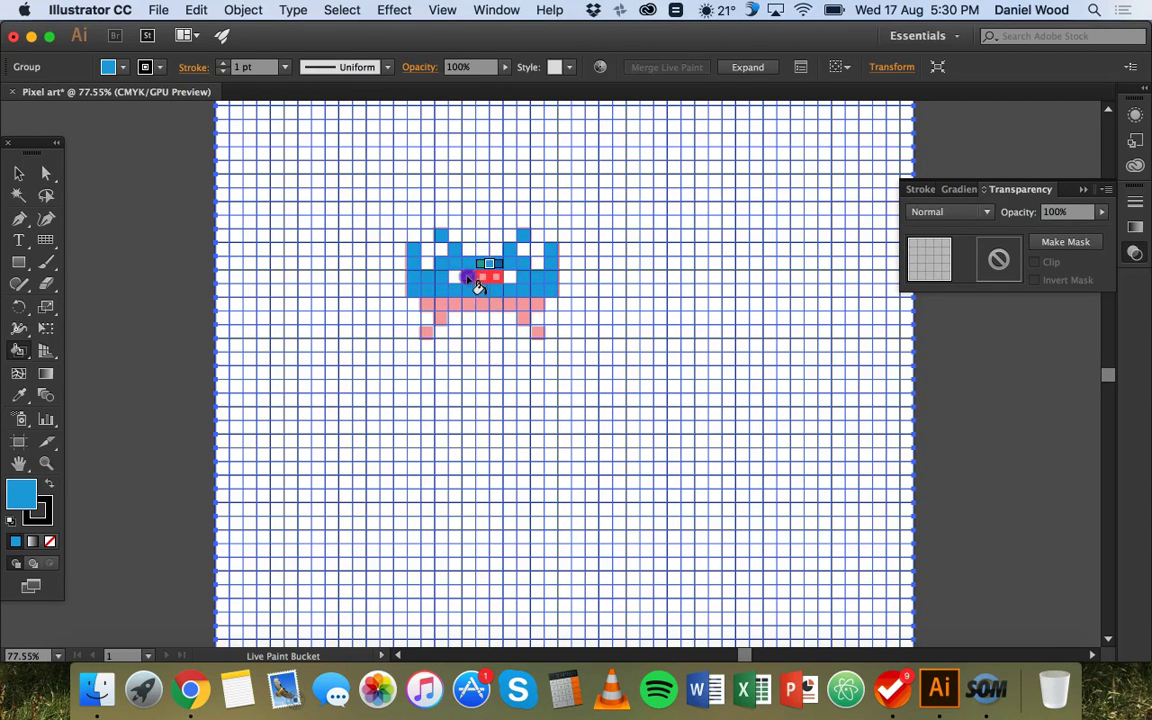
drag(478, 287, 436, 310)
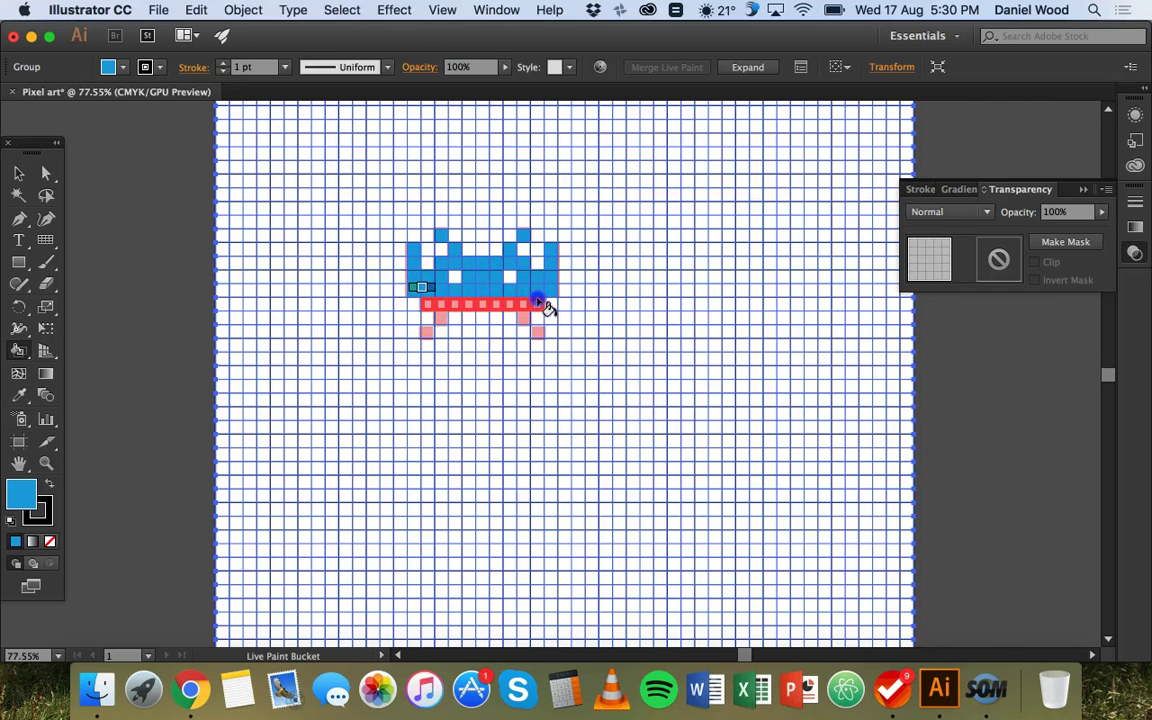
drag(541, 303, 538, 304)
mouse_move(428, 333)
mouse_down()
mouse_move(471, 316)
mouse_move(521, 321)
mouse_up()
click(540, 336)
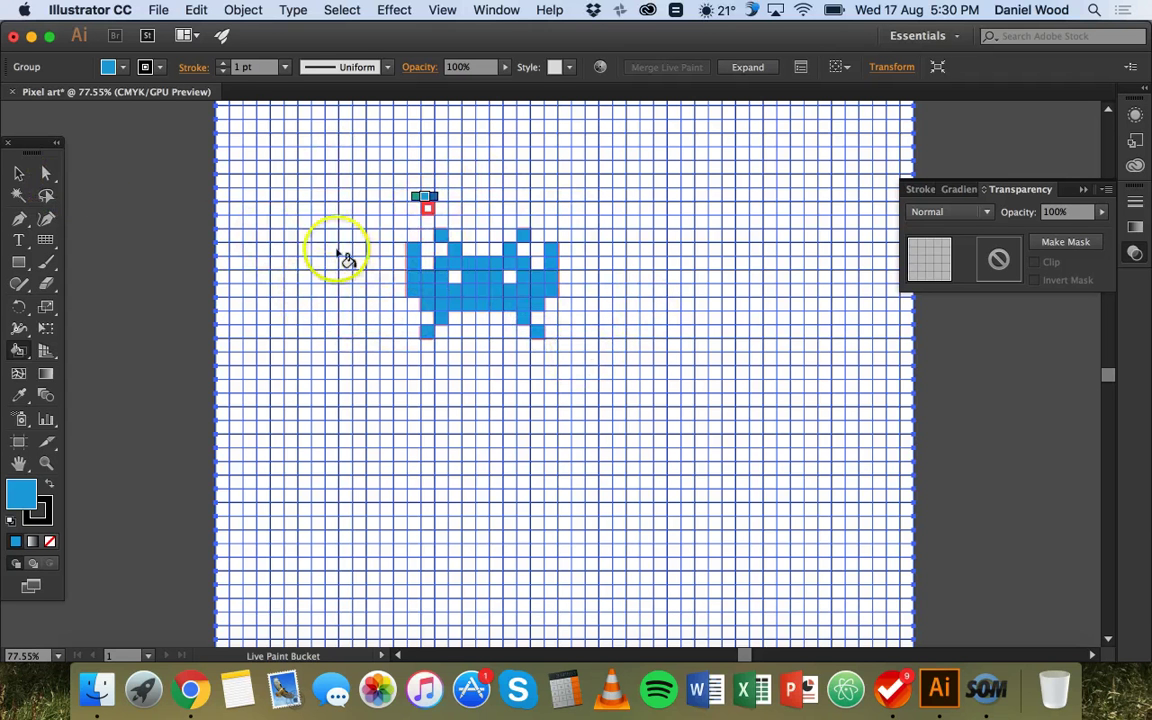
- Select the faded reference image behind the painted invader and delete it, leaving only the painted grid
click(20, 172)
click(173, 216)
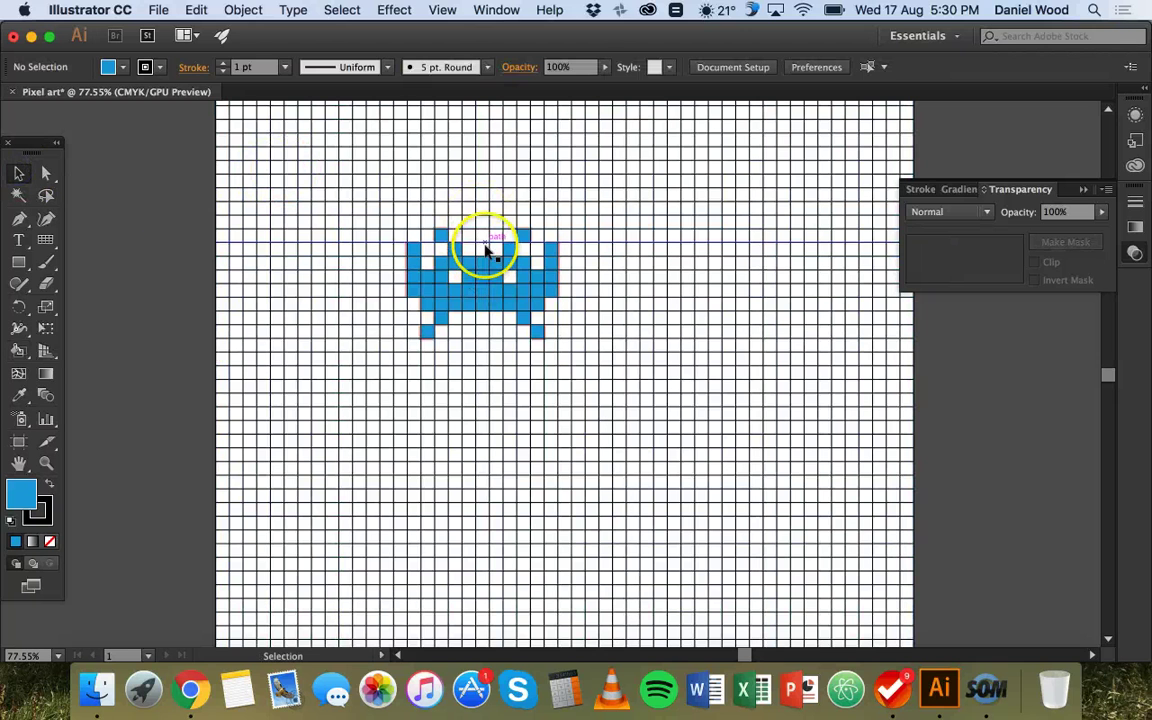
drag(481, 255, 549, 276)
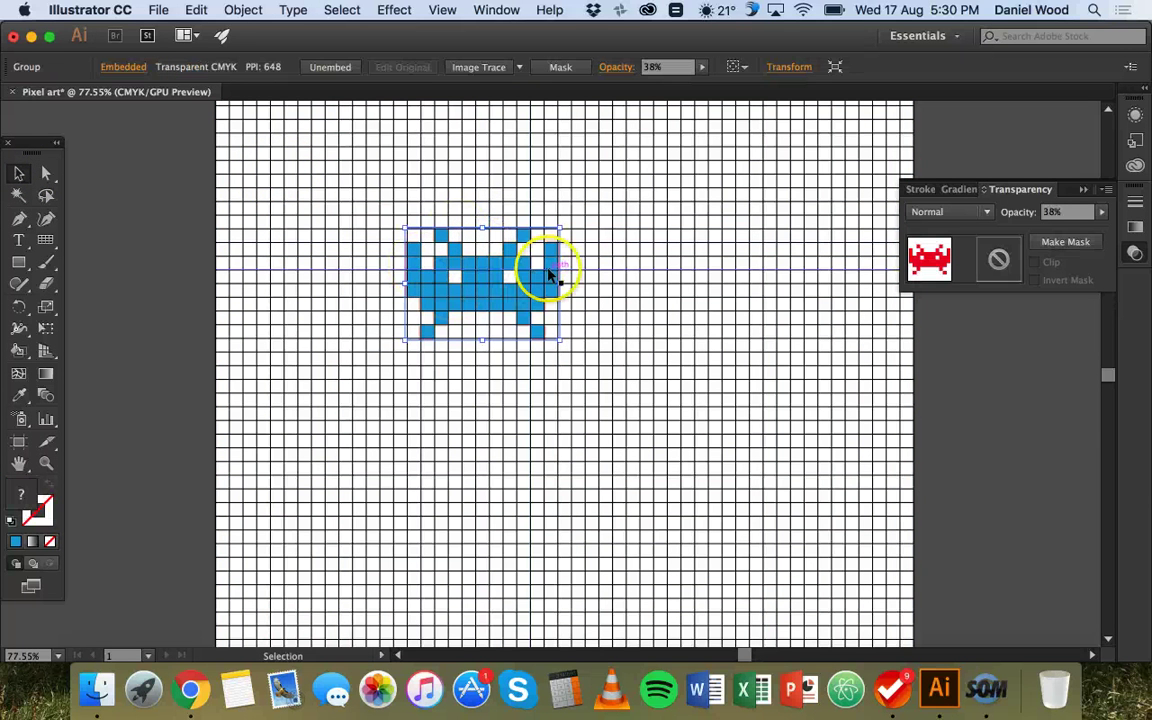
key(super+shift+a)
click(244, 244)
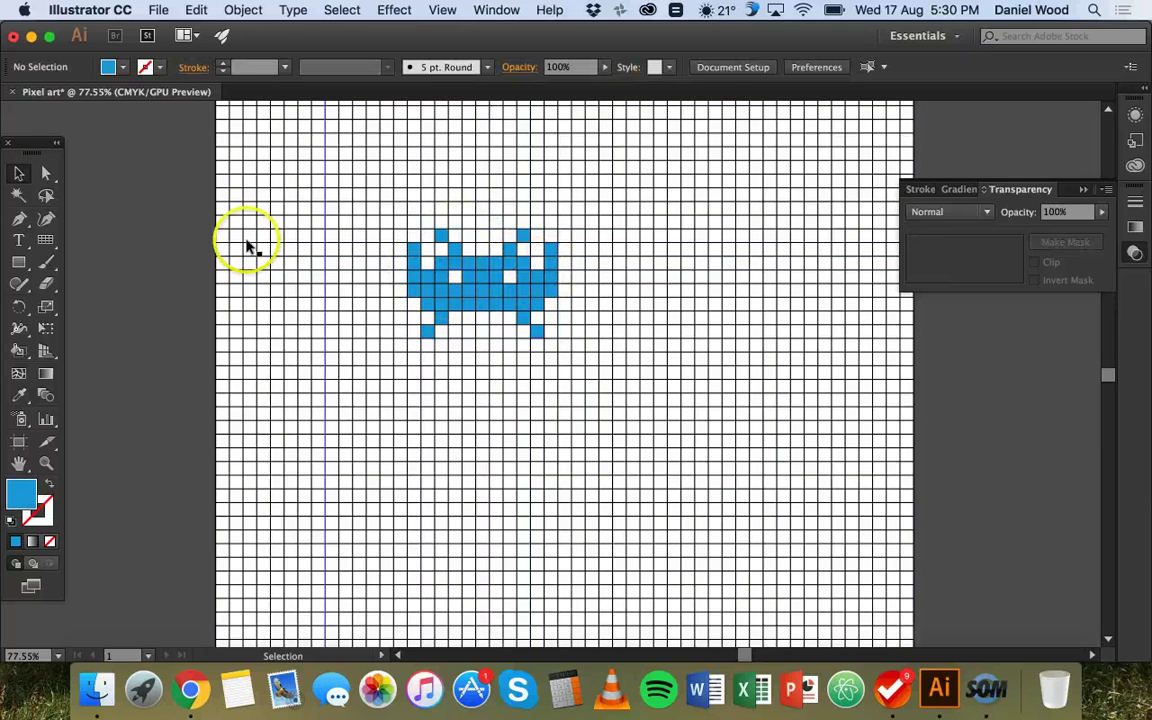
click(452, 233)
scroll(456, 241, up, 5)
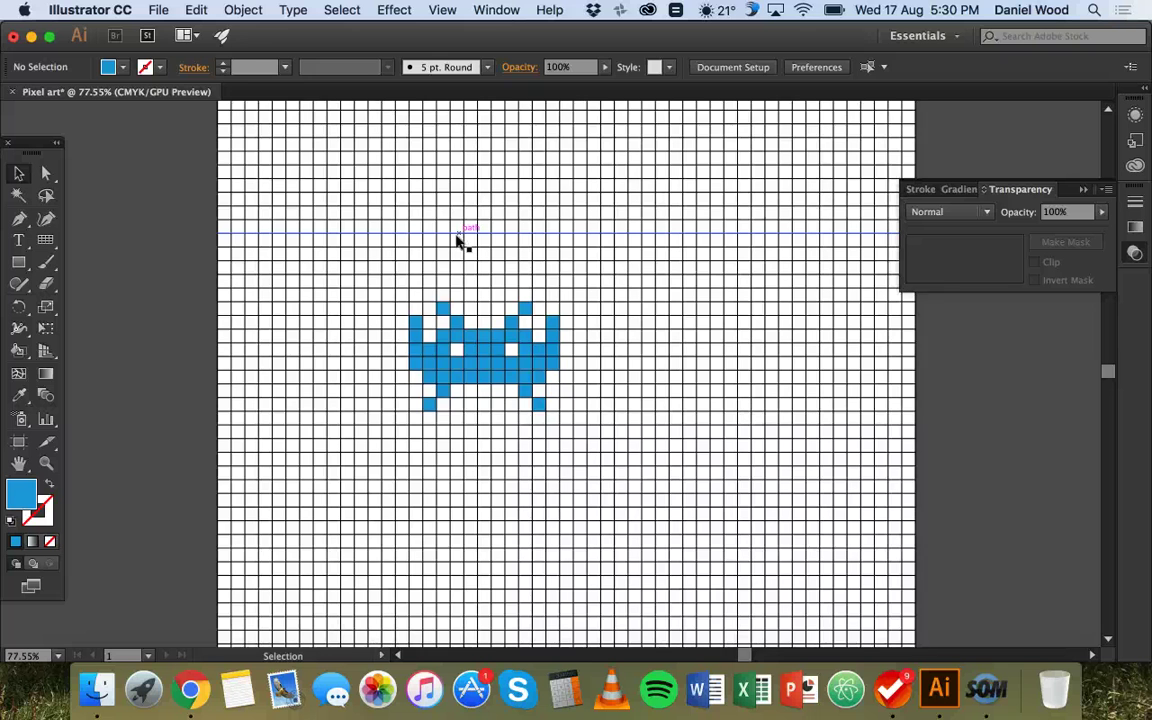
scroll(500, 320, left, 2)
scroll(520, 388, down, 1)
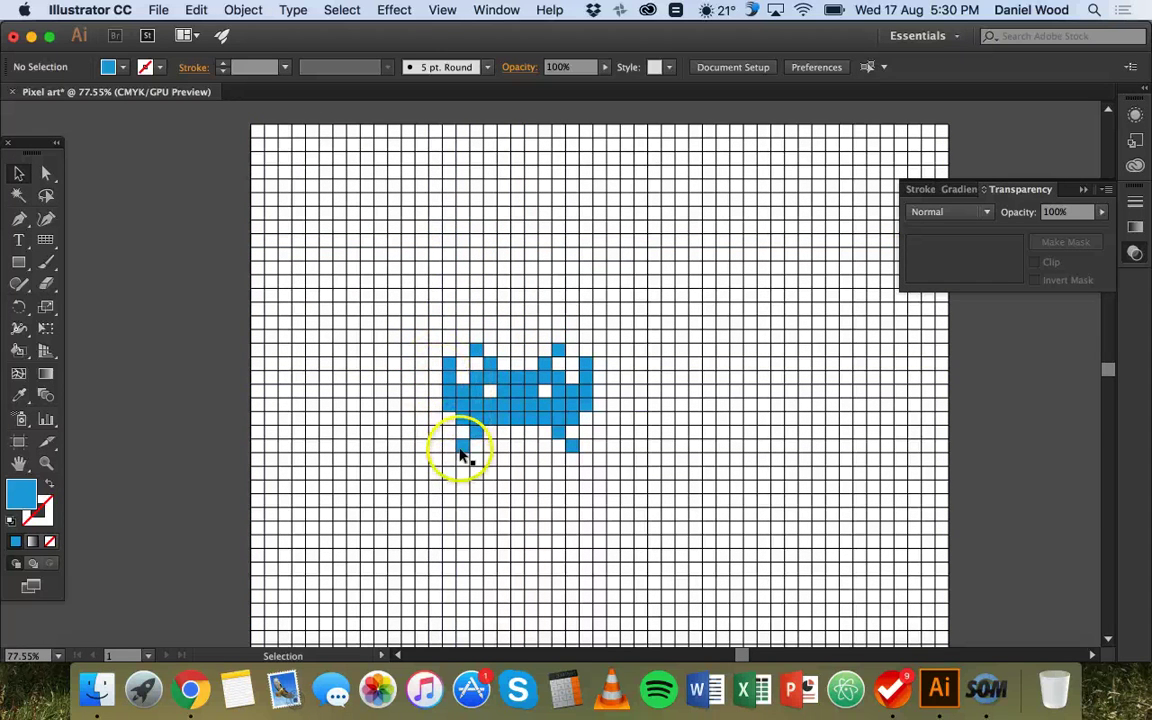
click(108, 67)
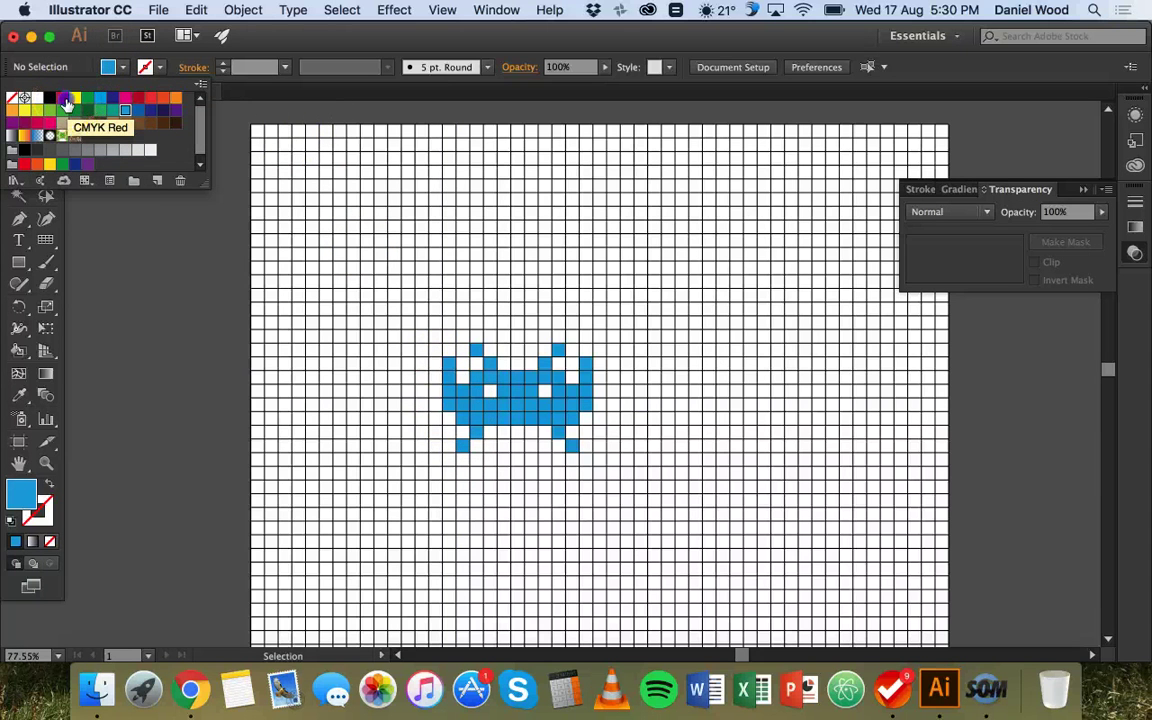
click(65, 102)
click(69, 56)
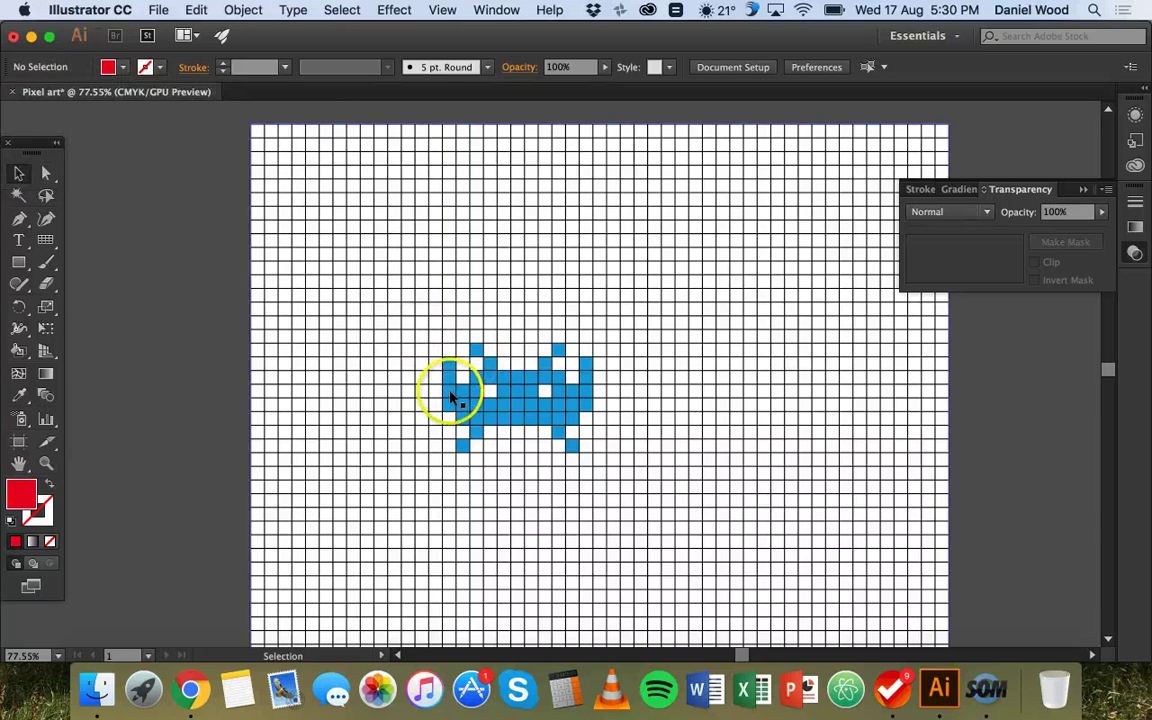
- Select the whole painted grid and recolour all its filled cells to CMYK Red
click(452, 398)
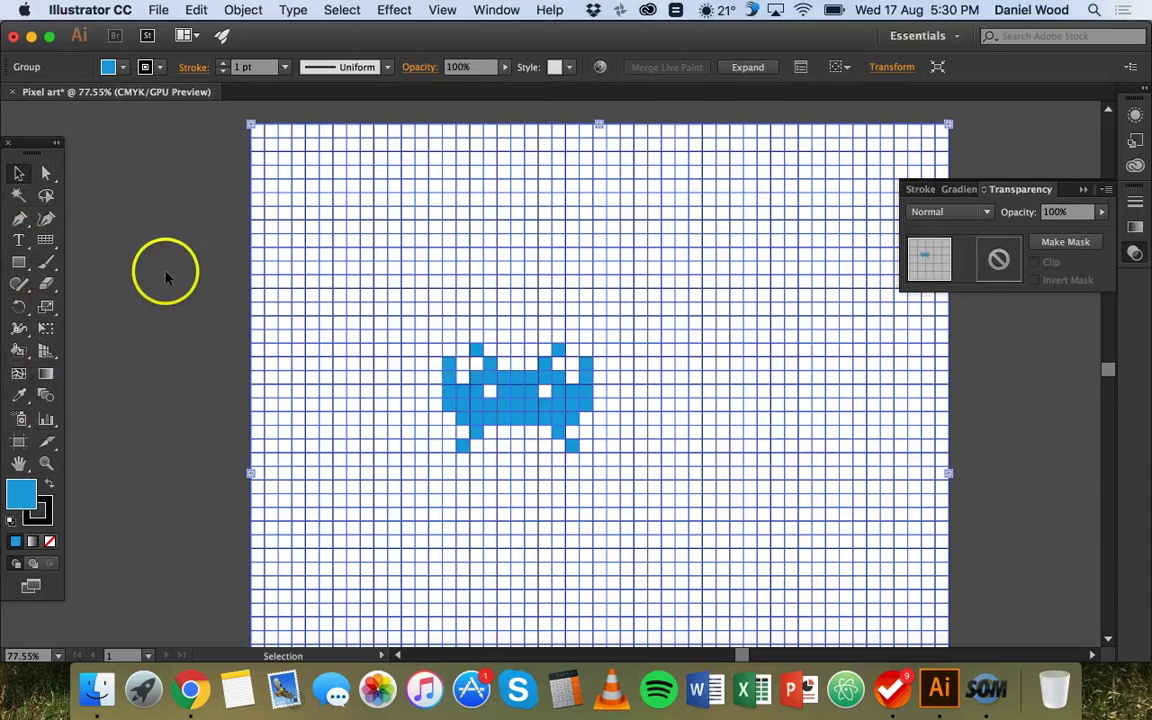
click(118, 69)
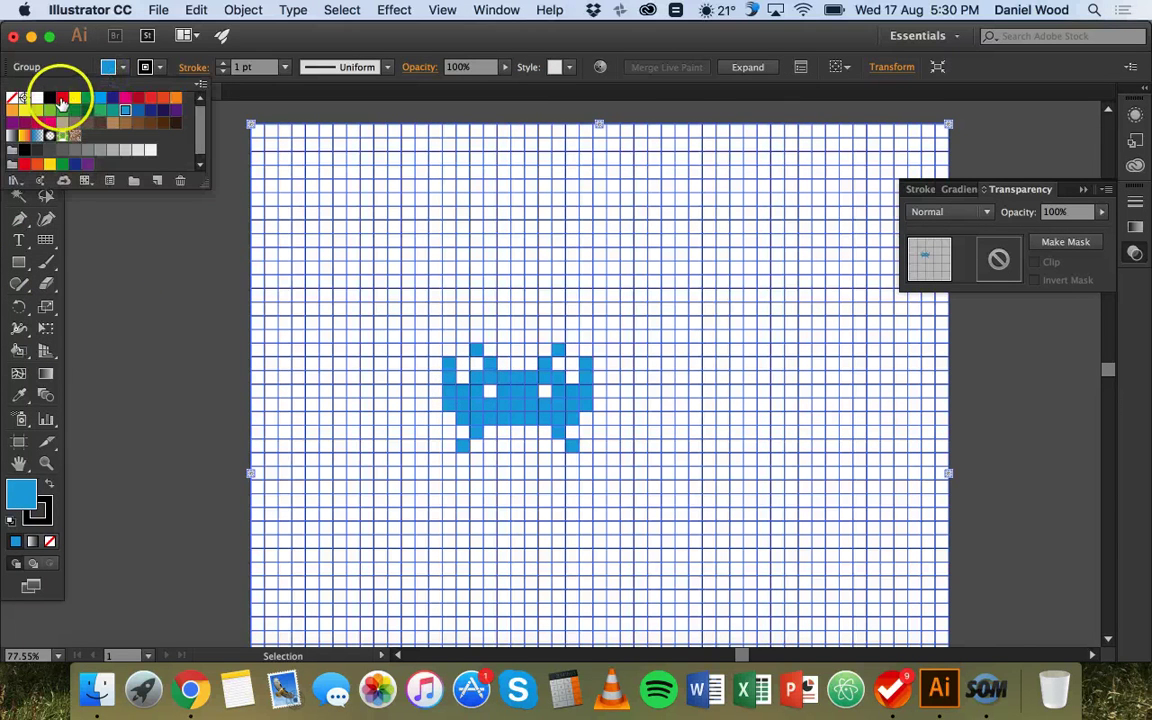
click(61, 100)
- Live Paint the invader's antennae, feet and outer arm cells orange-red, keeping the central body red, and deselect the grid
click(20, 354)
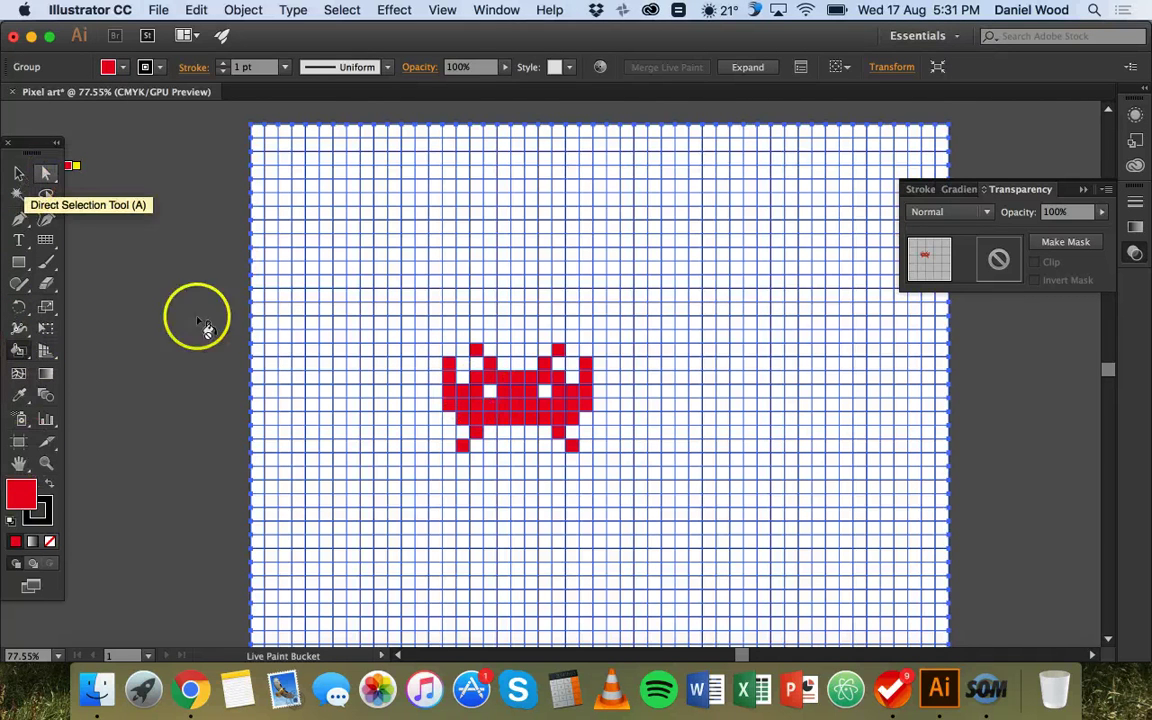
click(123, 68)
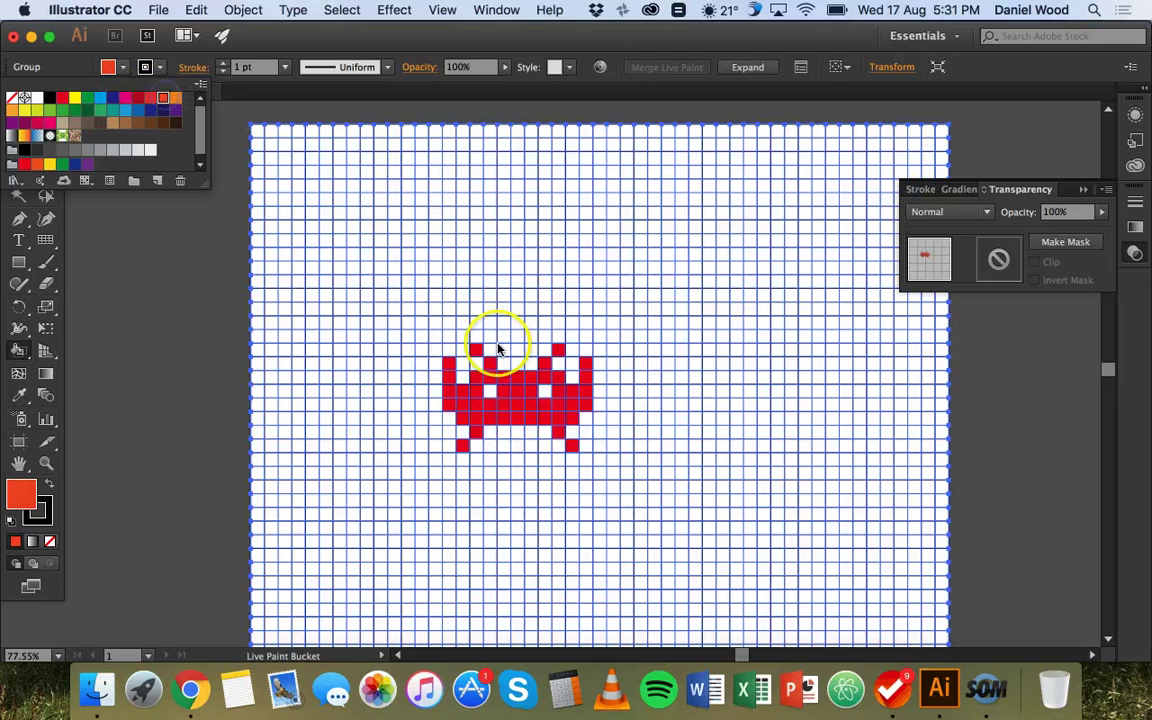
click(446, 366)
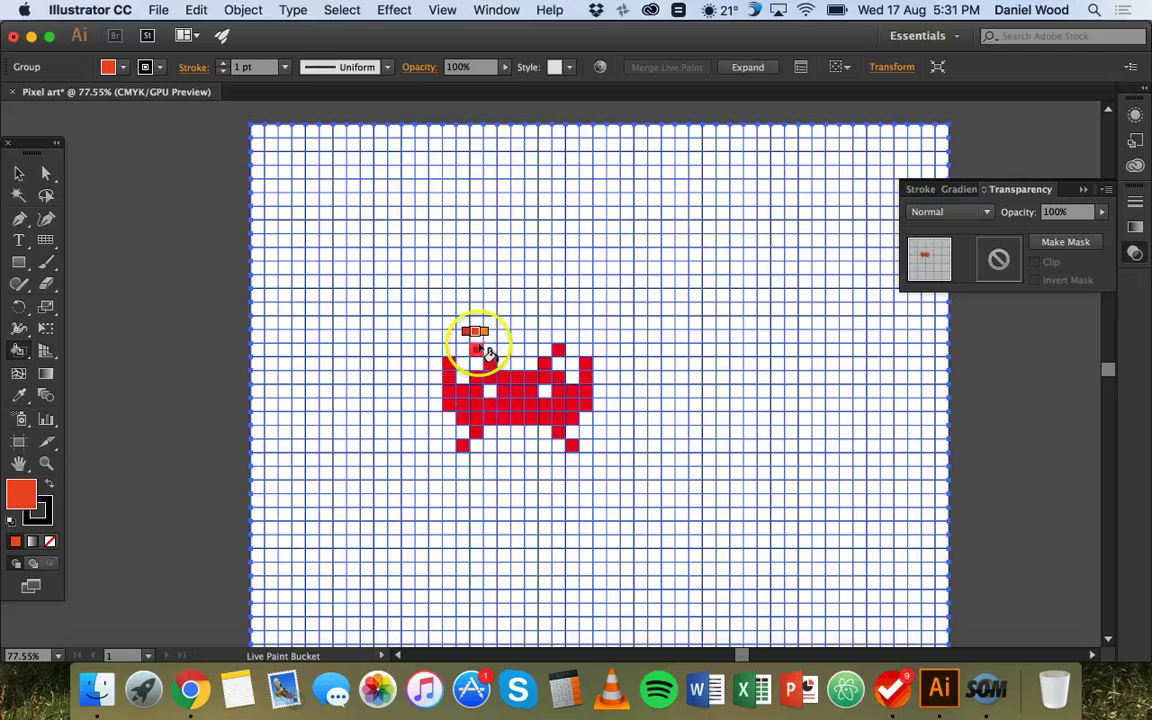
click(488, 362)
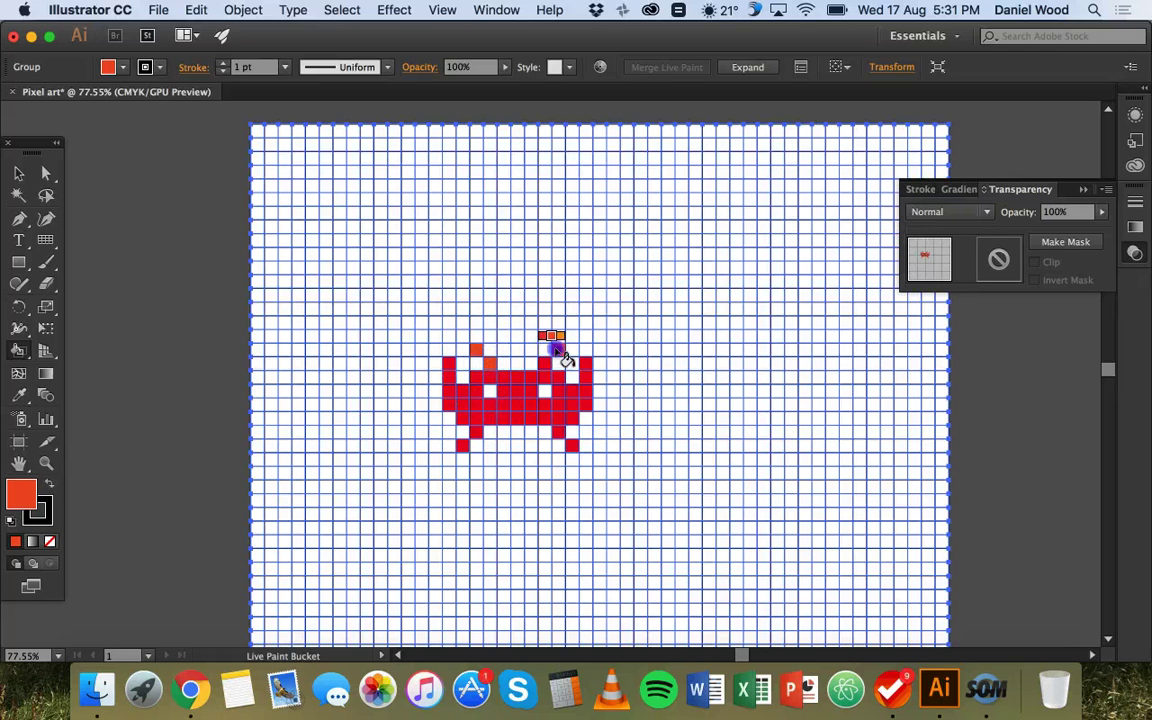
click(461, 443)
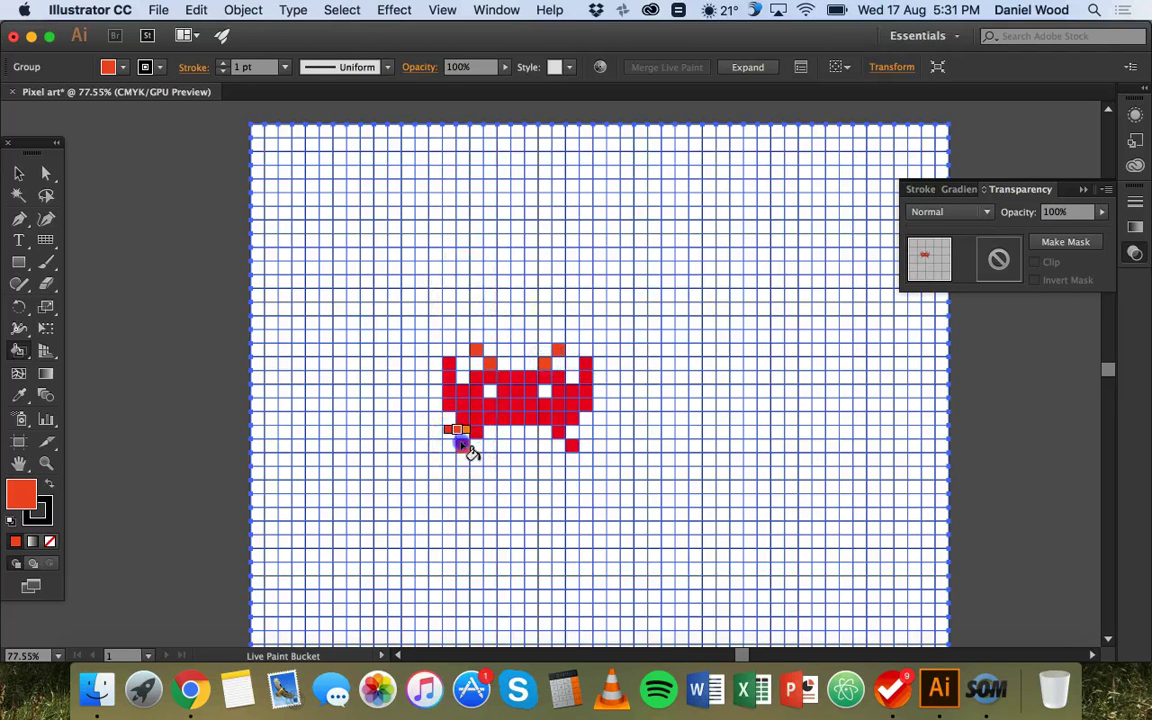
click(560, 432)
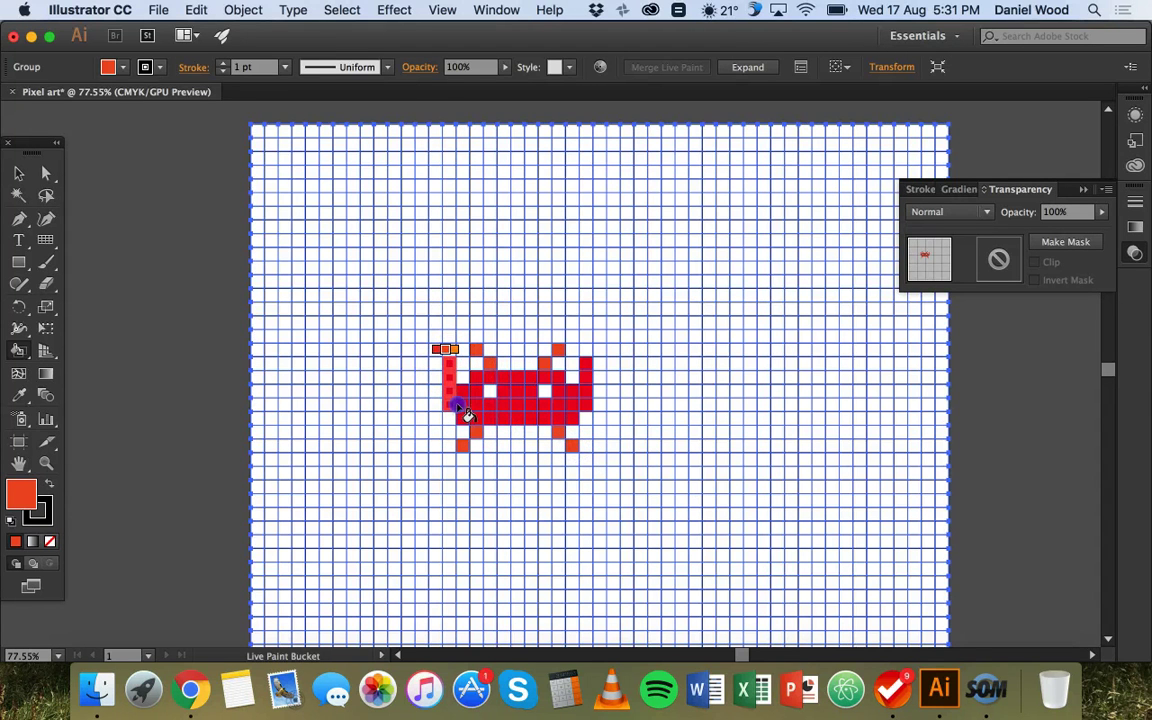
click(585, 368)
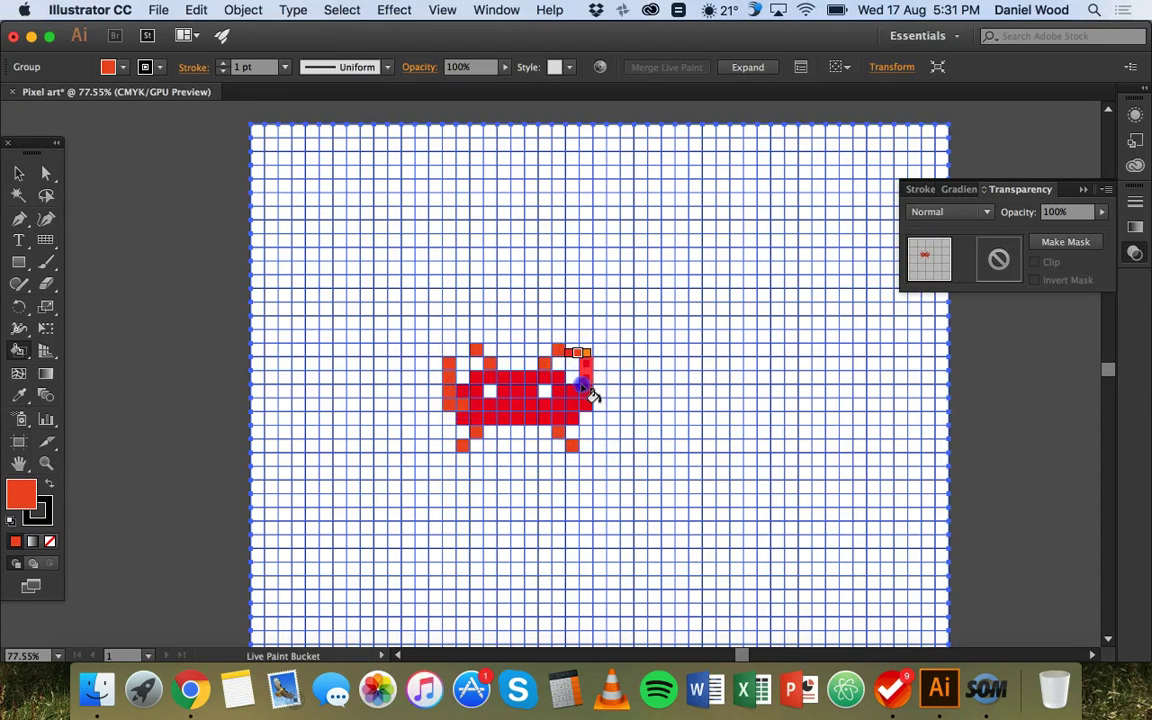
click(541, 390)
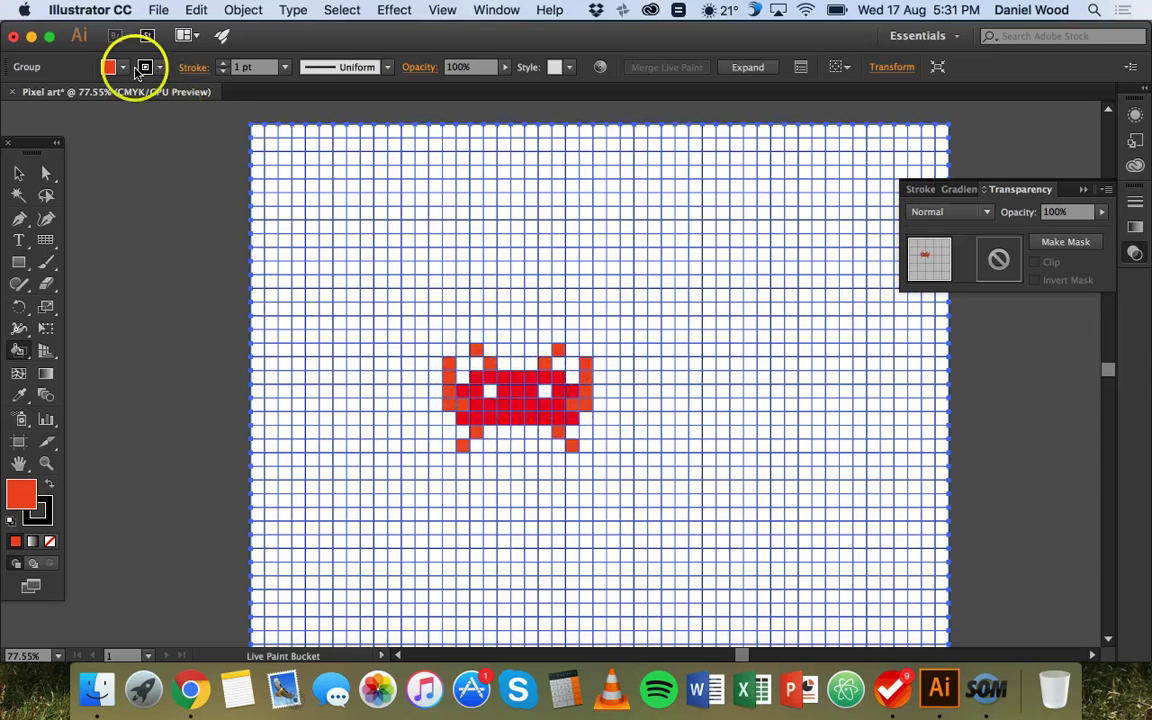
click(18, 173)
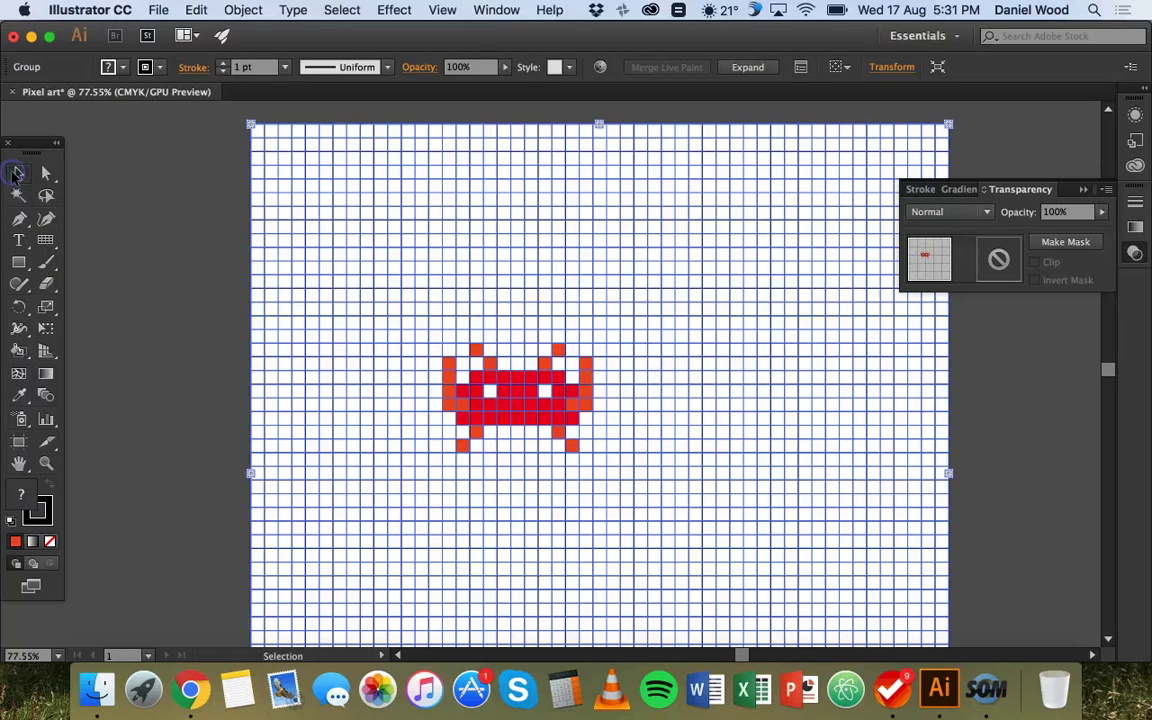
click(190, 253)
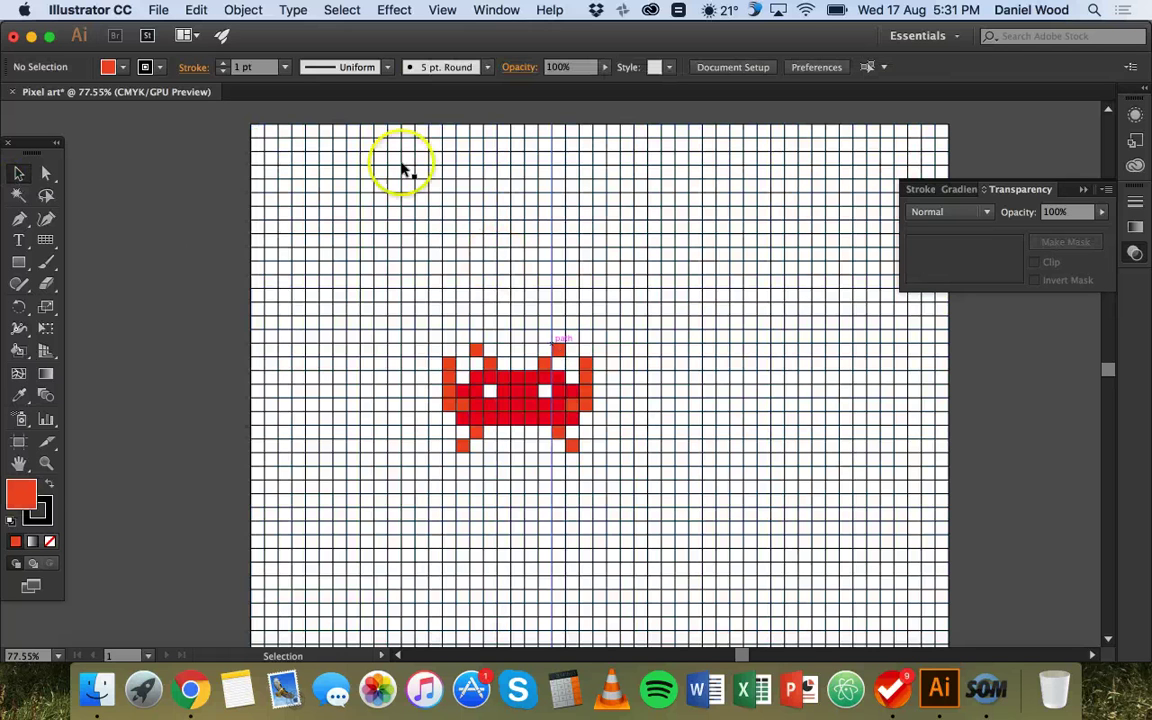
- Remove the stroke from the whole grid so only the painted cells remain, and deselect it
click(411, 316)
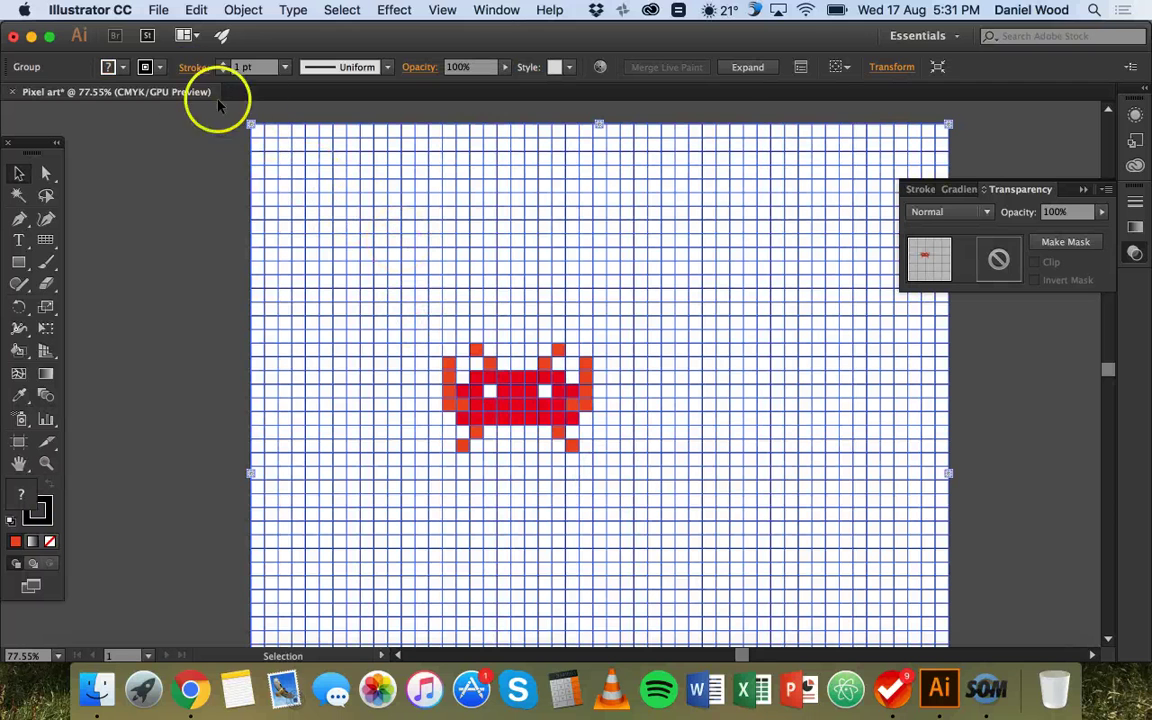
click(158, 68)
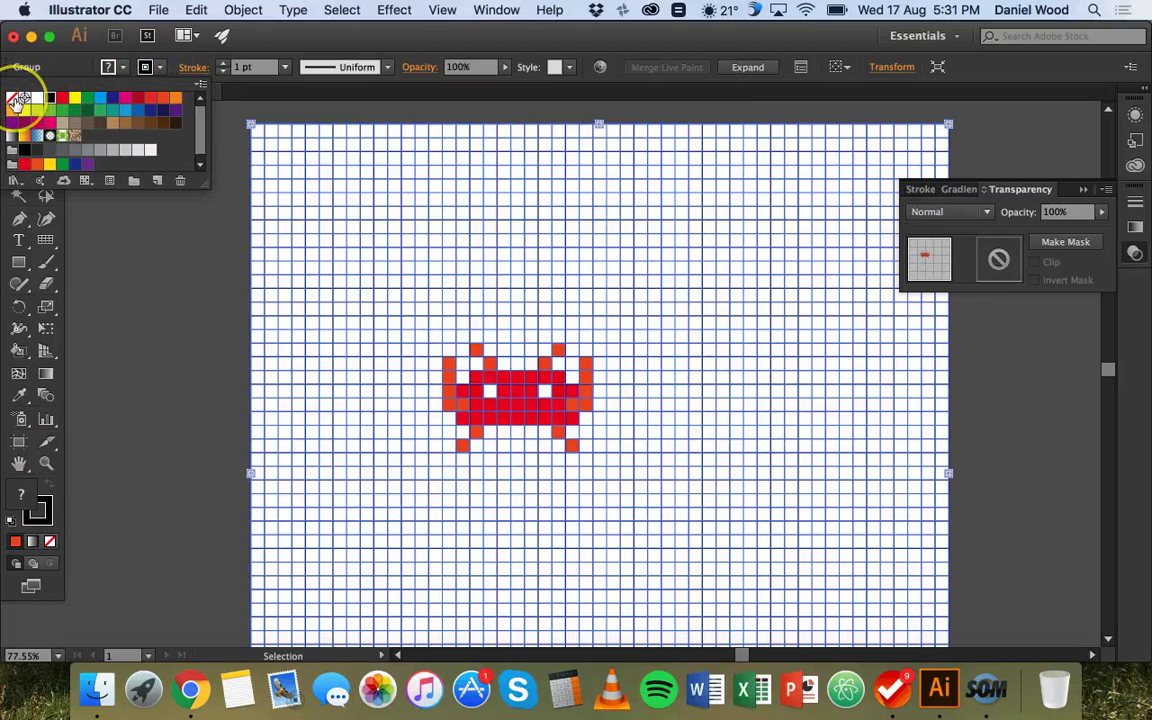
click(15, 100)
click(112, 247)
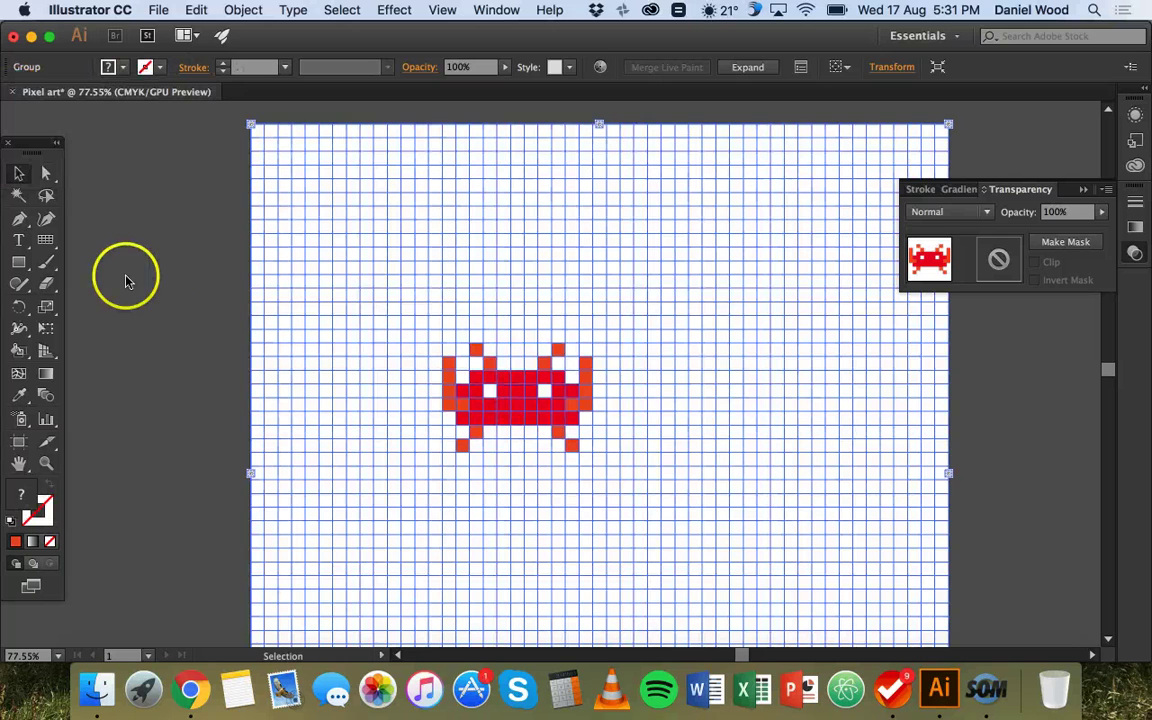
click(163, 180)
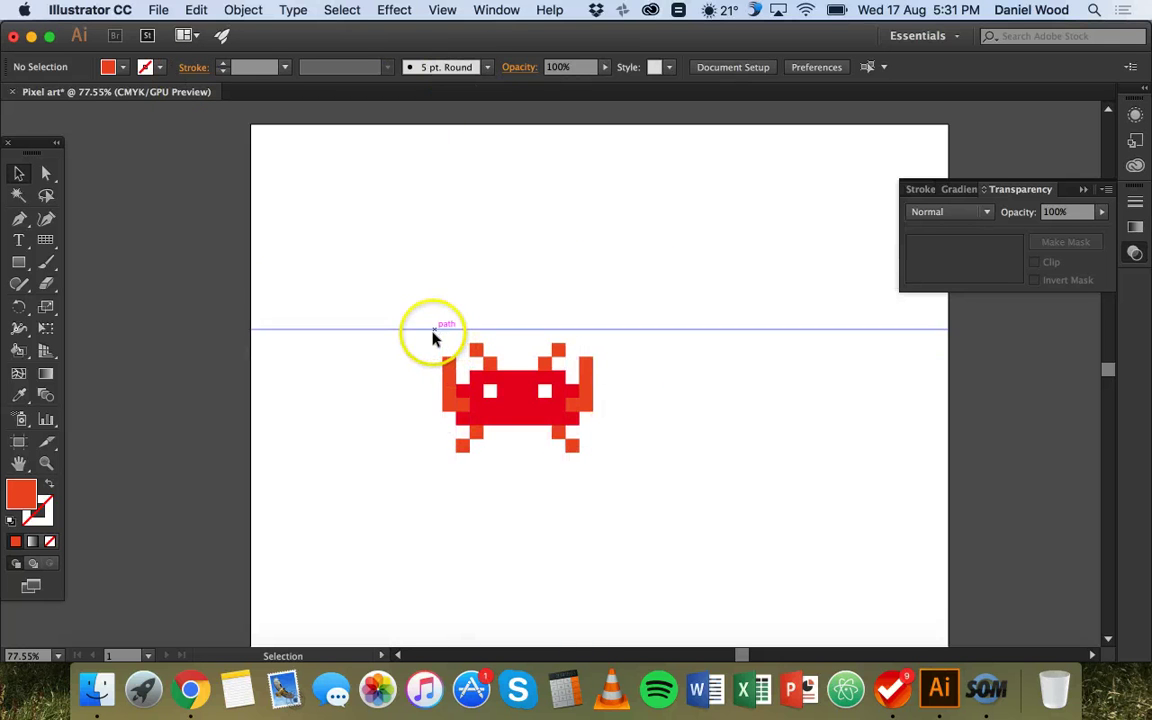
- Edit the artboard to fit tightly around the space invader, making it about 216 by 157 px, and leave artboard editing
click(724, 70)
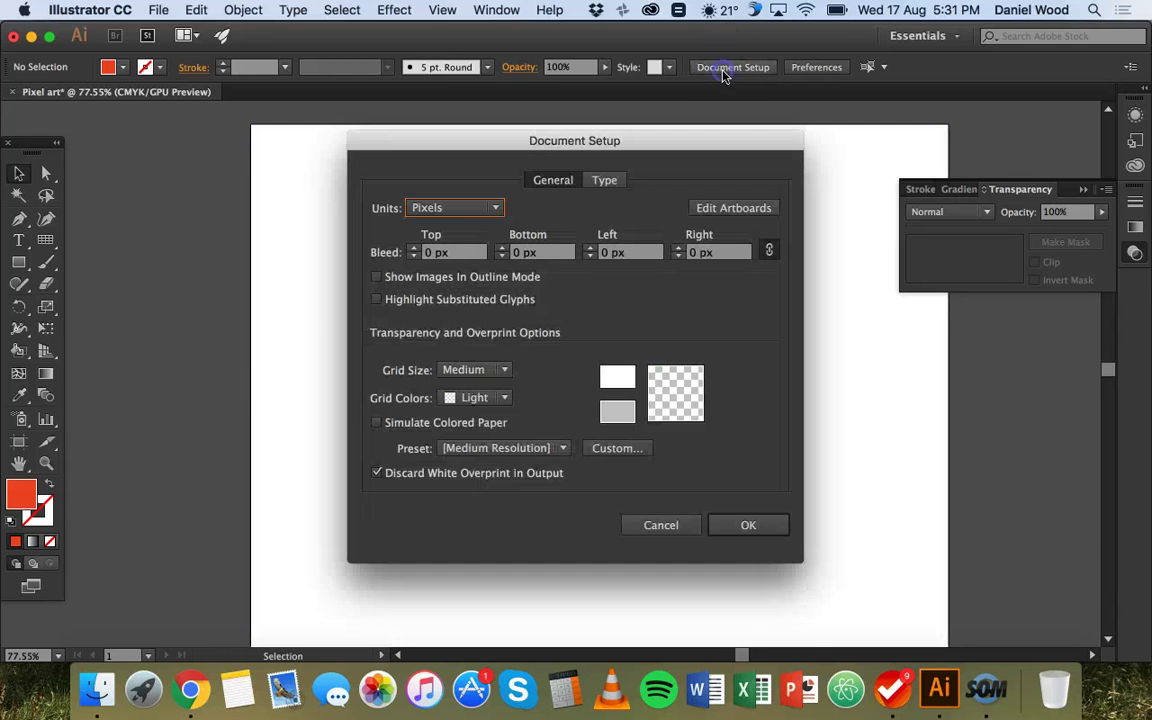
click(727, 208)
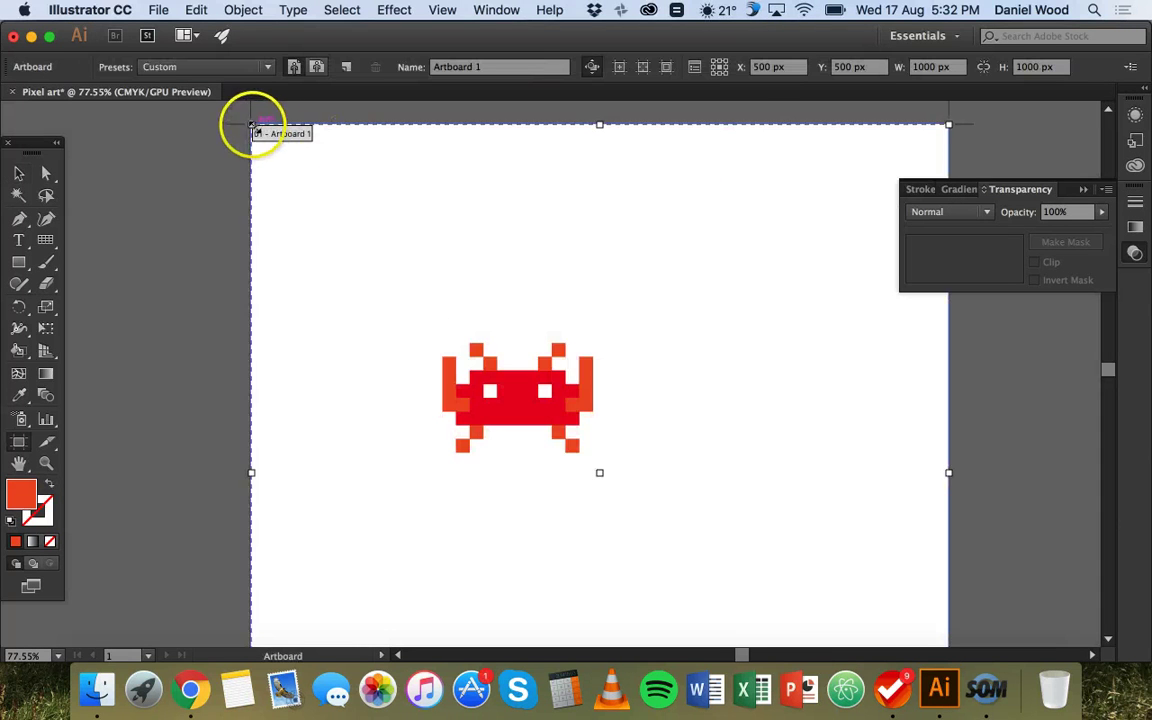
drag(253, 126, 443, 343)
scroll(728, 452, down, 5)
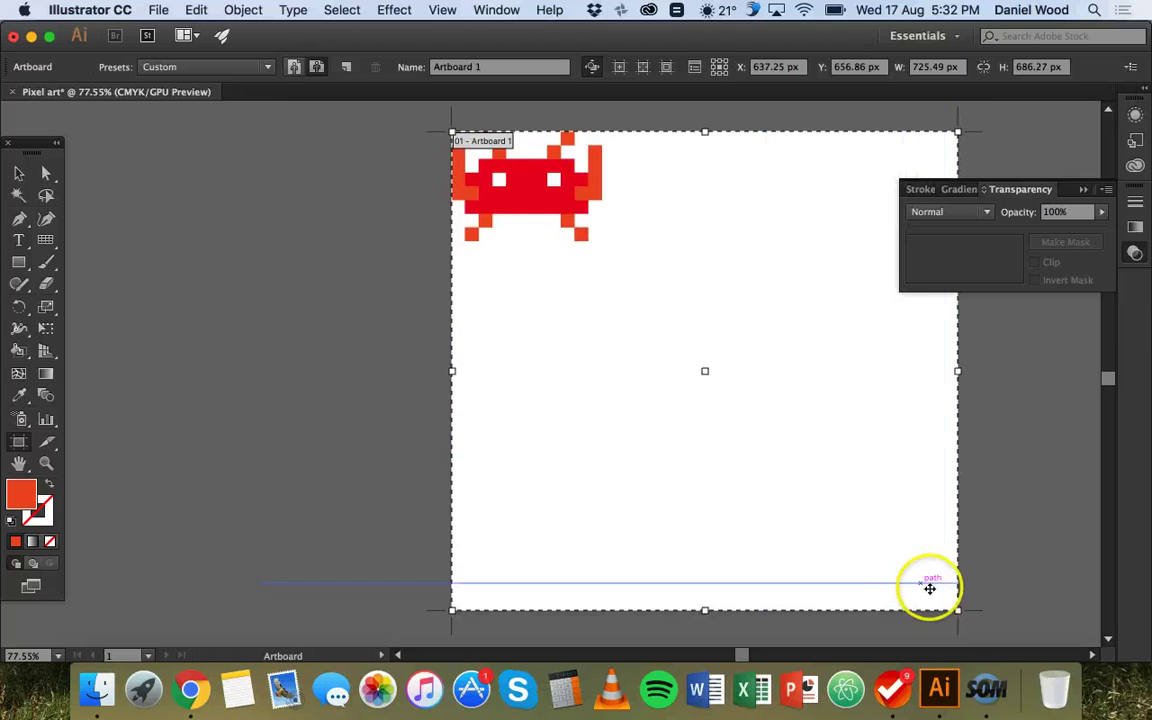
drag(958, 612, 602, 241)
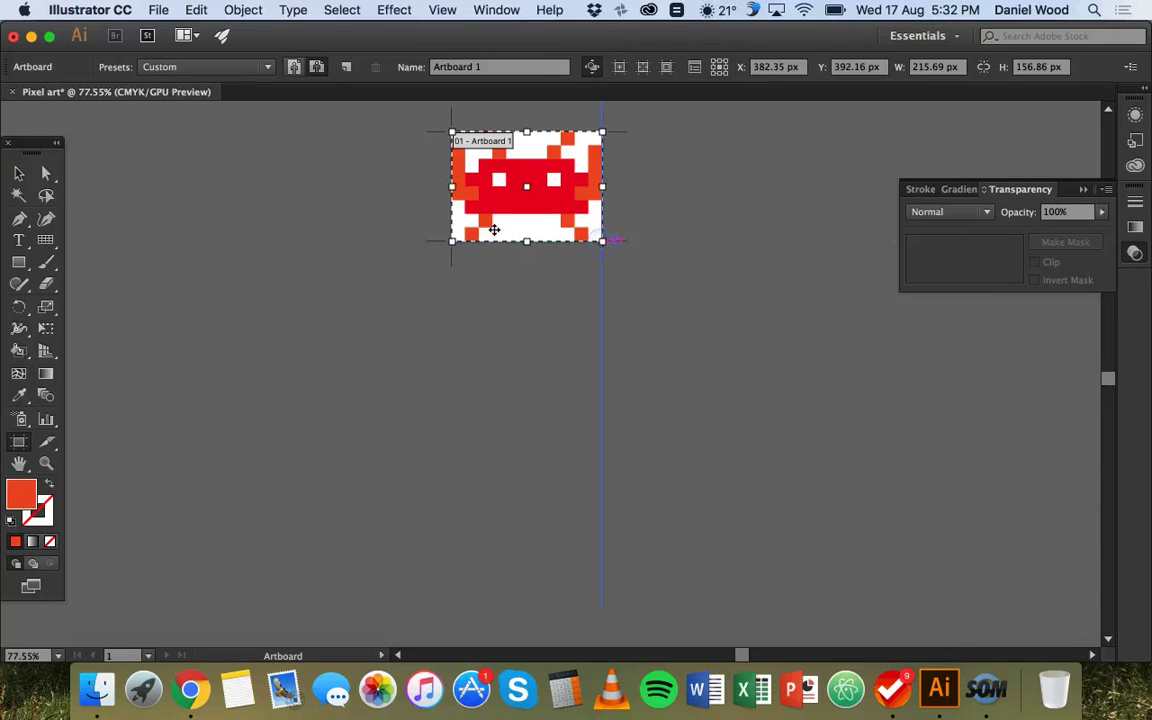
click(20, 175)
scroll(195, 203, up, 5)
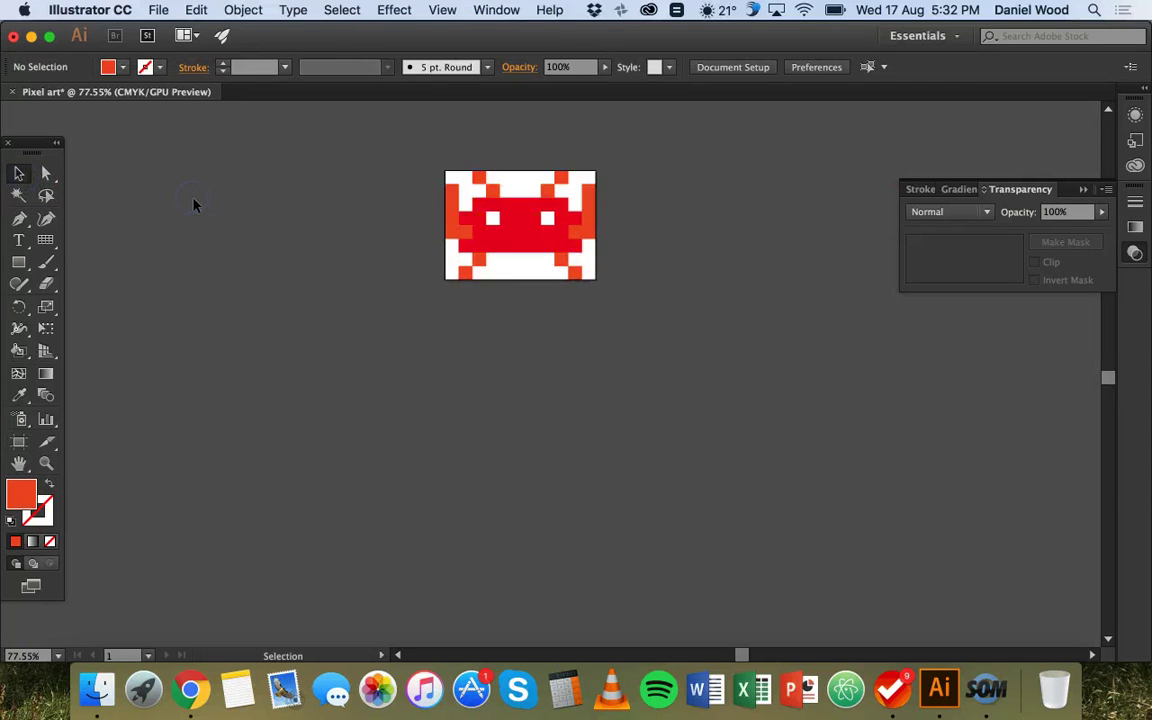
- Select the painted grid and Live Paint the empty cells around the invader's antennae with no fill
scroll(195, 200, right, 4)
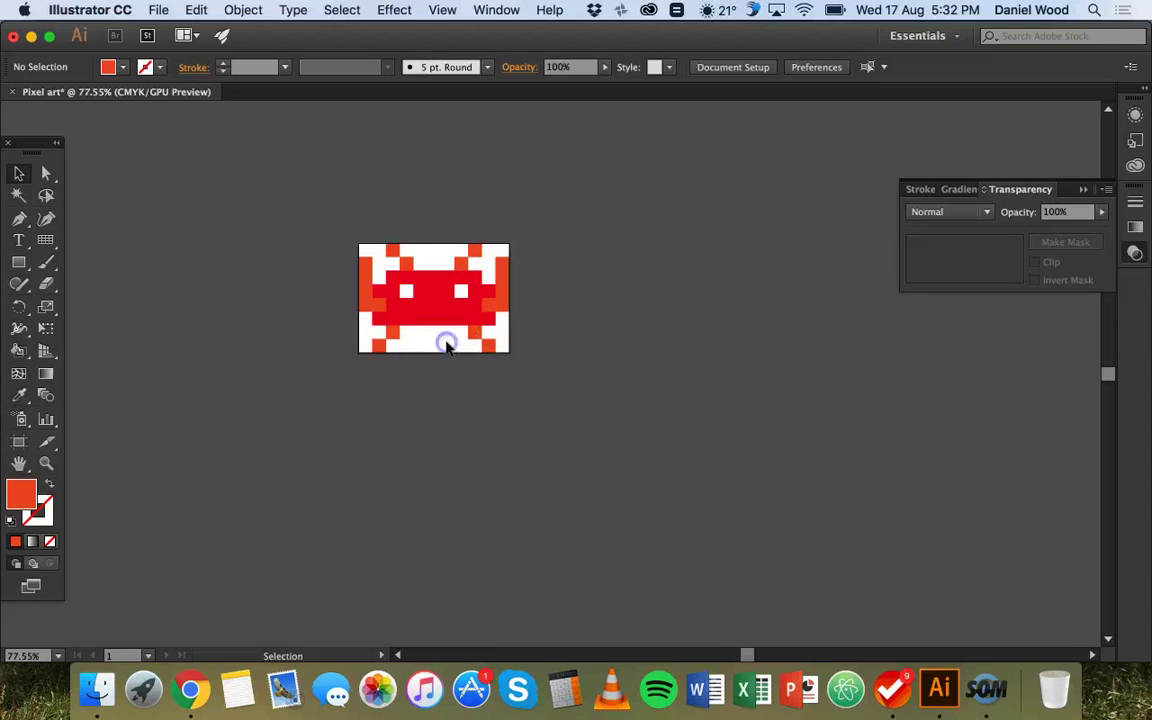
mouse_move(393, 240)
mouse_down()
mouse_move(417, 257)
mouse_move(378, 247)
mouse_move(381, 287)
mouse_move(419, 255)
mouse_move(410, 276)
mouse_up()
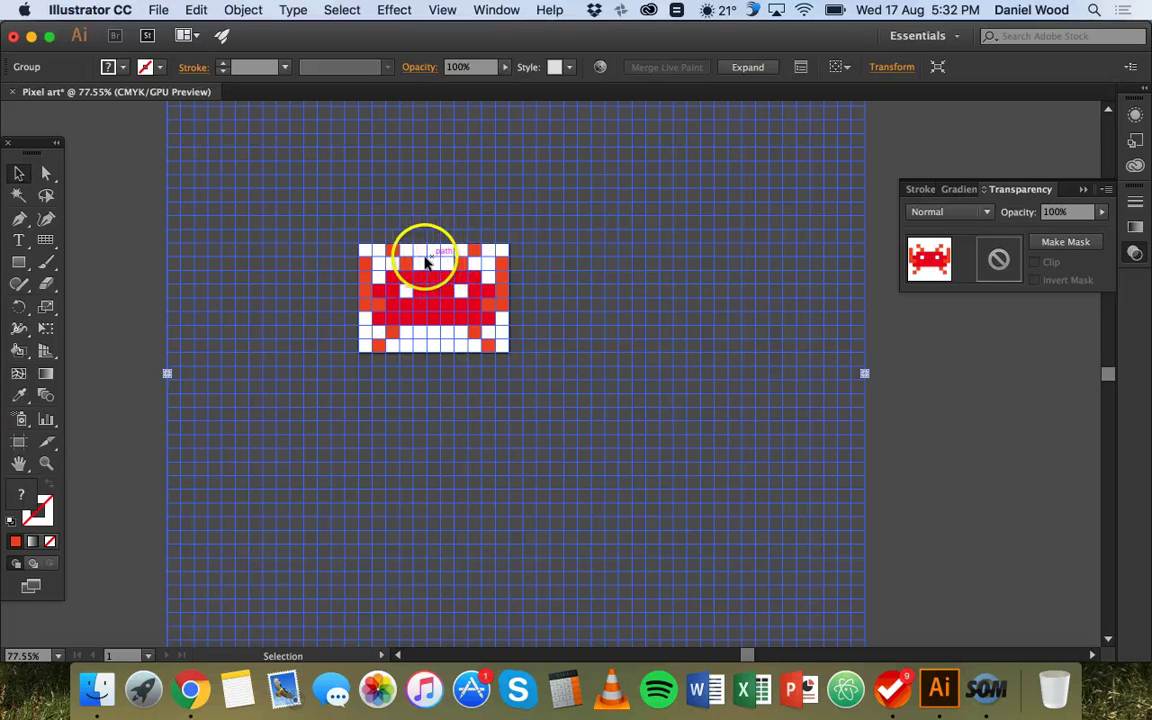
click(18, 350)
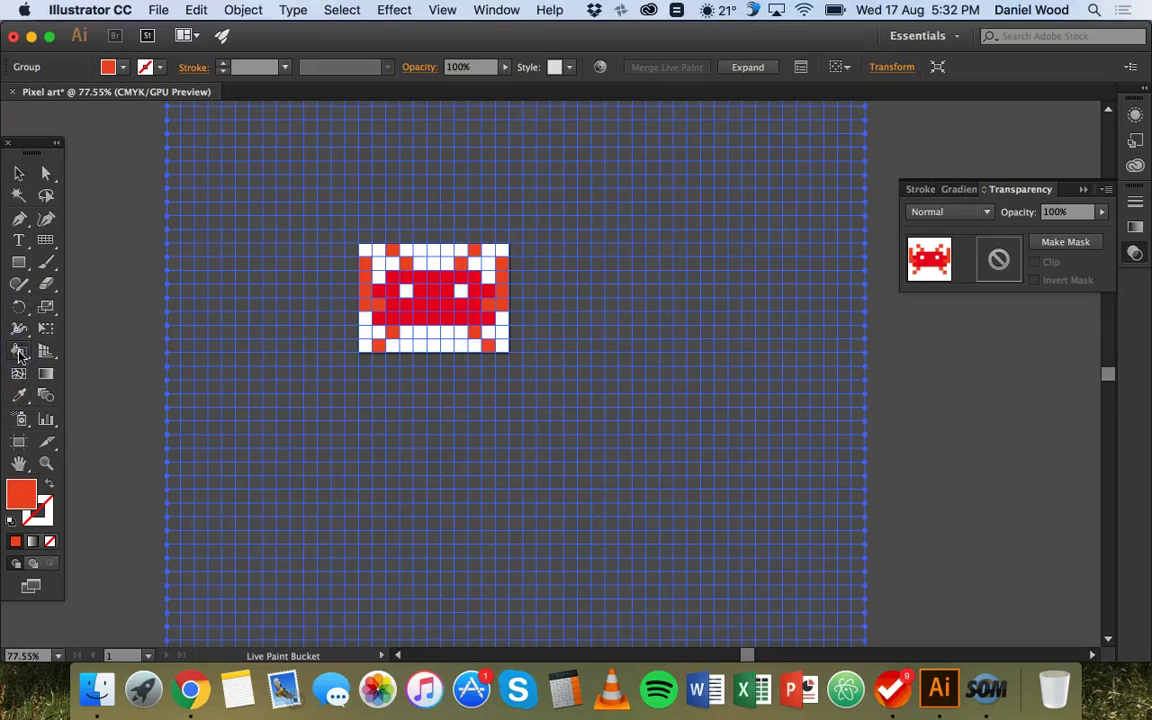
click(120, 68)
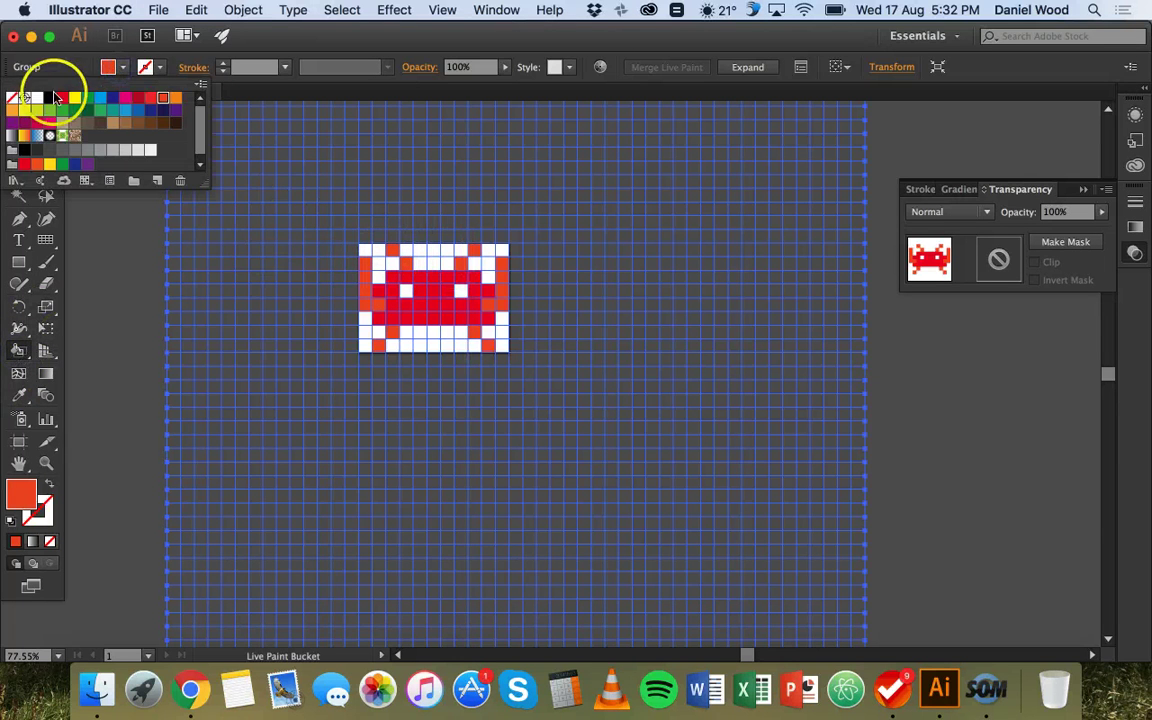
click(13, 98)
click(388, 246)
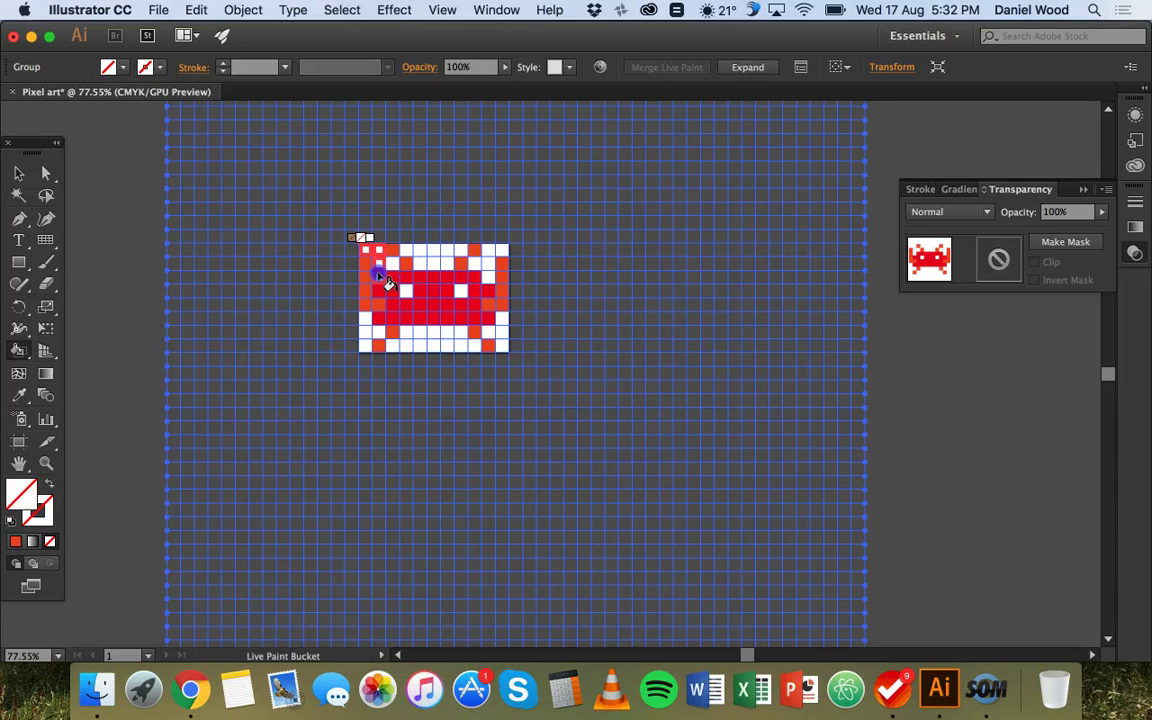
click(409, 252)
click(490, 254)
- Live Paint the empty cells around and between the feet and the eye cells with no fill, and deselect the grid
drag(386, 321, 364, 319)
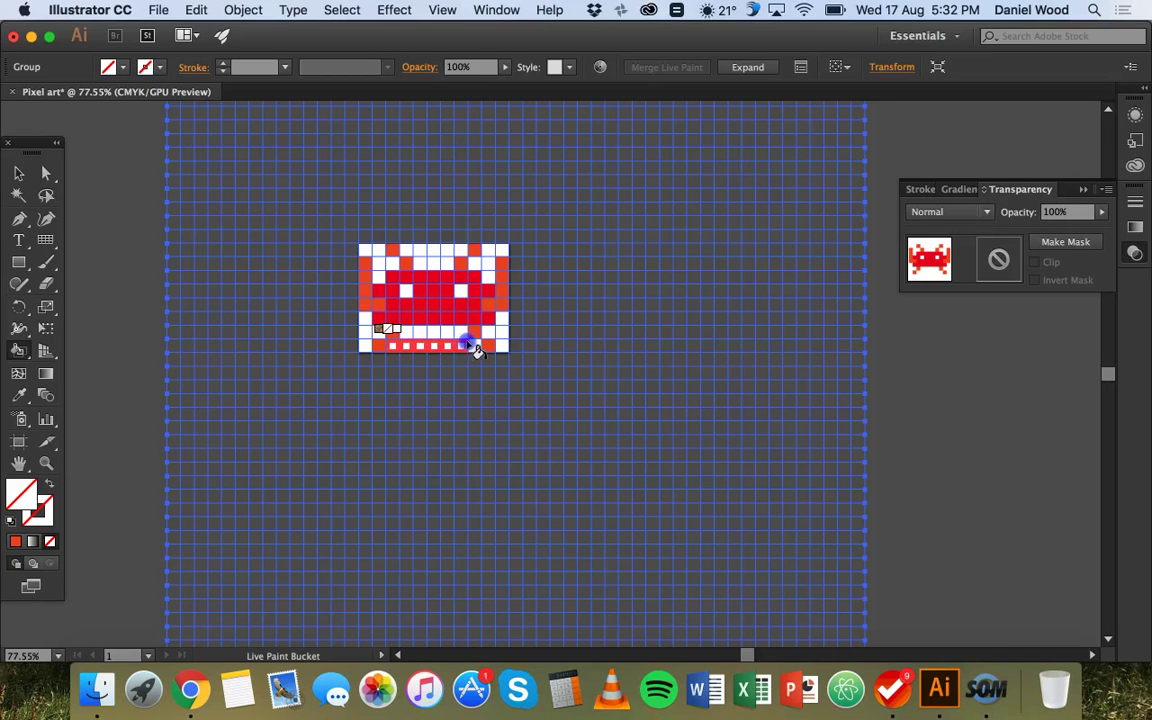
click(404, 334)
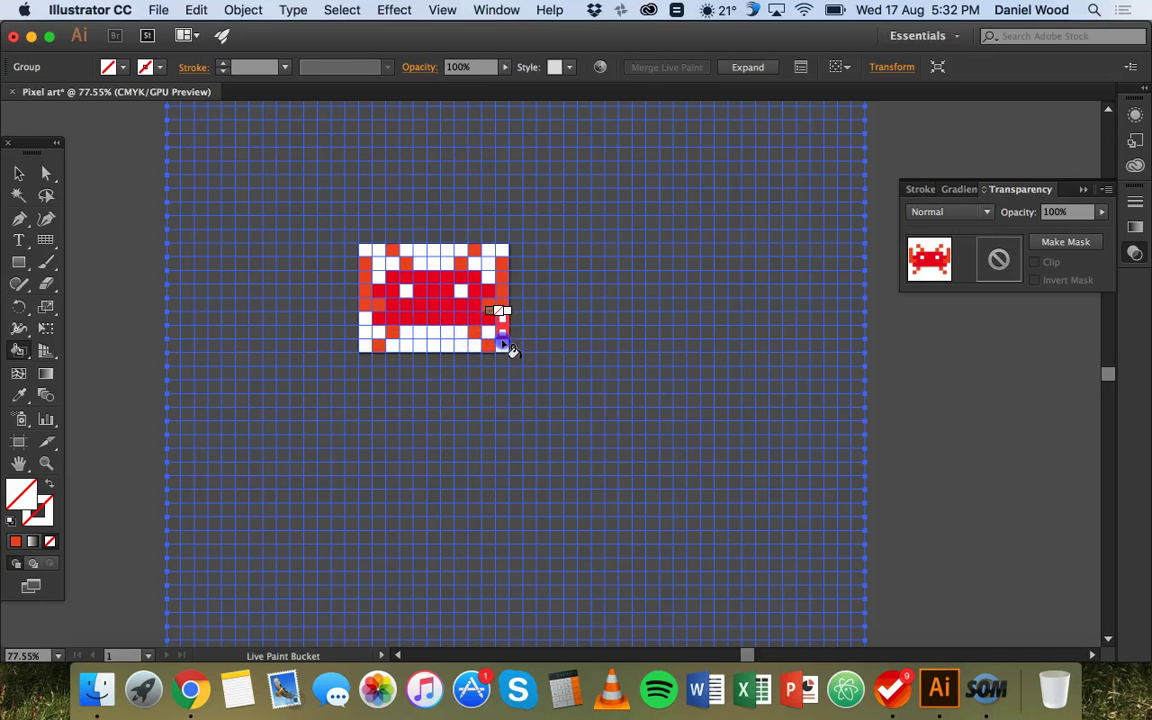
mouse_move(411, 275)
mouse_down()
mouse_move(404, 283)
mouse_move(457, 291)
mouse_up()
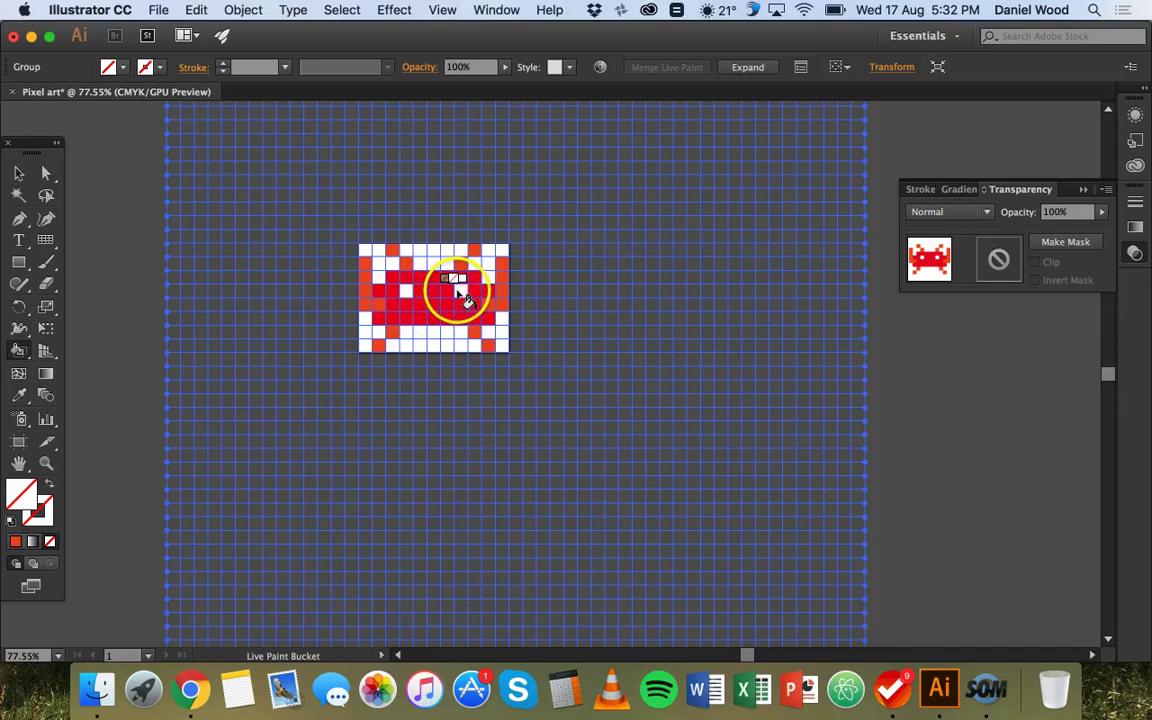
click(18, 173)
click(113, 141)
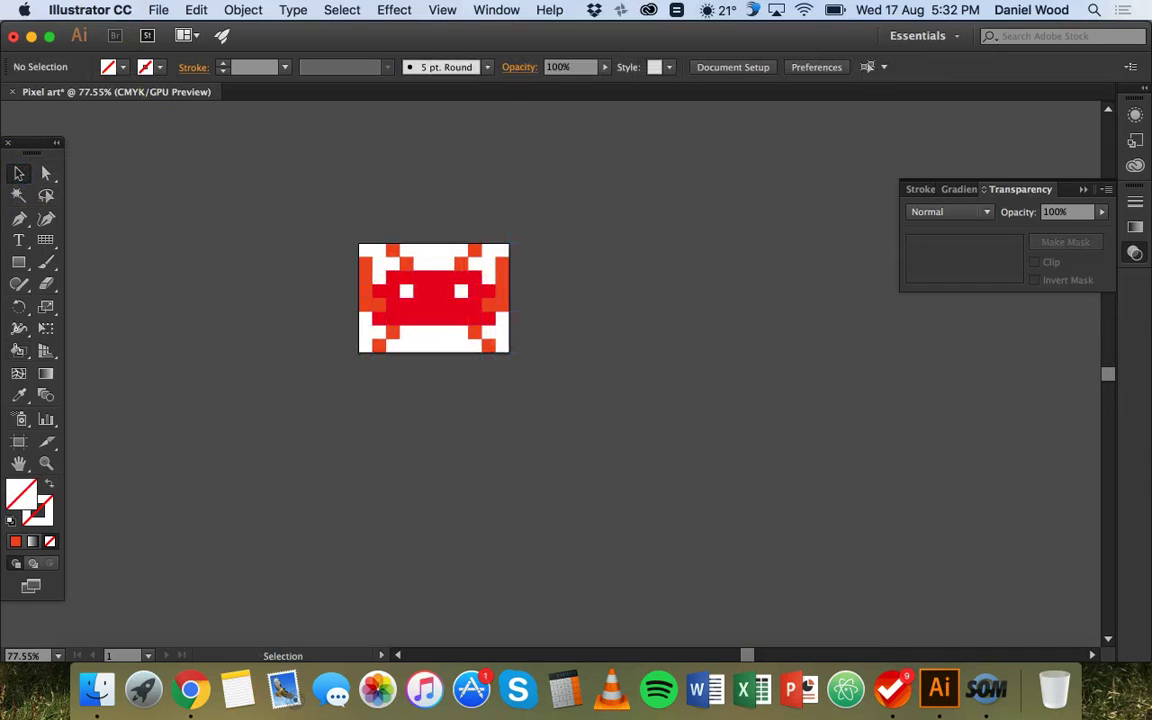
click(158, 10)
mouse_move(219, 301)
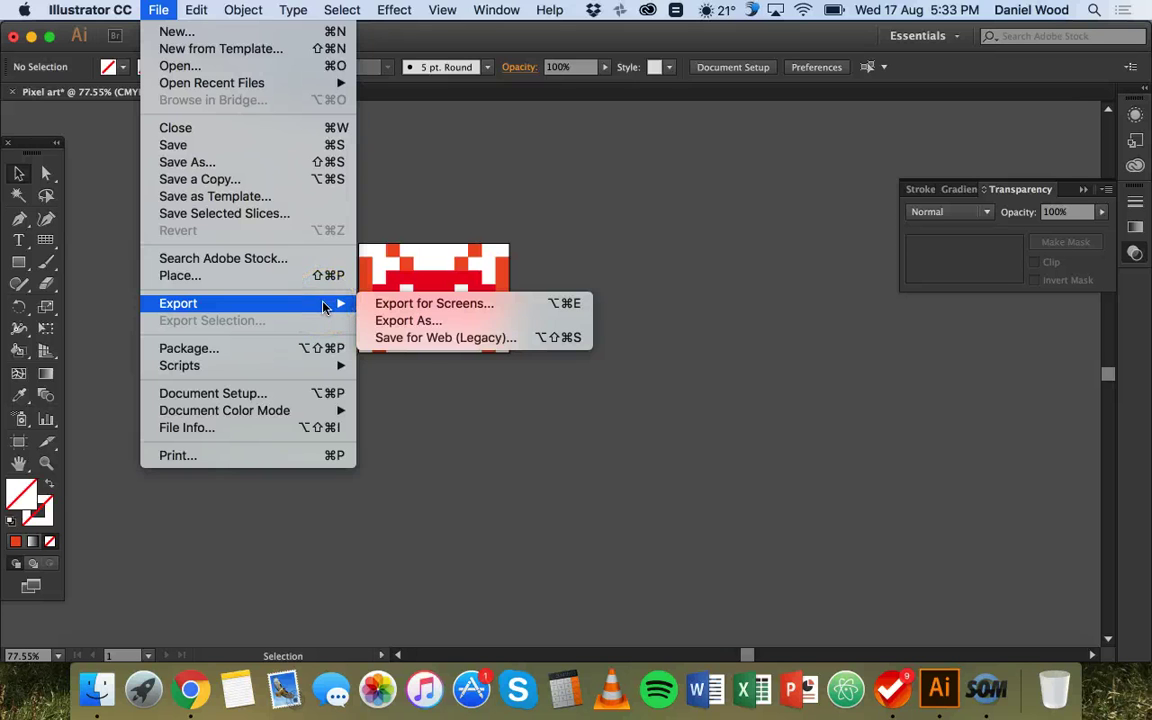
click(188, 162)
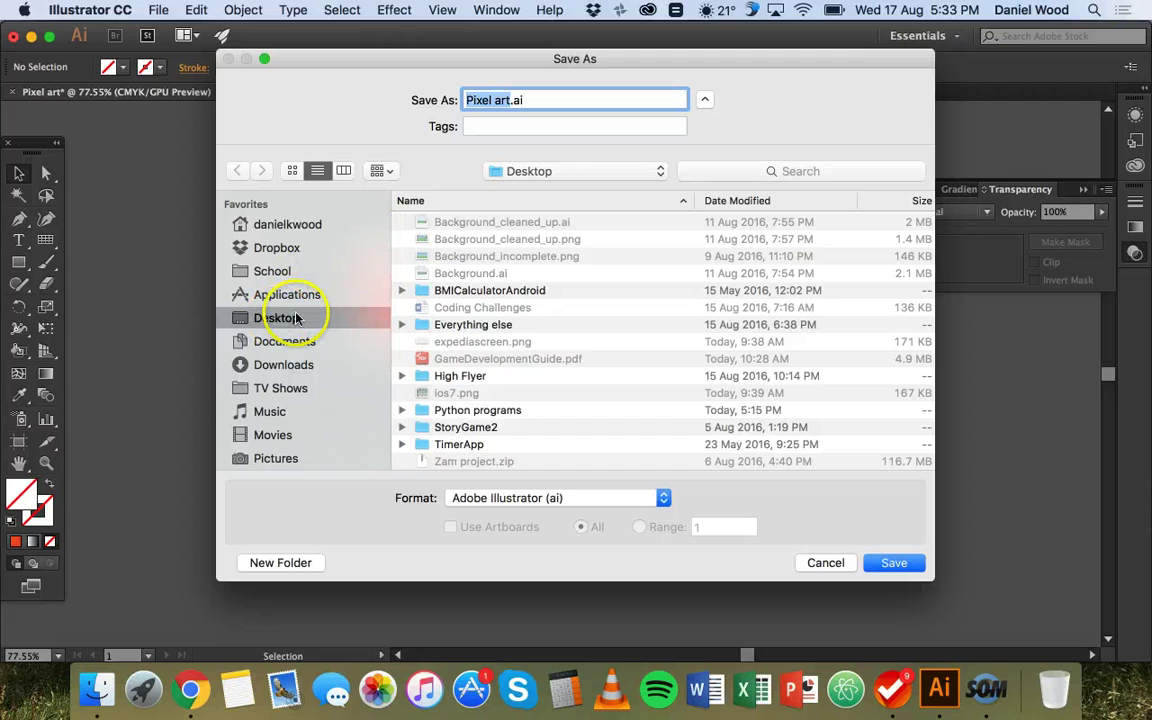
click(516, 496)
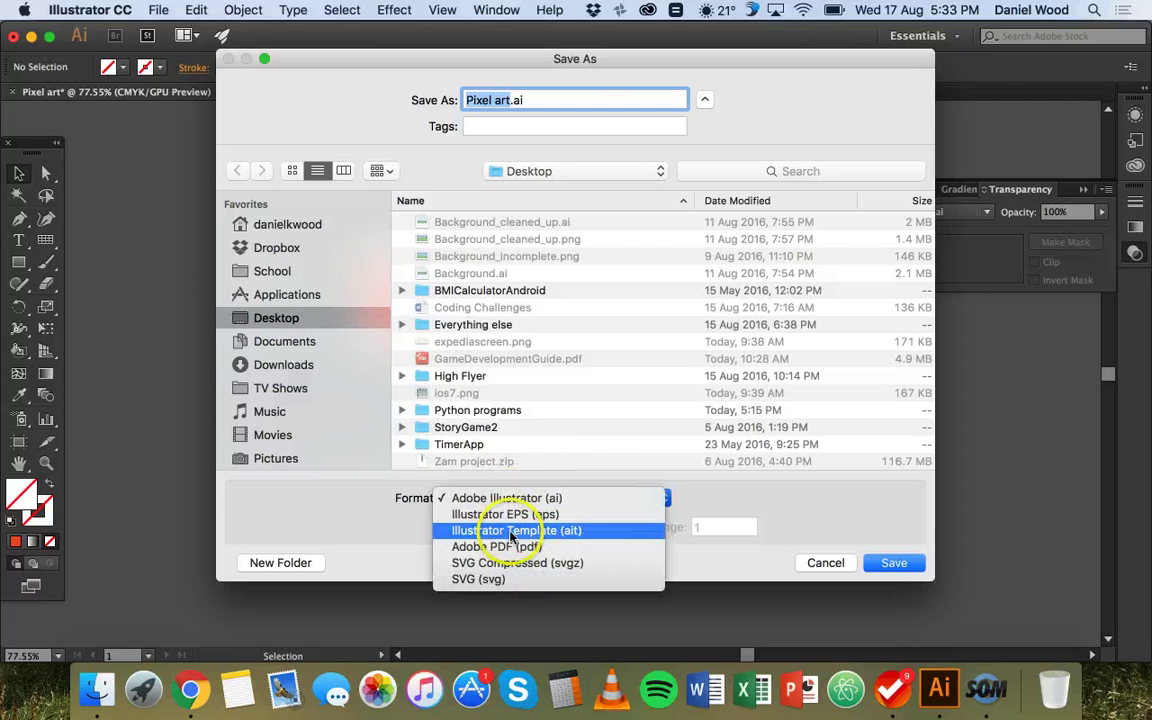
click(818, 560)
click(812, 560)
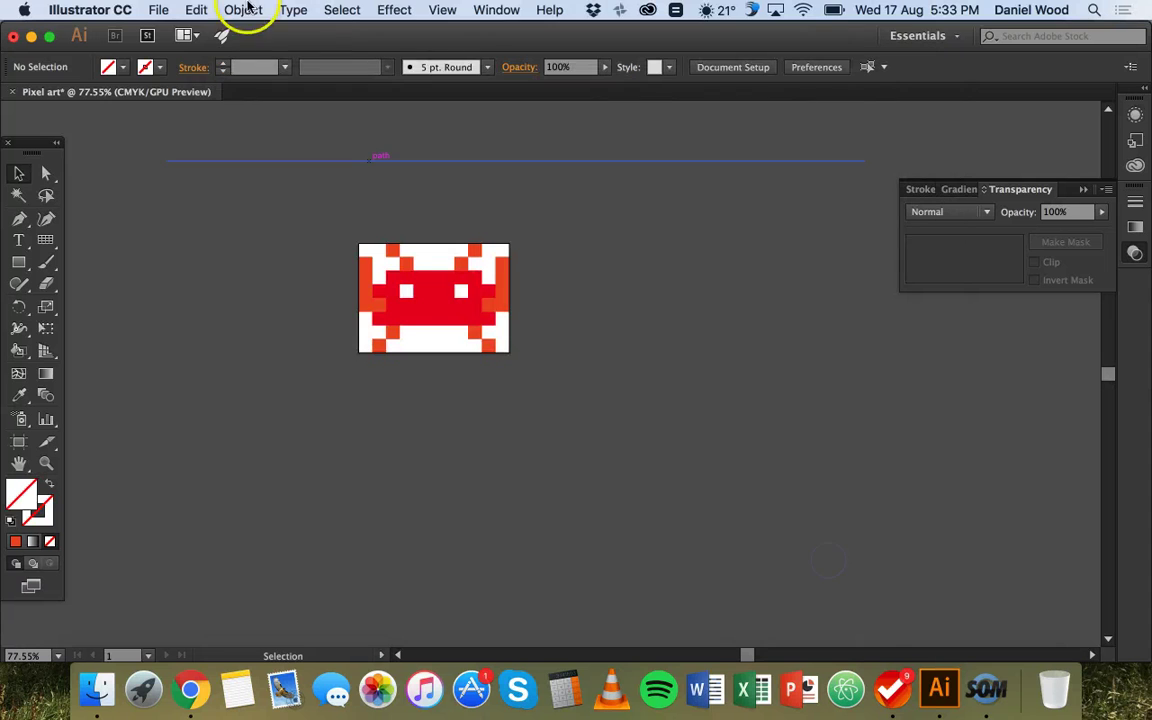
- Export the artwork to the Desktop as Pixel art.png in PNG format, proceeding to the PNG options
click(158, 10)
mouse_move(156, 303)
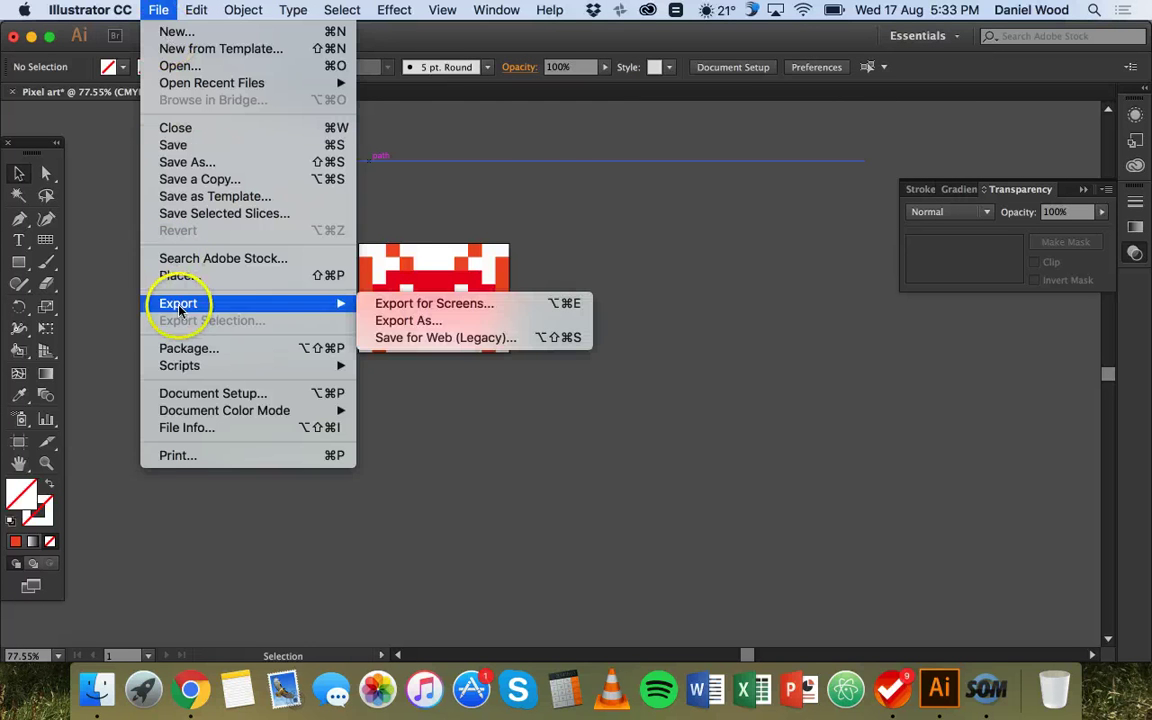
click(389, 321)
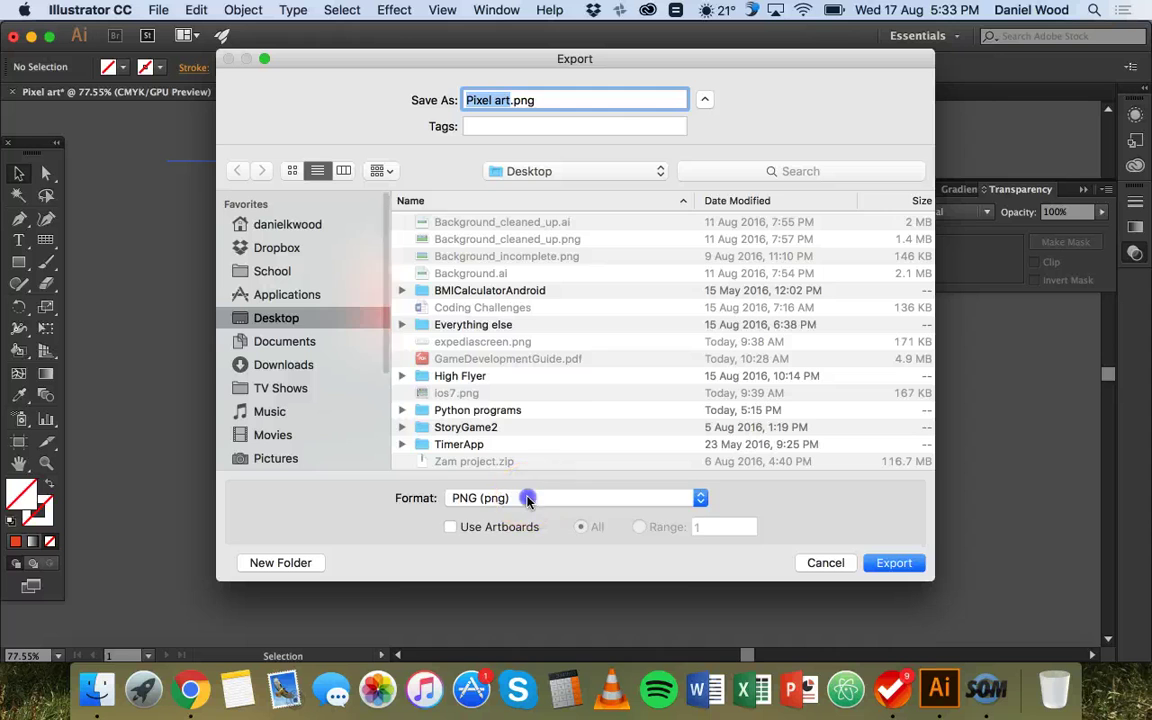
click(527, 500)
click(823, 596)
click(893, 562)
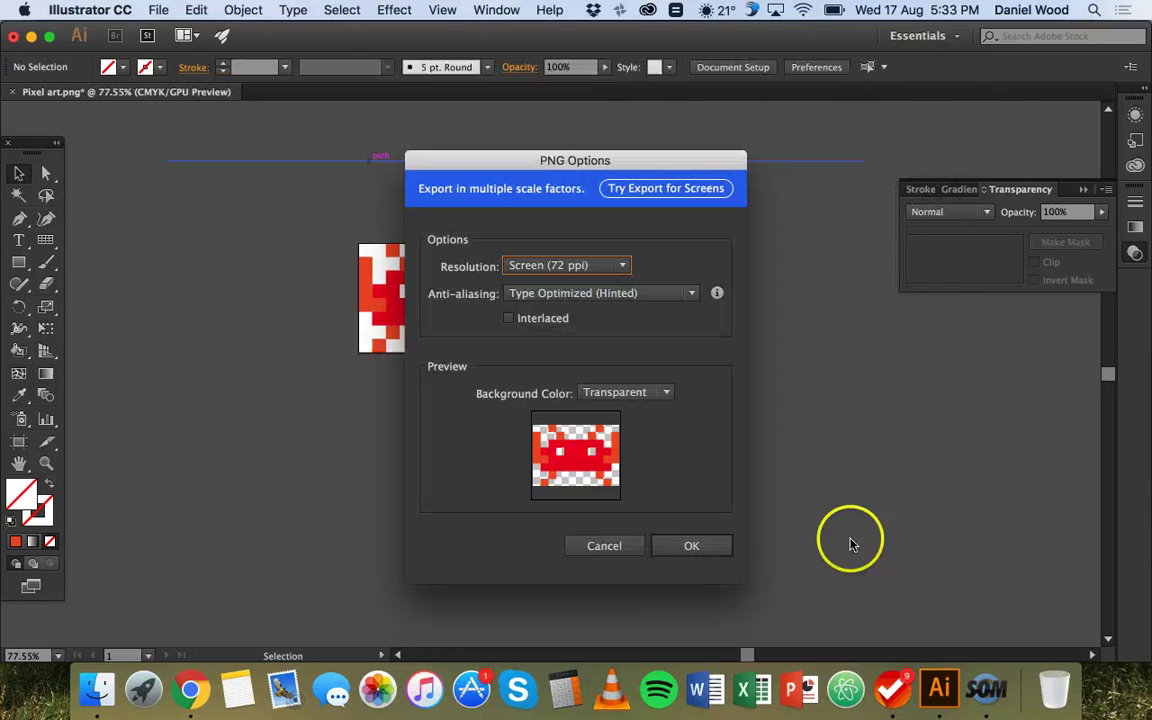
- Keep the PNG background colour transparent at Screen (72 ppi) resolution and complete the export
click(608, 394)
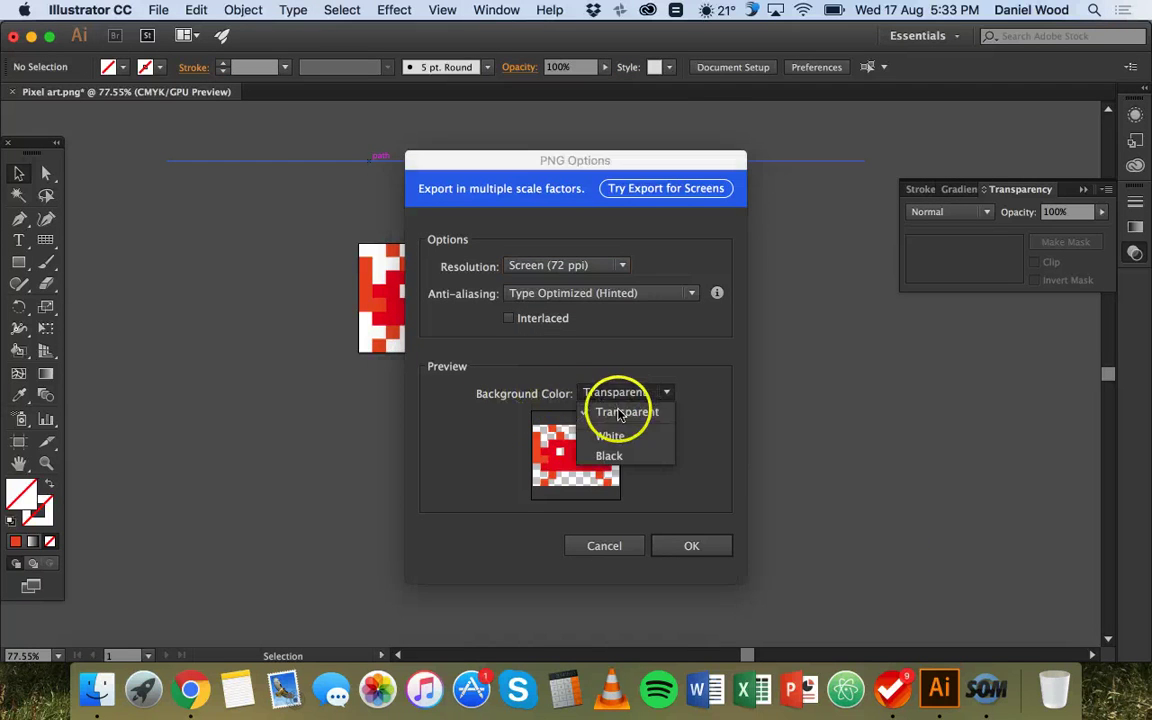
click(614, 408)
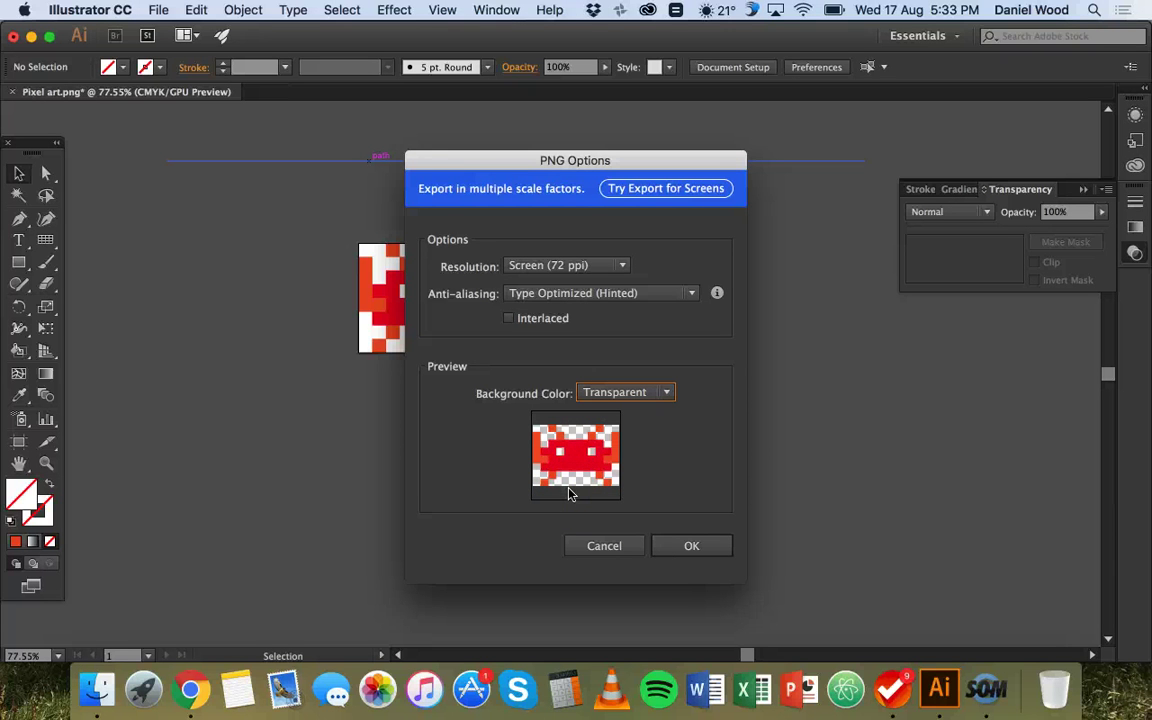
drag(567, 427, 638, 458)
click(689, 545)
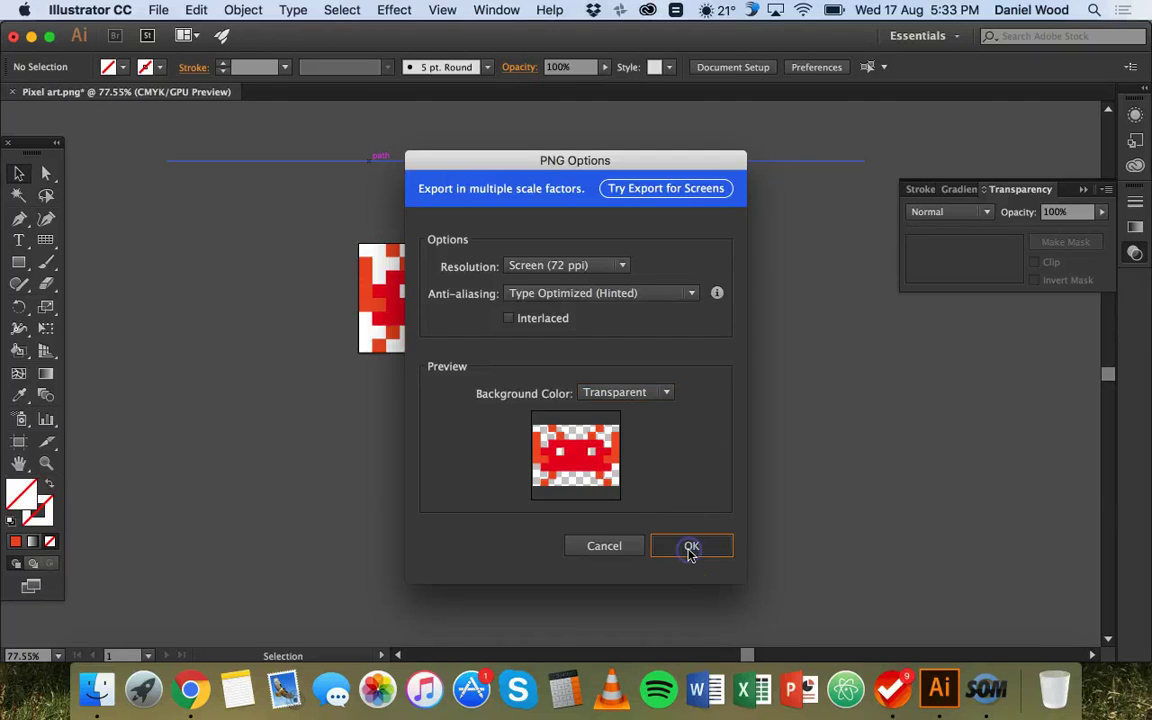
click(391, 297)
drag(391, 297, 454, 344)
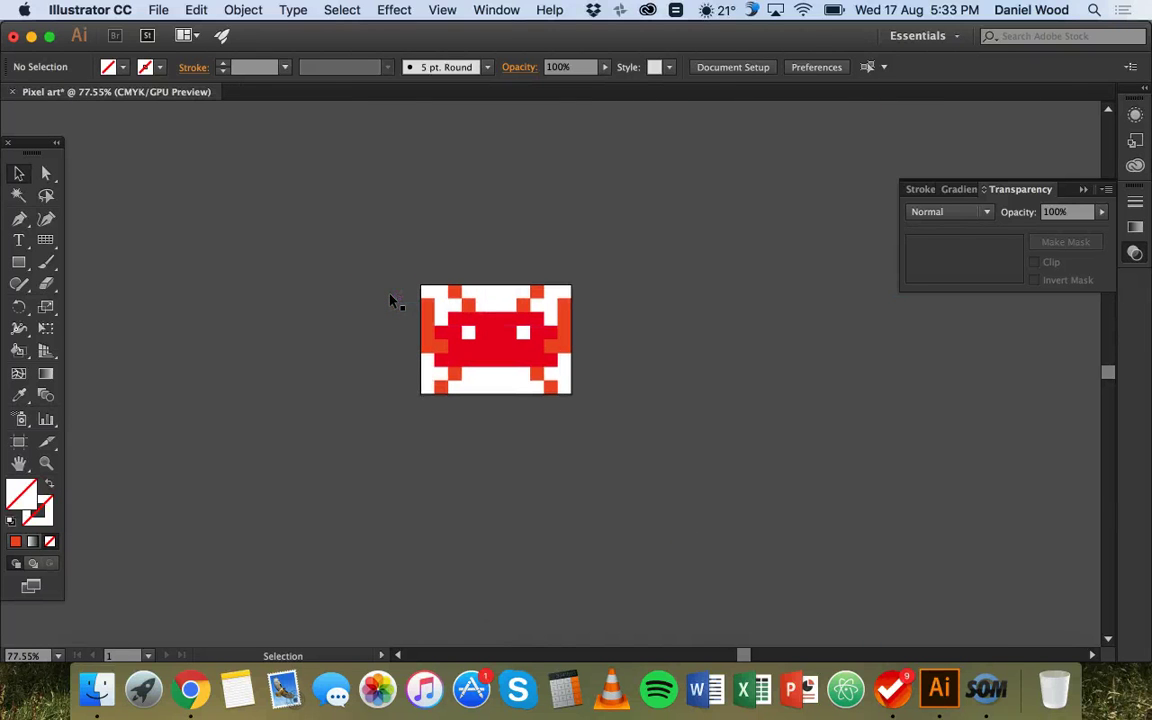
drag(505, 278, 705, 399)
scroll(705, 399, left, 3)
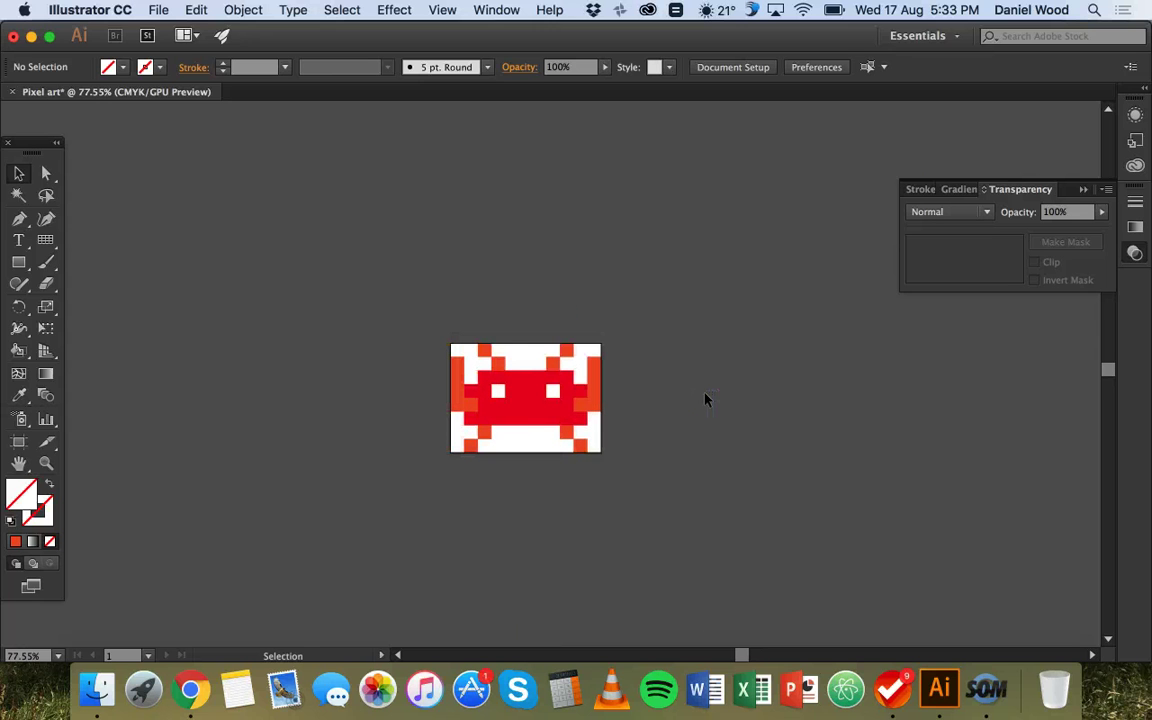